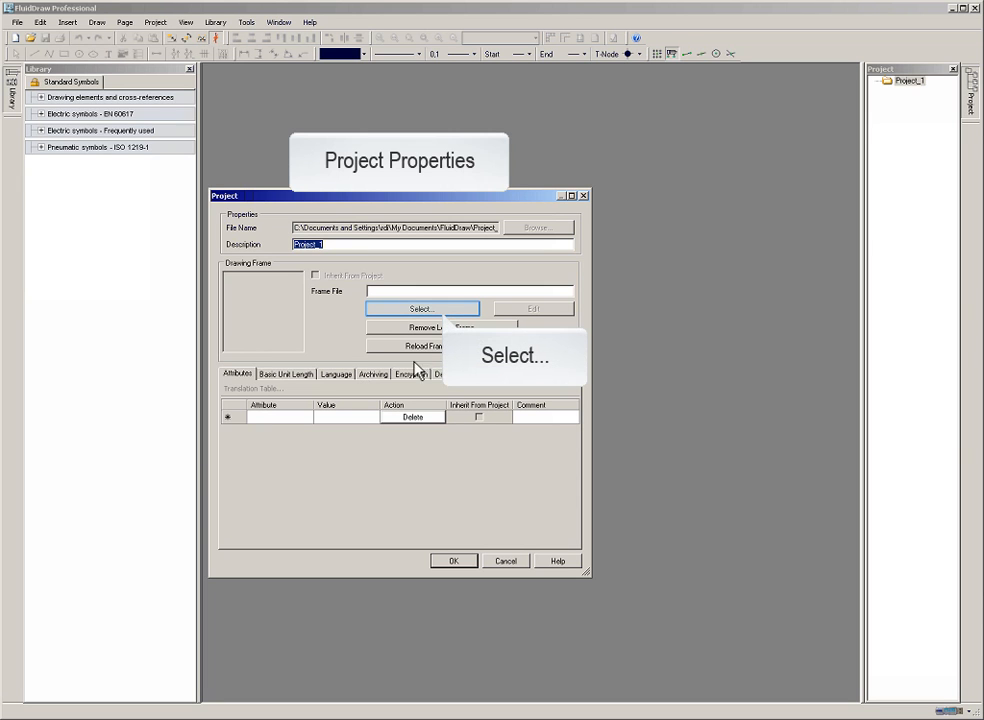
# Step: Assign Drawing frame A3 to the project and set its Project attribute to "My first project"
pyautogui.click(444, 312)
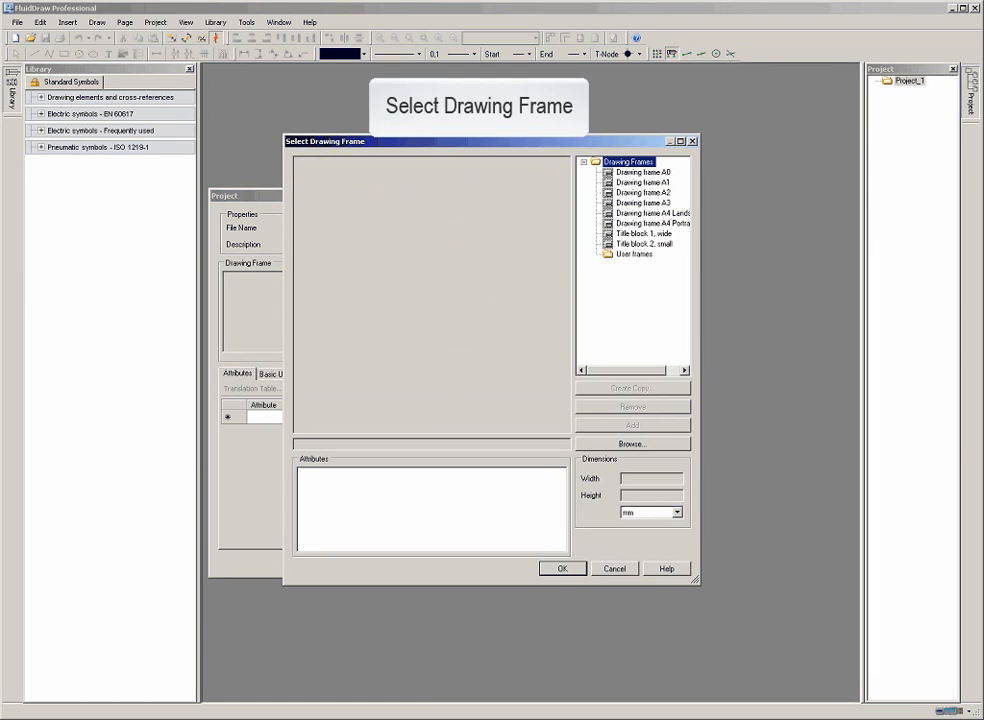
pyautogui.click(650, 204)
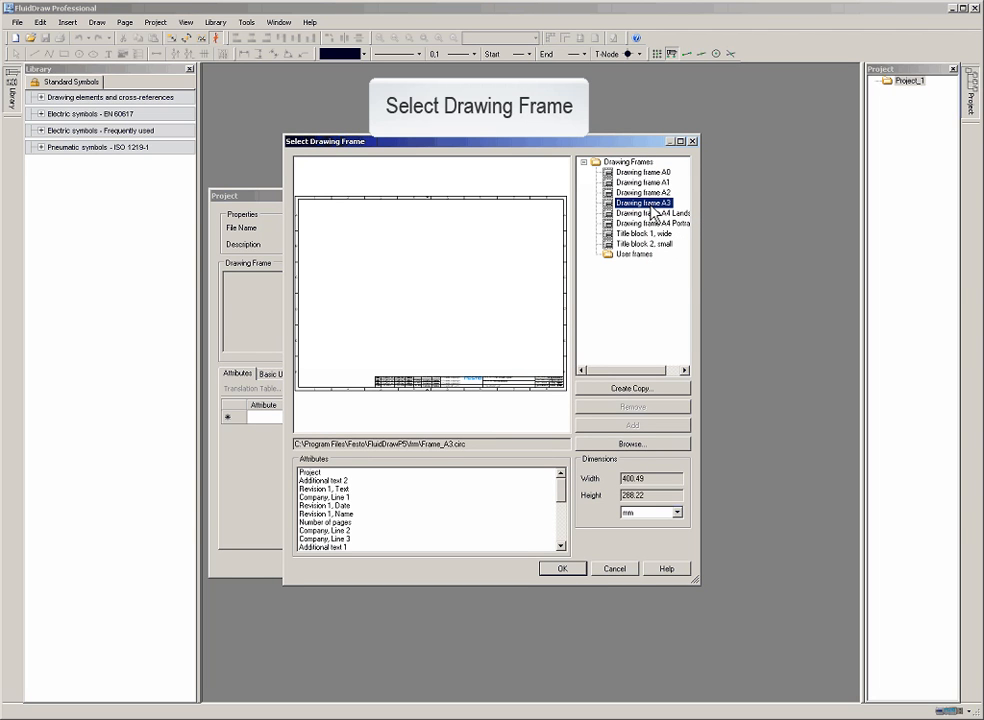
pyautogui.click(576, 571)
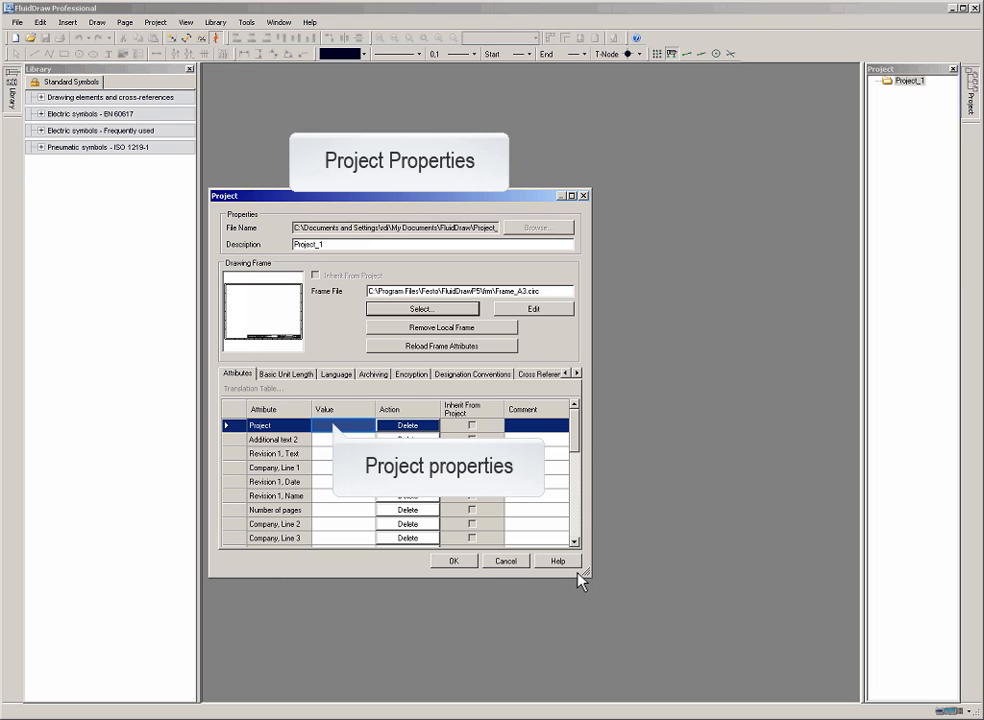
pyautogui.click(334, 429)
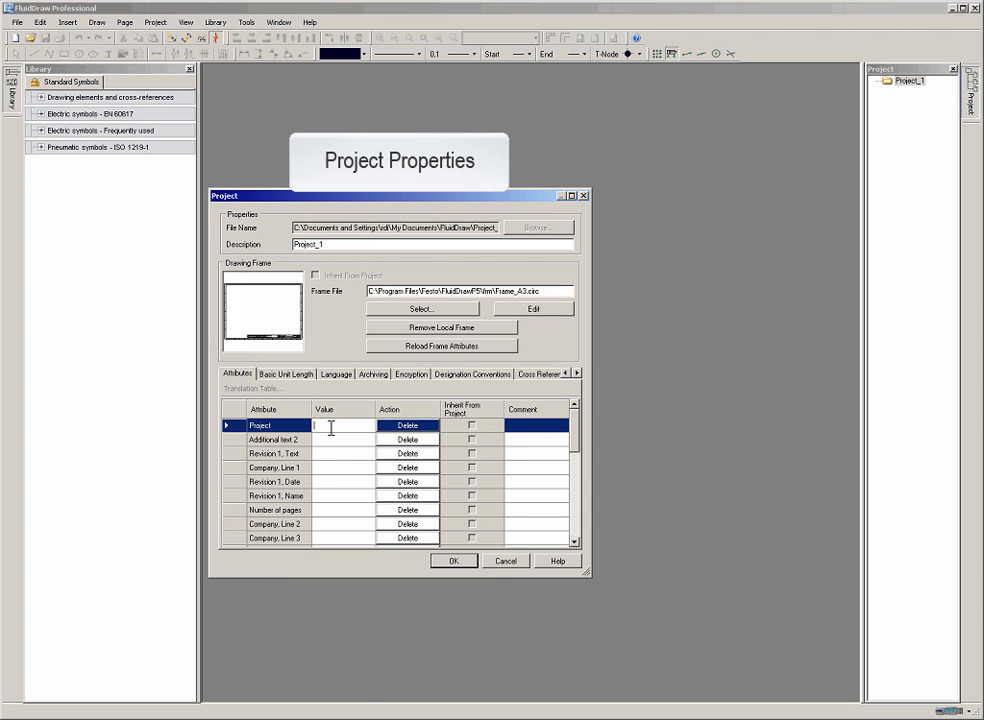
pyautogui.write('My first project')
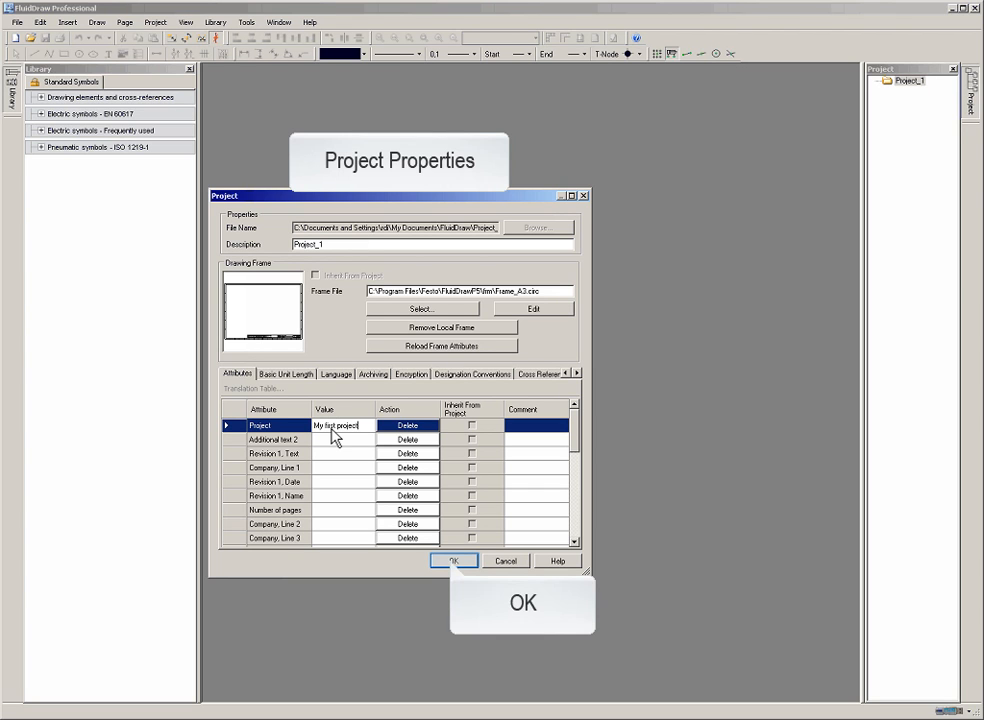
pyautogui.click(452, 562)
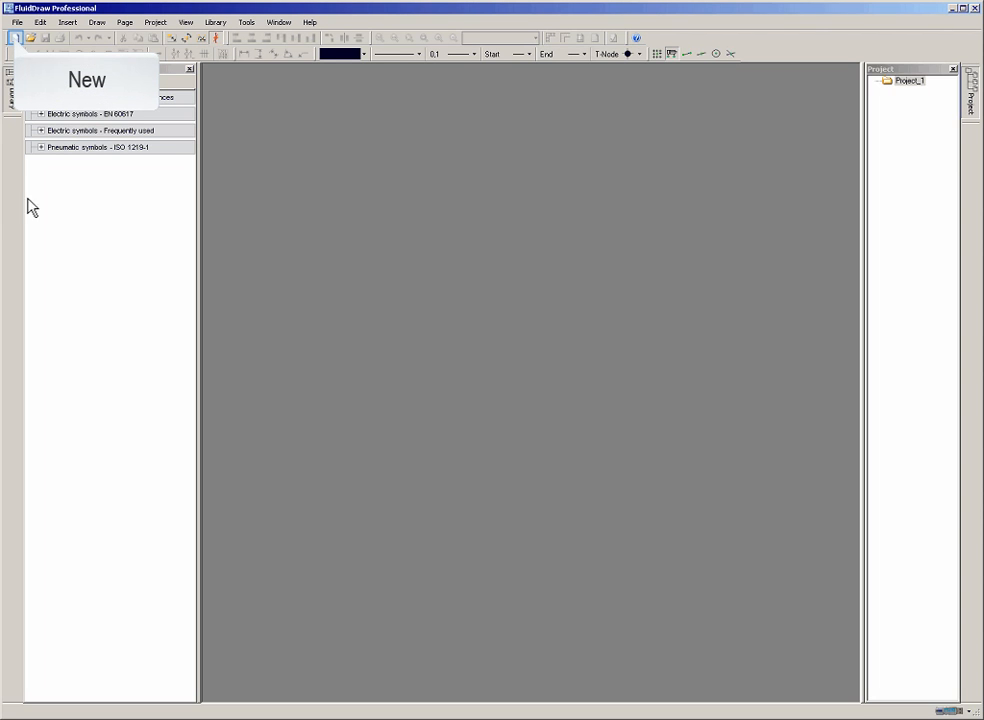
# Step: Add a new page to the current project with the description "Pneumatics"
pyautogui.click(15, 38)
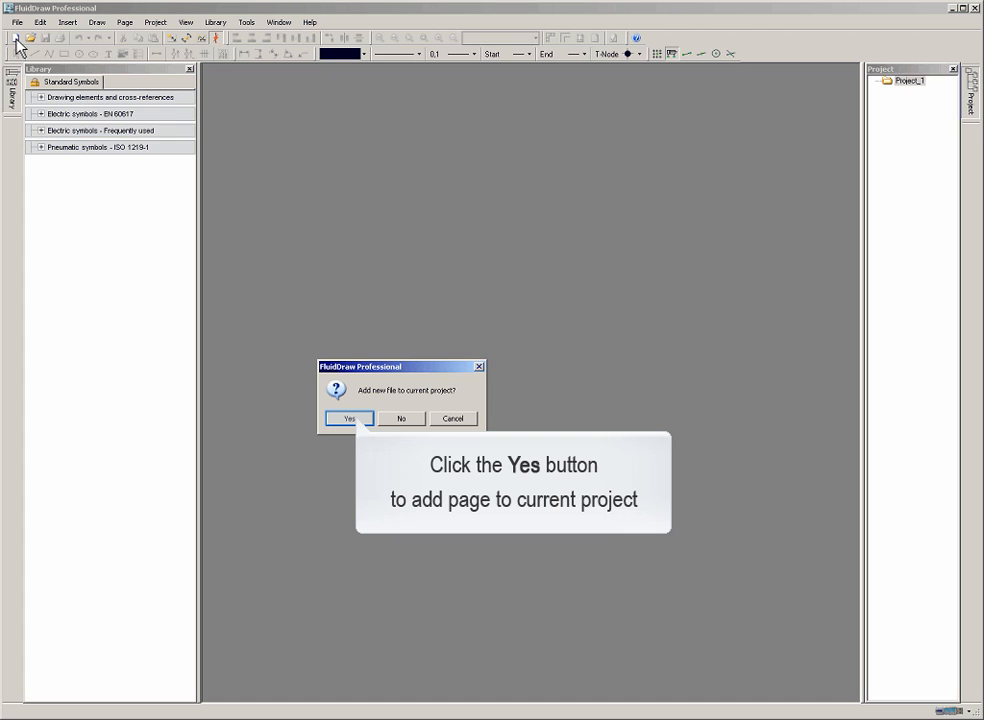
pyautogui.click(358, 421)
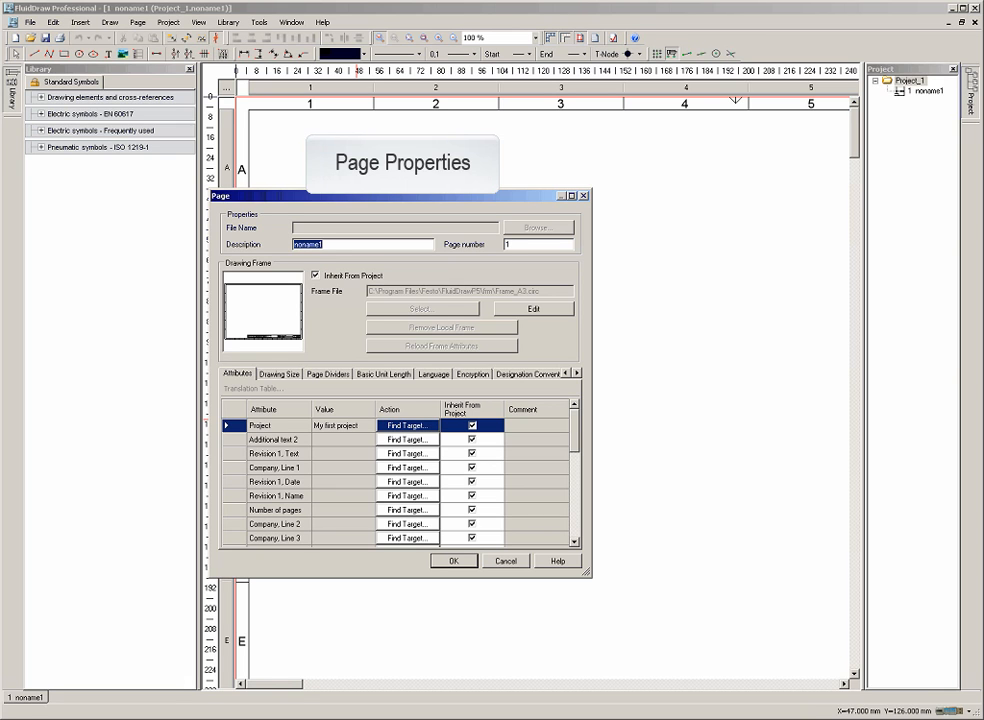
pyautogui.write('Pneumatics')
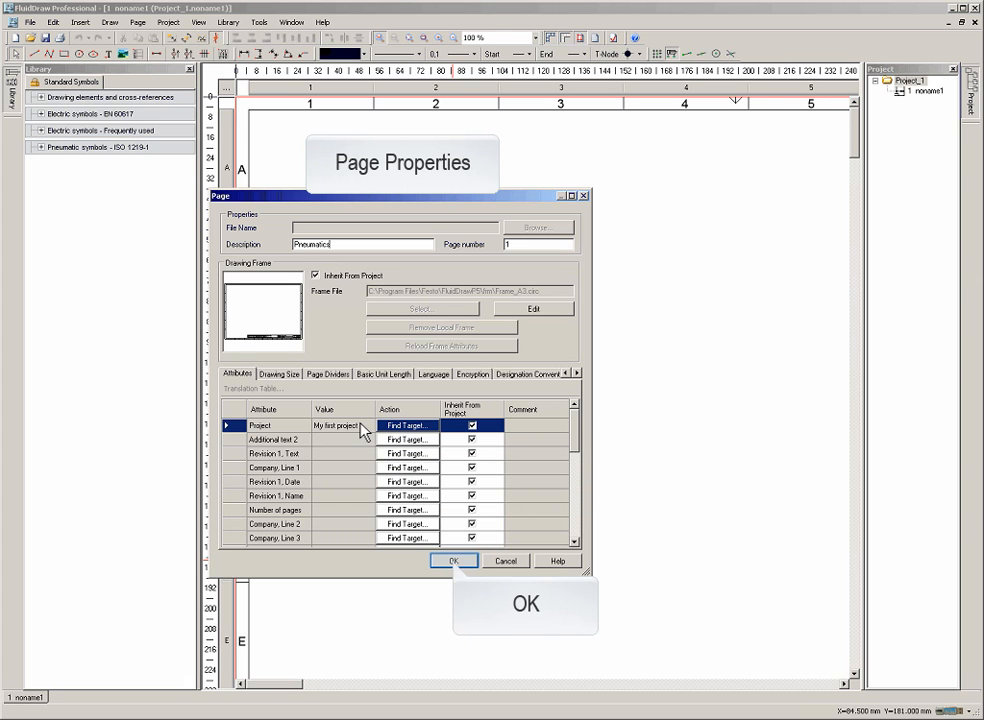
pyautogui.click(453, 561)
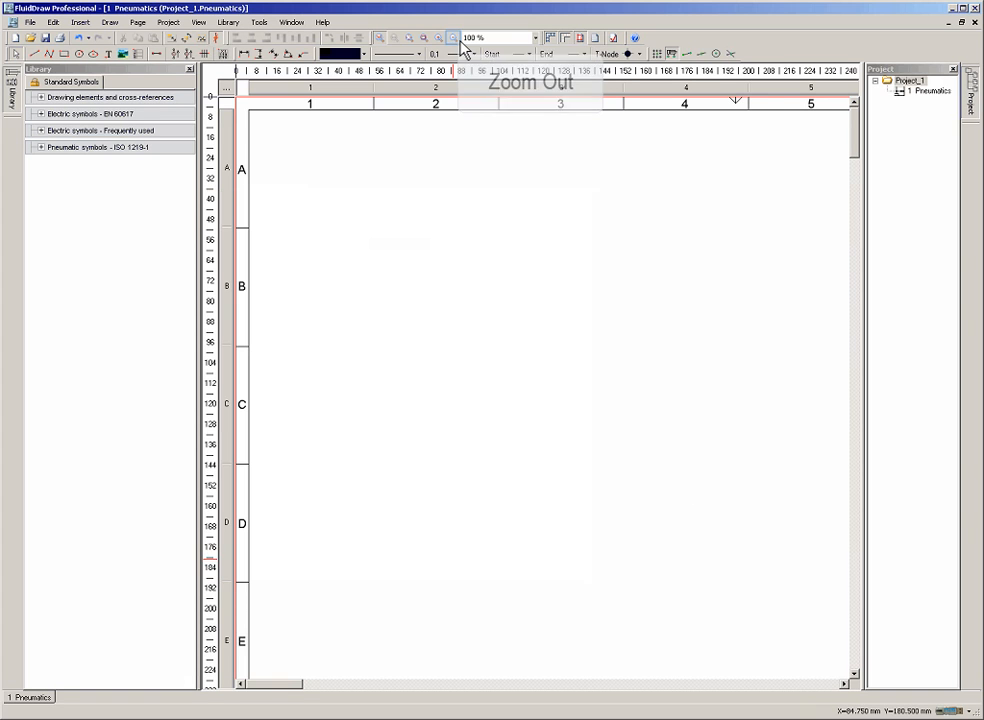
# Step: Place the first cylinder symbol from the pneumatic Actuate, Operate (M) group on the page in field B4
pyautogui.click(455, 40)
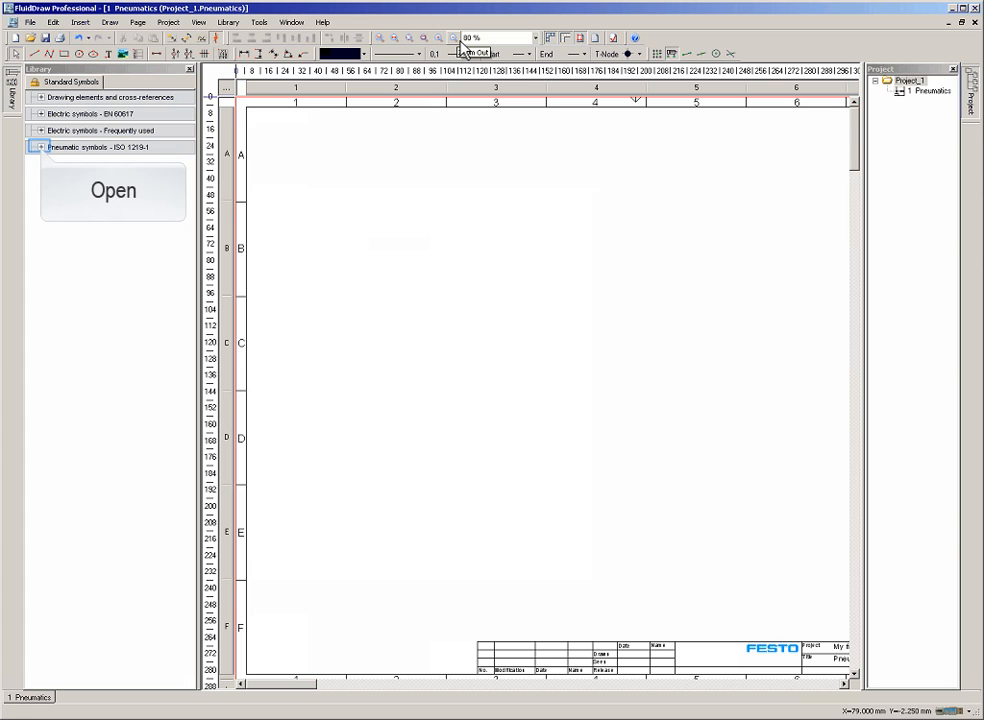
pyautogui.click(42, 148)
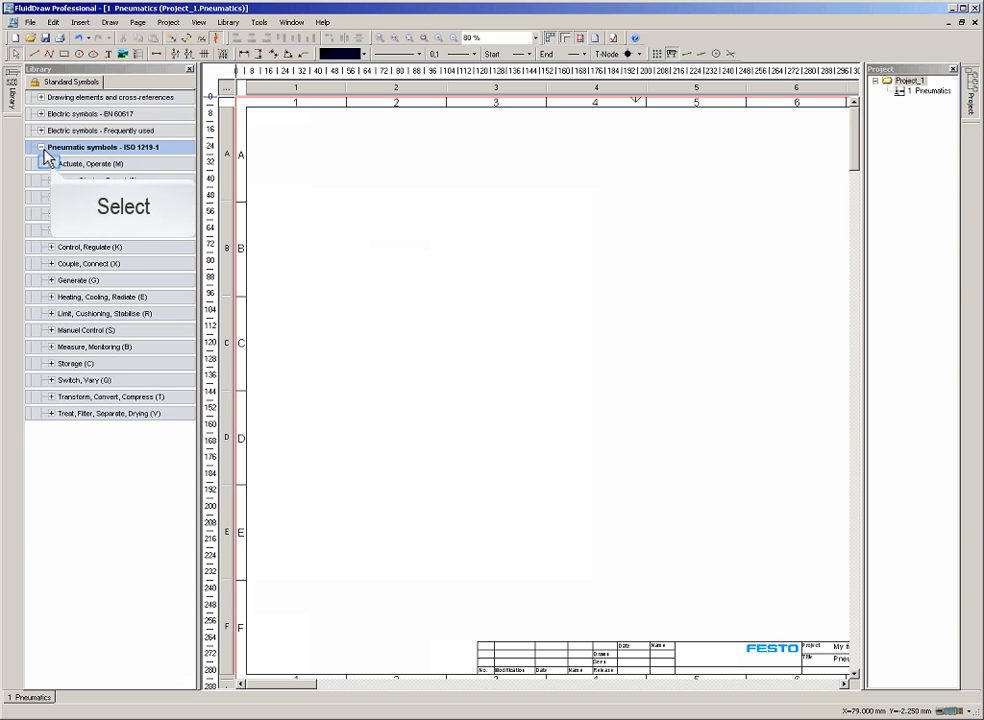
pyautogui.click(51, 164)
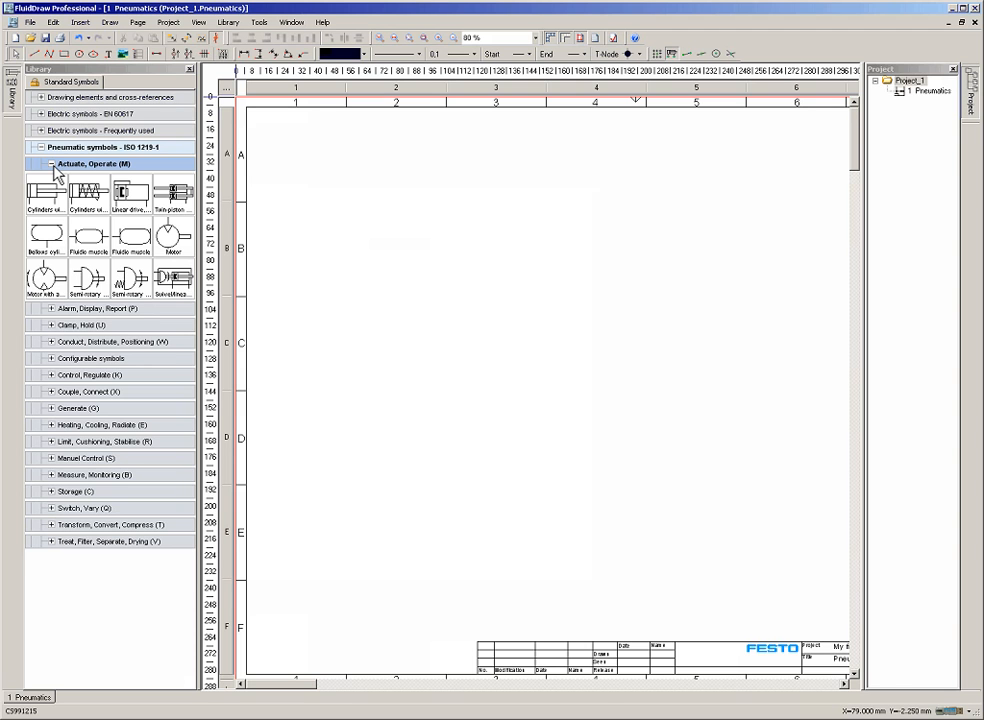
pyautogui.moveTo(47, 208)
pyautogui.mouseDown()
pyautogui.moveTo(509, 235)
pyautogui.moveTo(690, 233)
pyautogui.moveTo(694, 243)
pyautogui.moveTo(593, 260)
pyautogui.mouseUp()
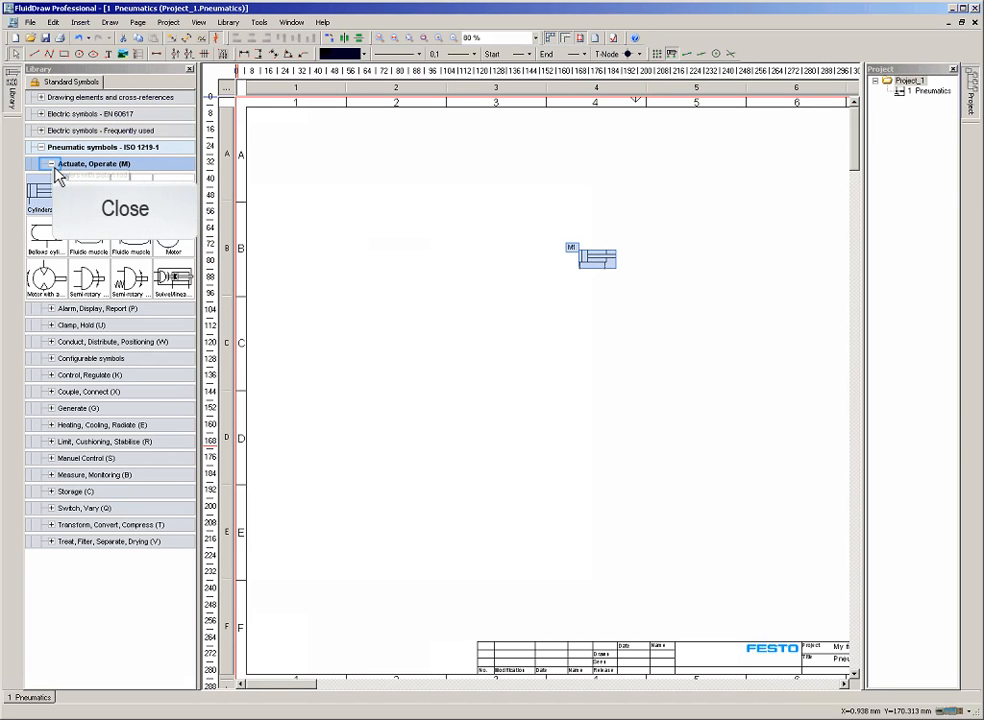
pyautogui.click(55, 168)
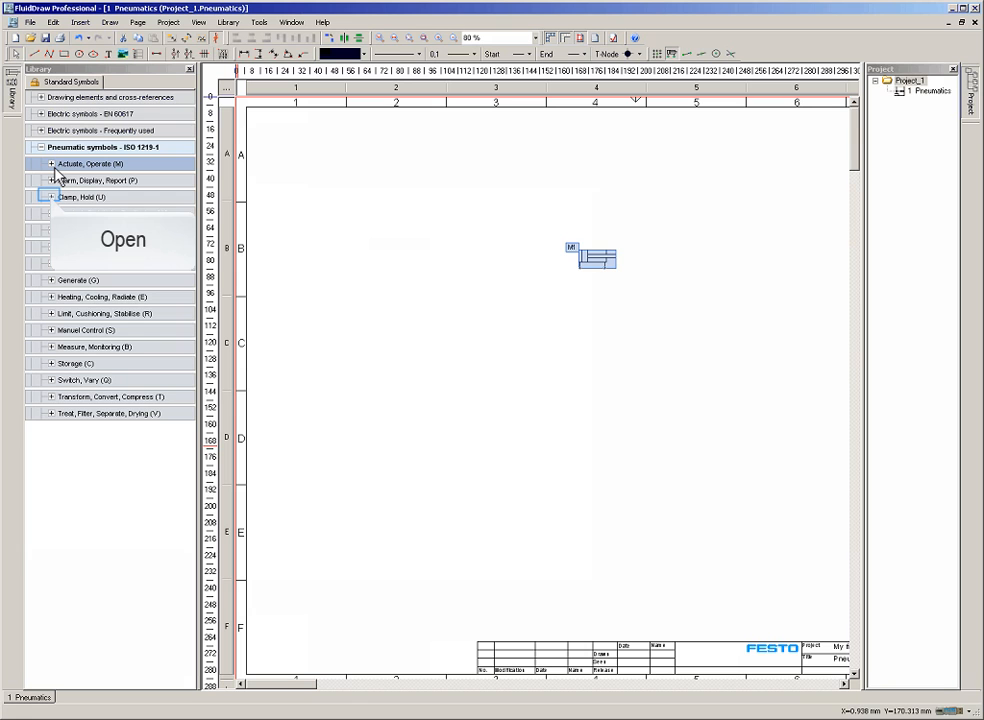
# Step: Place the double-acting gripper symbol without spring from Clamp, Hold (U) in field B6, level with the cylinder
pyautogui.click(51, 197)
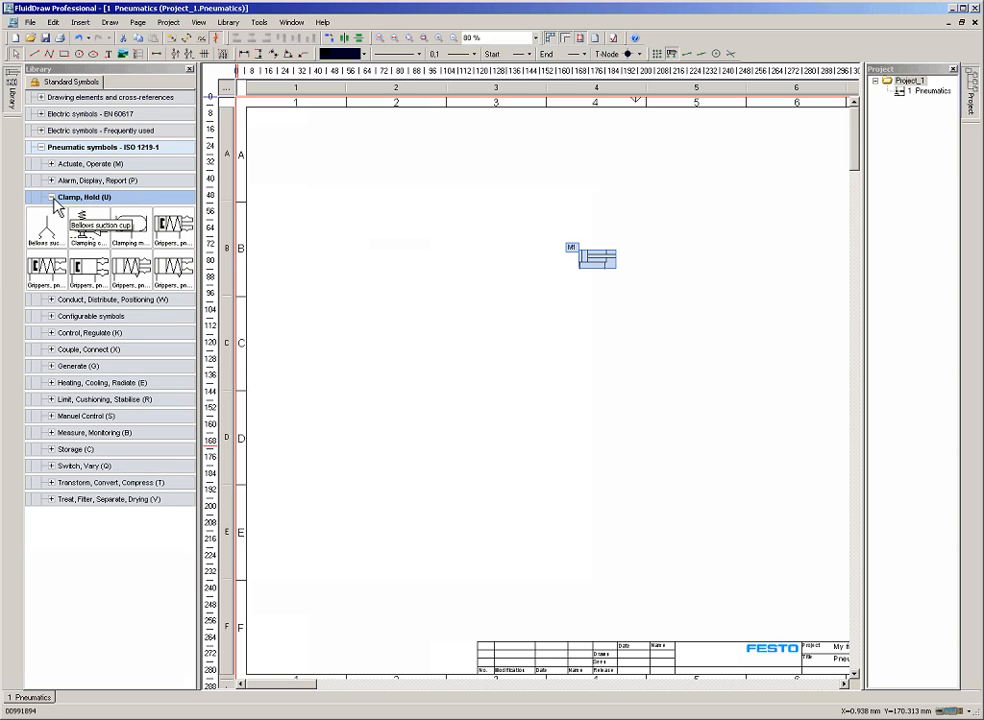
pyautogui.moveTo(90, 268); pyautogui.dragTo(752, 268)
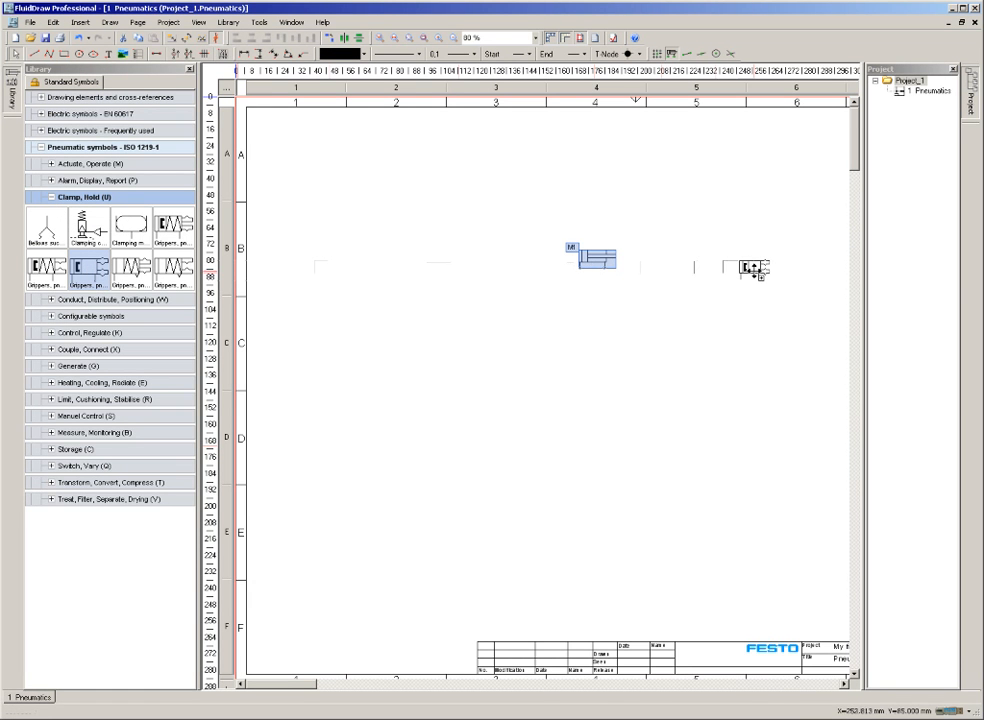
pyautogui.moveTo(756, 270); pyautogui.dragTo(783, 261)
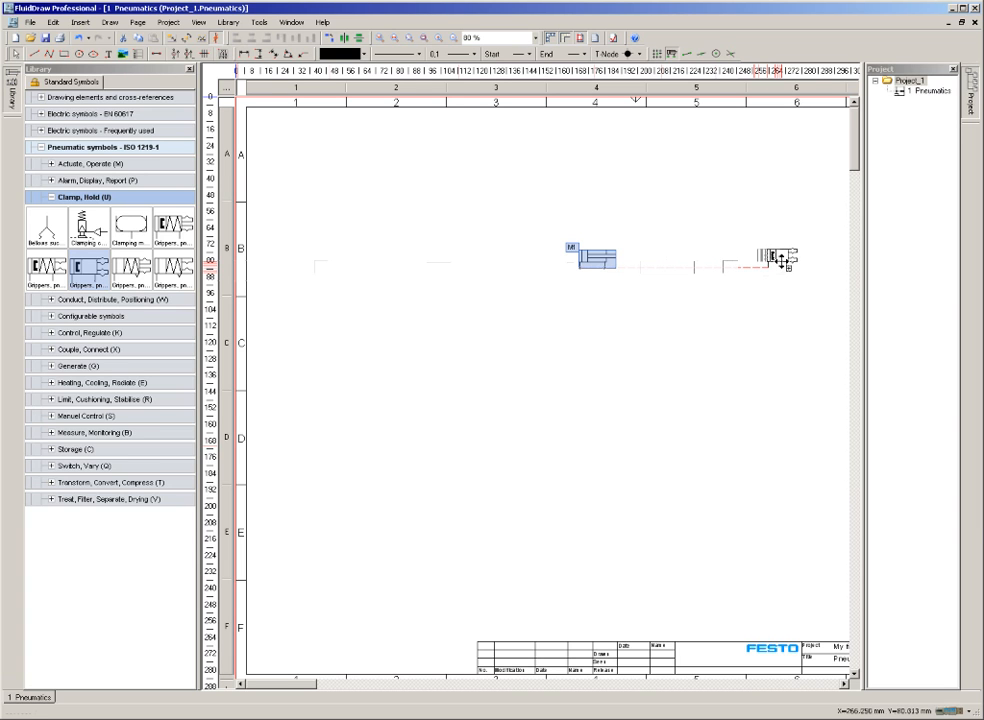
pyautogui.moveTo(781, 260); pyautogui.dragTo(782, 263)
pyautogui.moveTo(782, 263); pyautogui.dragTo(783, 264)
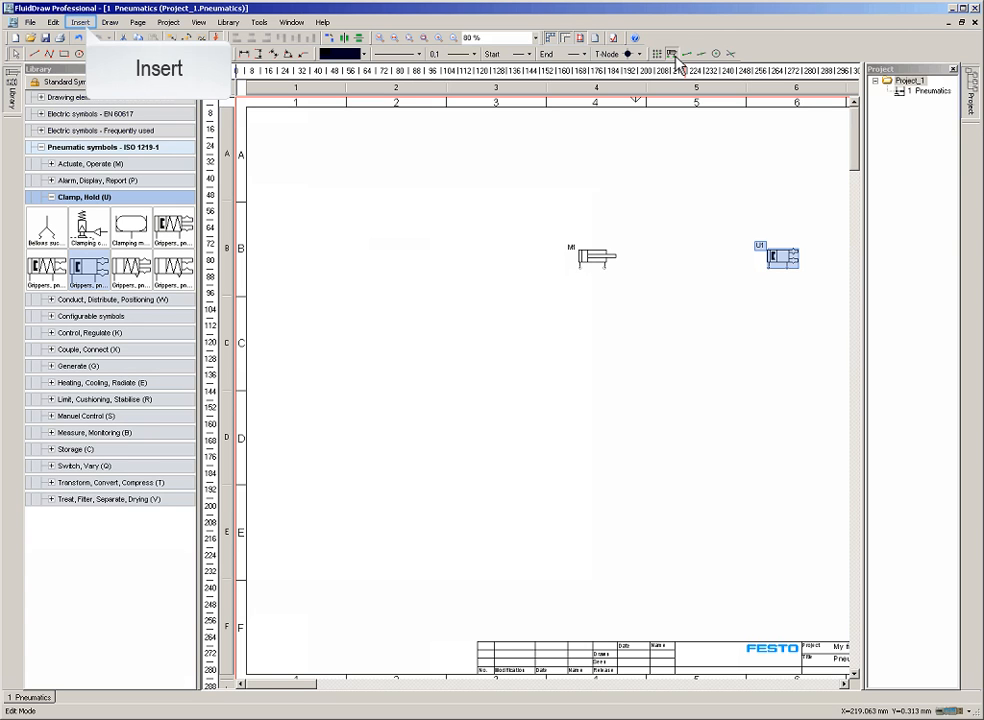
# Step: Find the configurable 5/3 way valve from Switch, Vary (Q) and place it in field D4 below the cylinder, connecting automatically to its ports
pyautogui.click(84, 24)
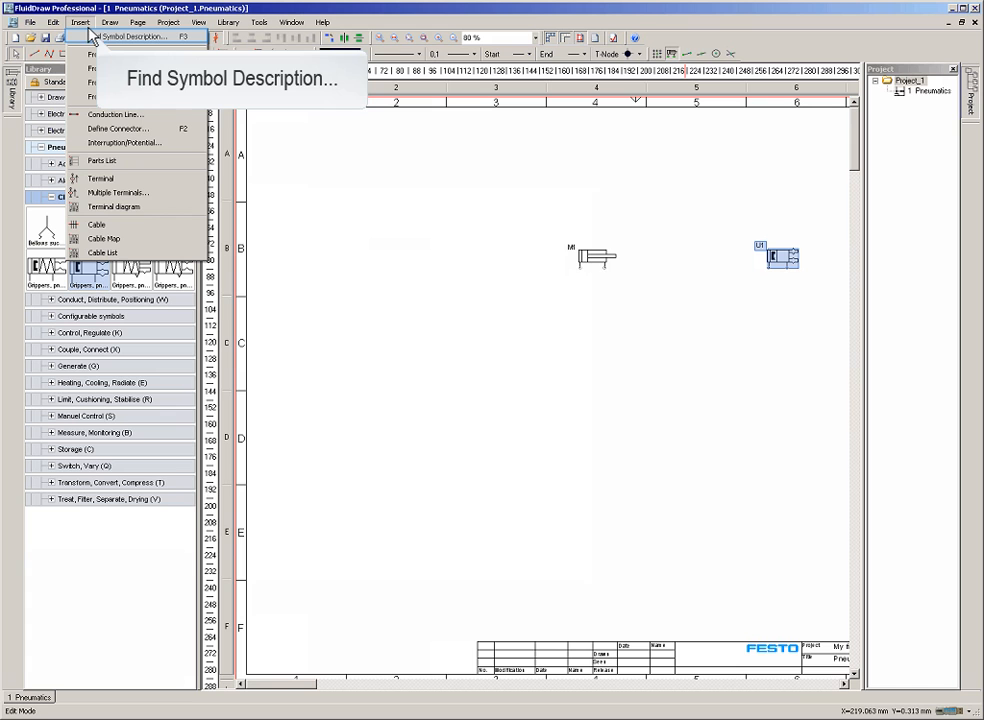
pyautogui.click(95, 37)
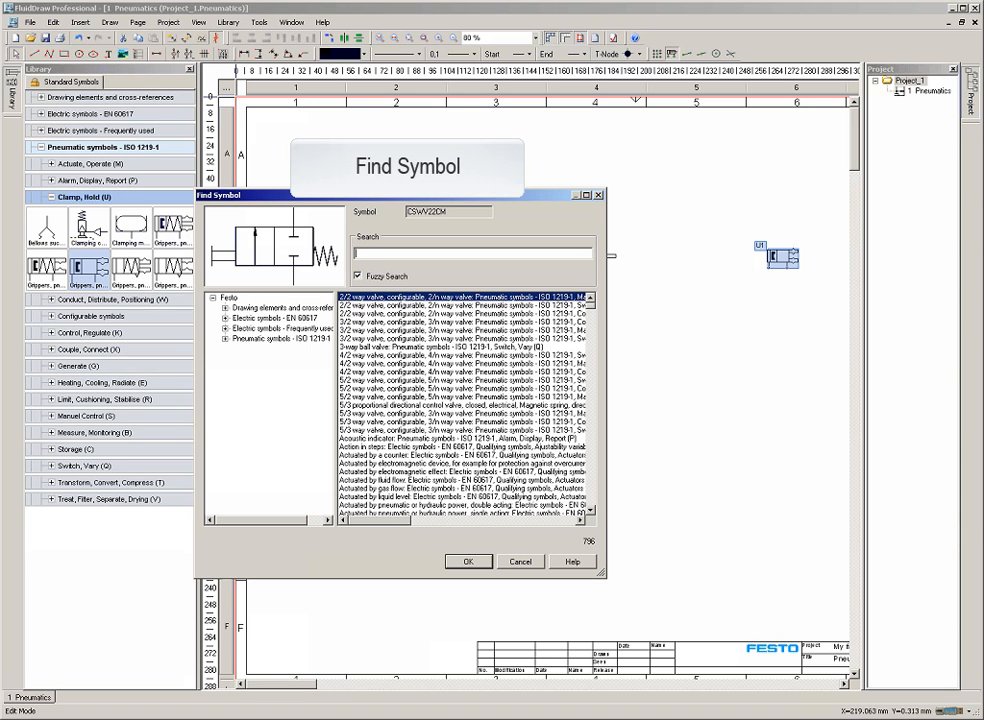
pyautogui.write('5/3')
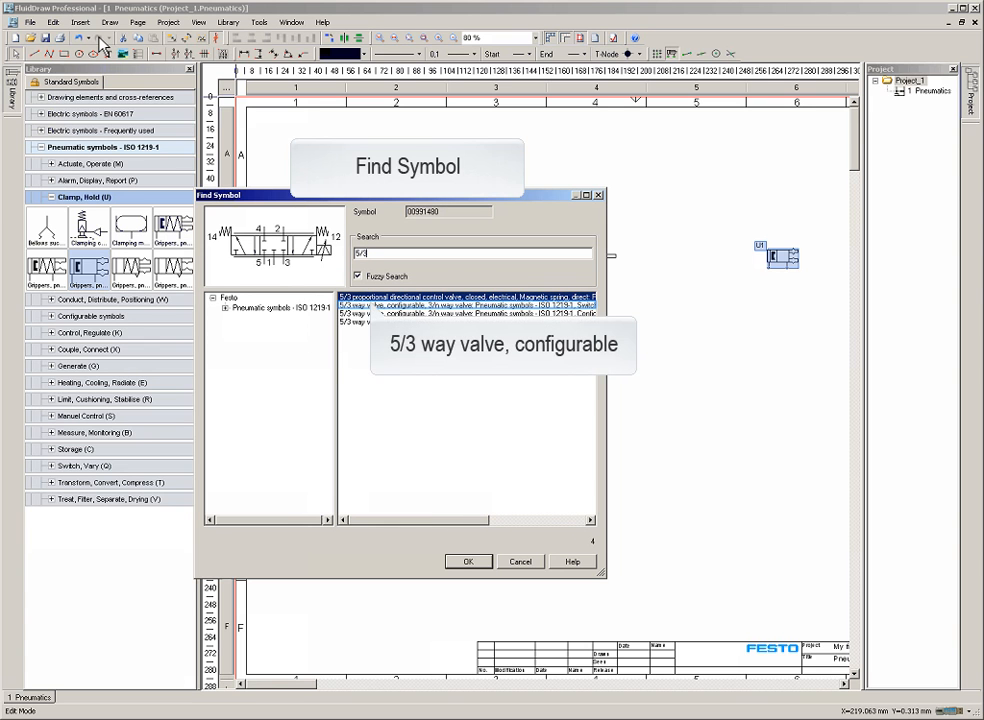
pyautogui.click(351, 306)
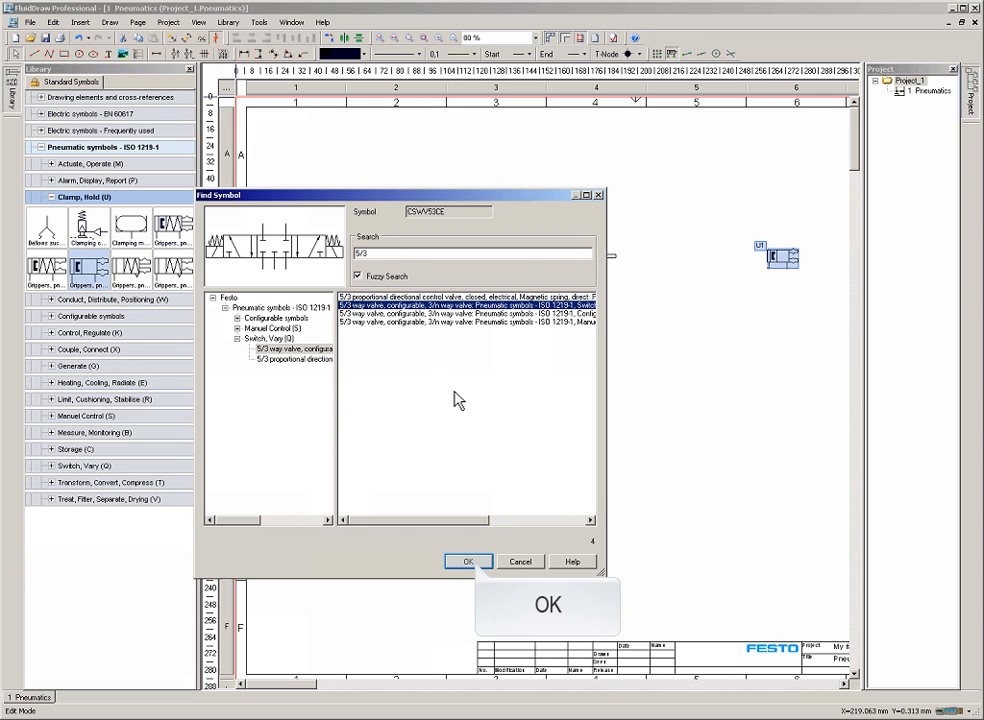
pyautogui.click(476, 565)
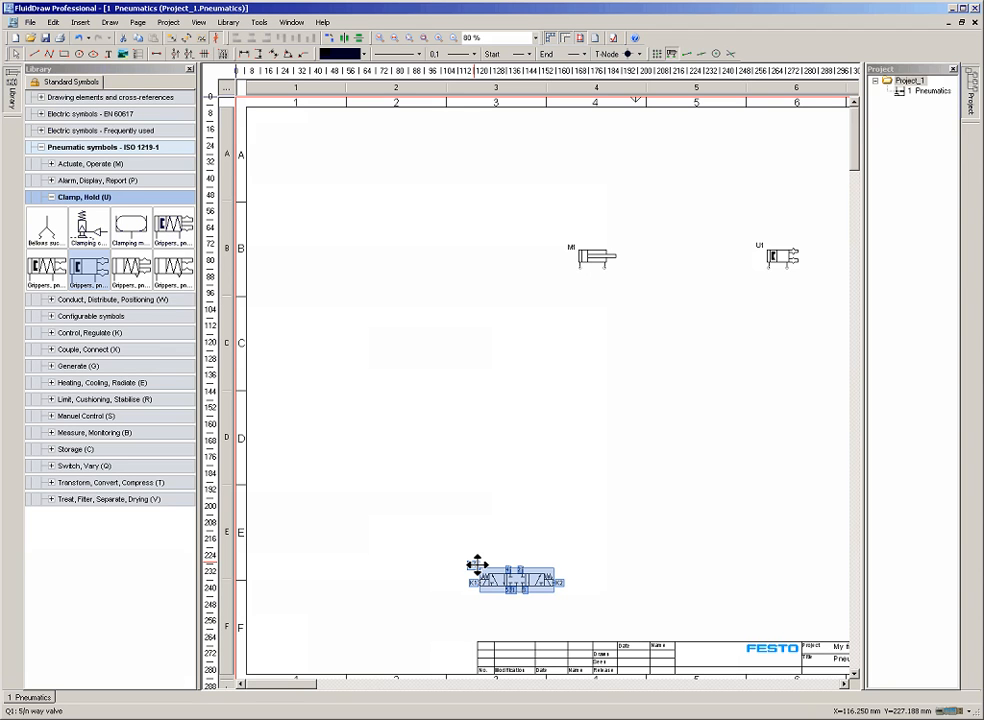
pyautogui.moveTo(476, 565); pyautogui.dragTo(545, 430)
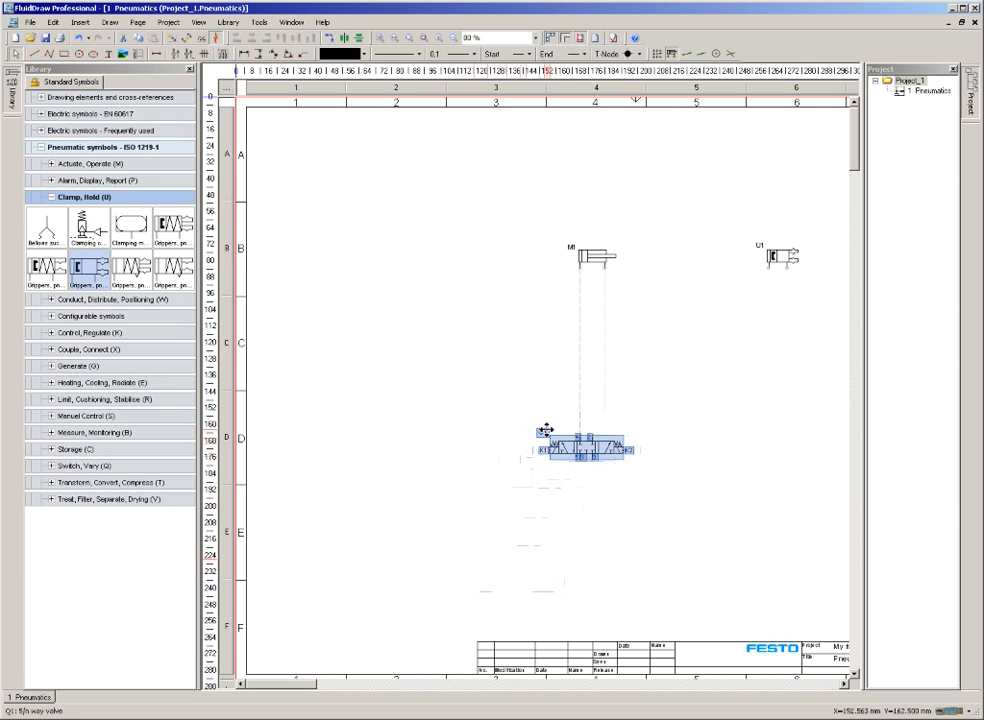
pyautogui.moveTo(589, 451); pyautogui.dragTo(594, 446)
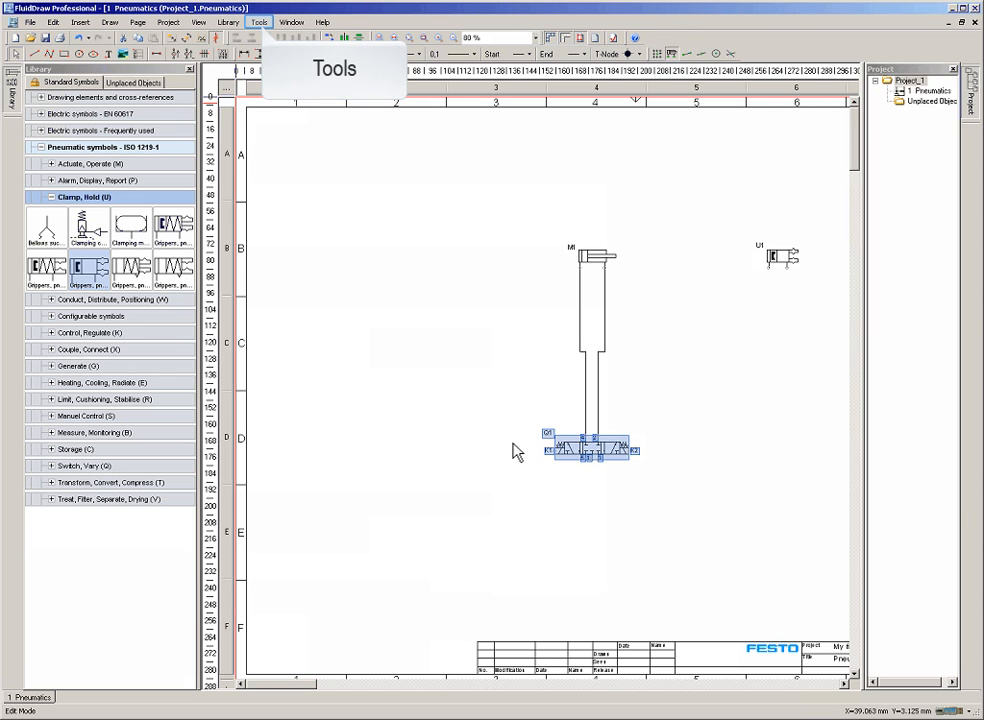
# Step: Review the Connector Links options for automatic horizontal and vertical pneumatic and electric connections
pyautogui.click(259, 22)
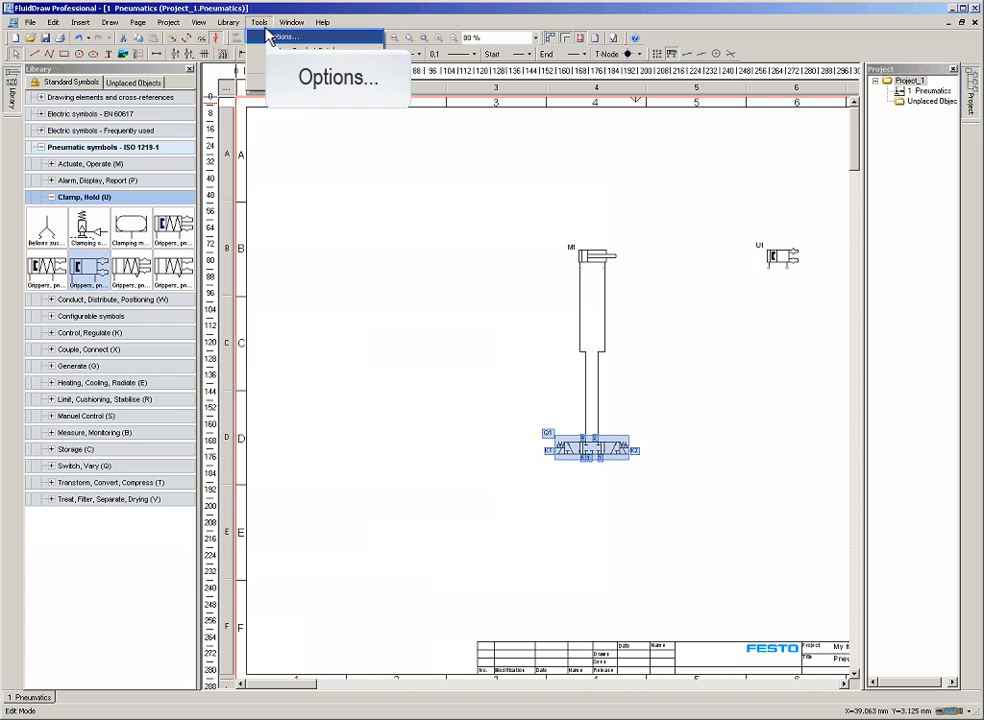
pyautogui.click(270, 37)
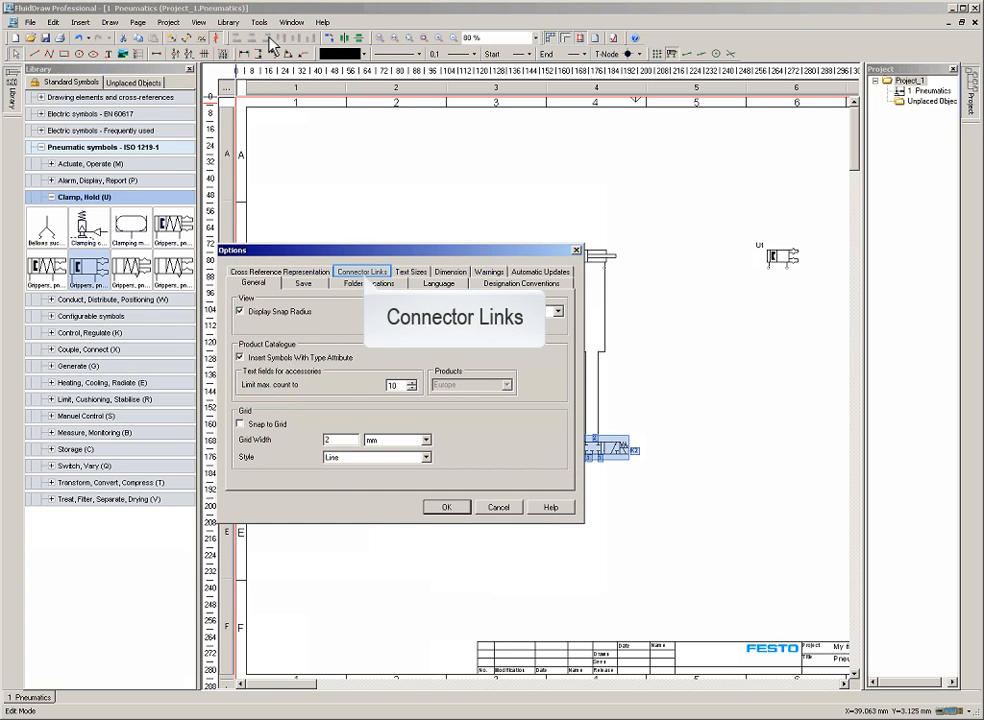
pyautogui.click(366, 274)
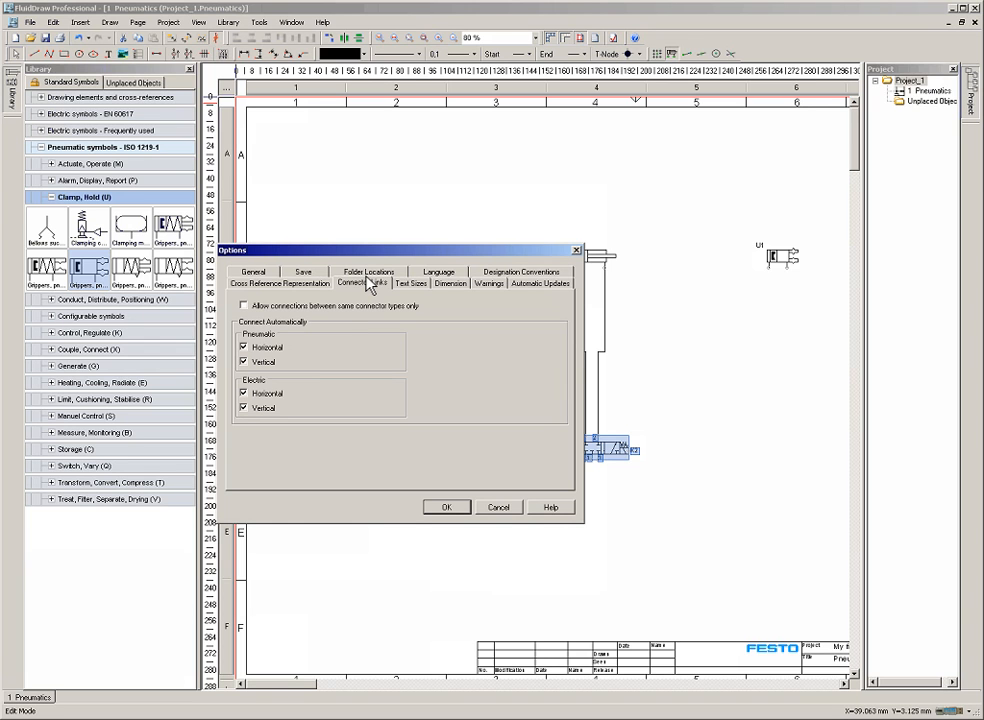
pyautogui.click(447, 510)
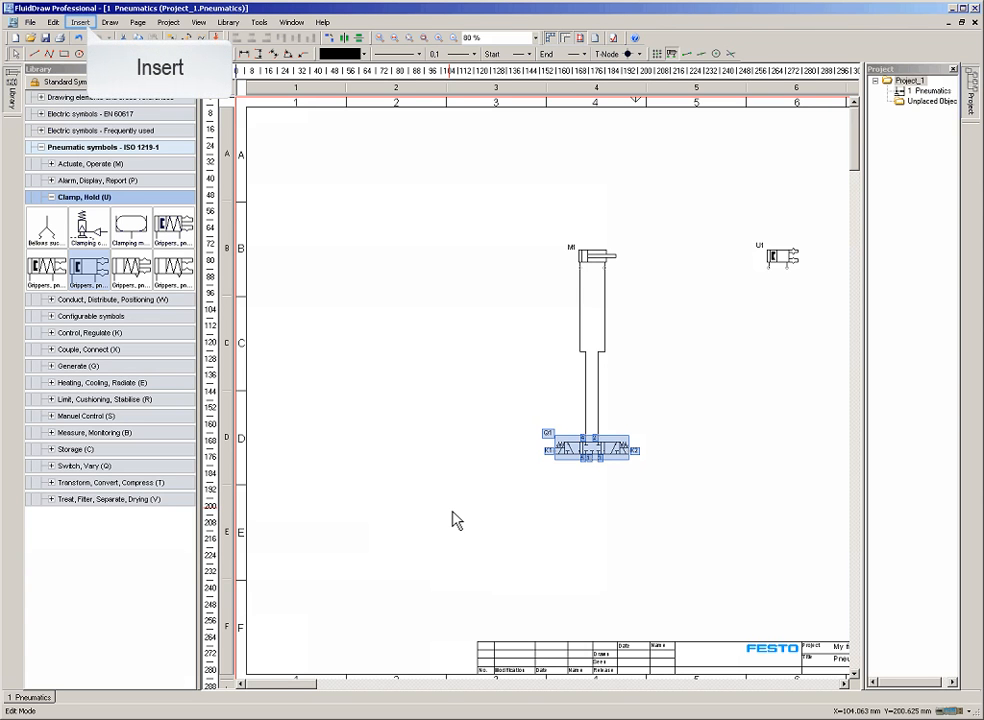
# Step: Find the configurable 5/2 way valve from Switch, Vary (Q) and place it in field D6 below the gripper, connecting automatically to its ports
pyautogui.click(80, 22)
pyautogui.click(95, 36)
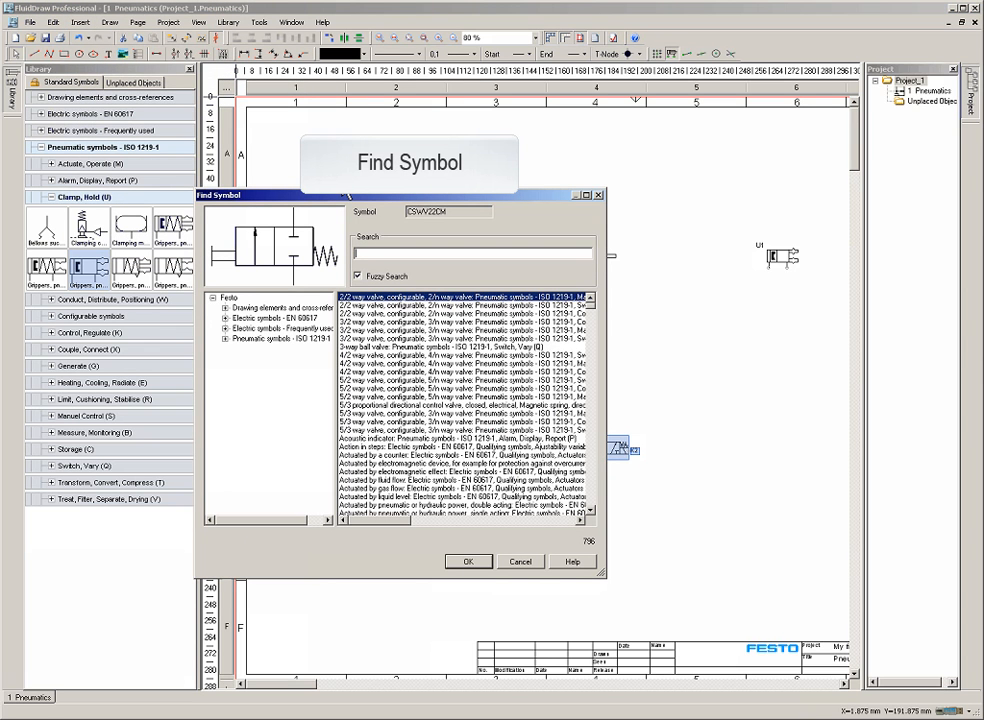
pyautogui.write('5/')
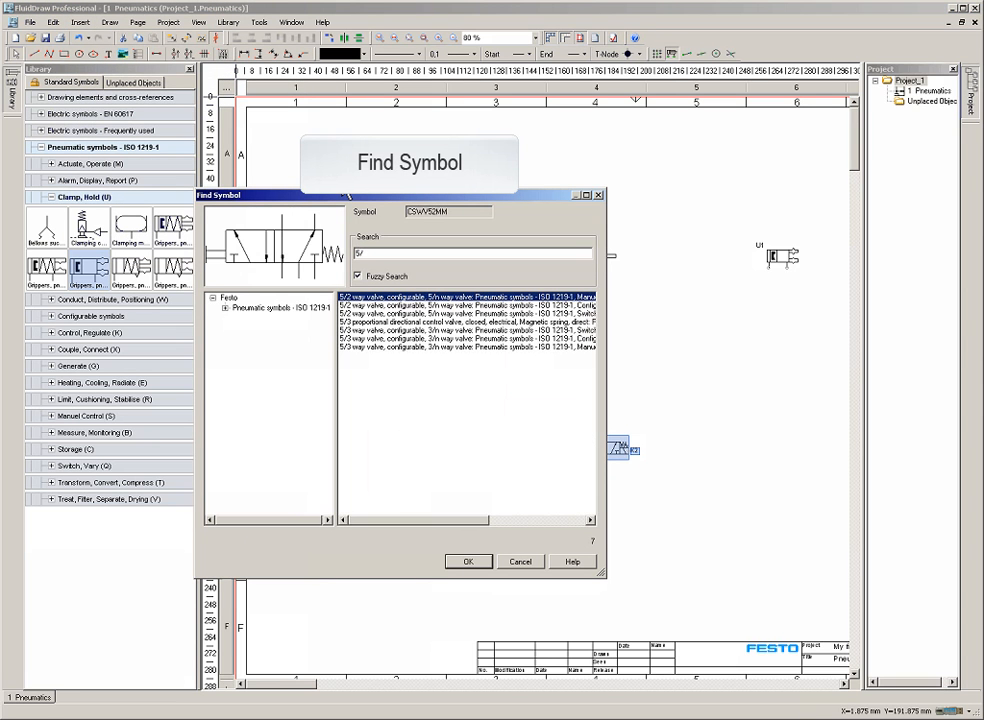
pyautogui.write('2')
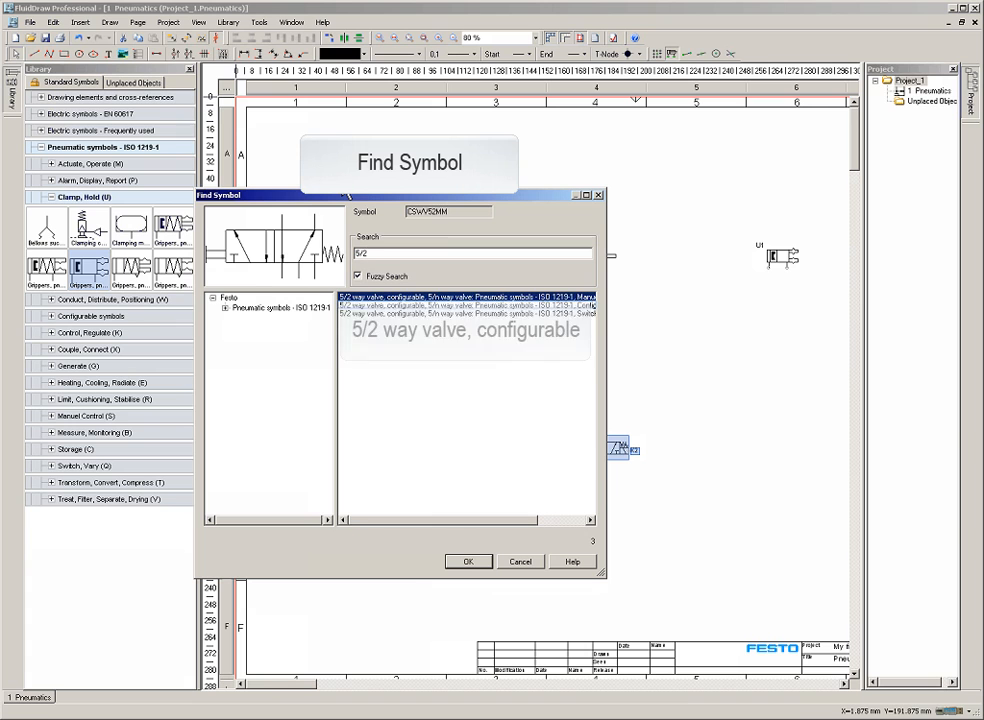
pyautogui.click(452, 306)
pyautogui.click(453, 314)
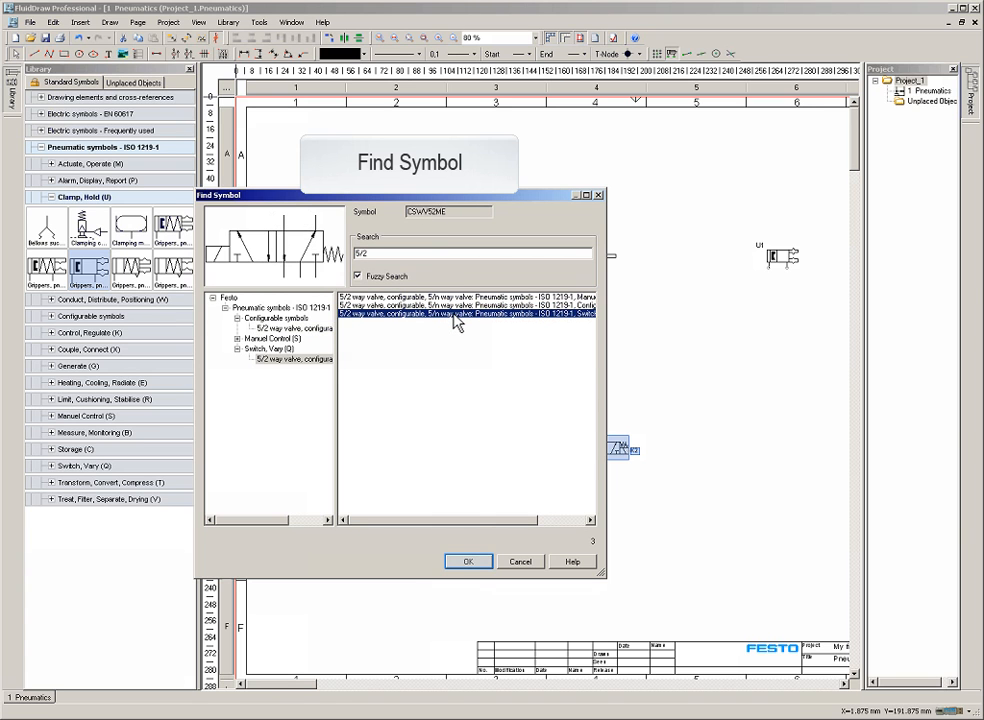
pyautogui.click(468, 561)
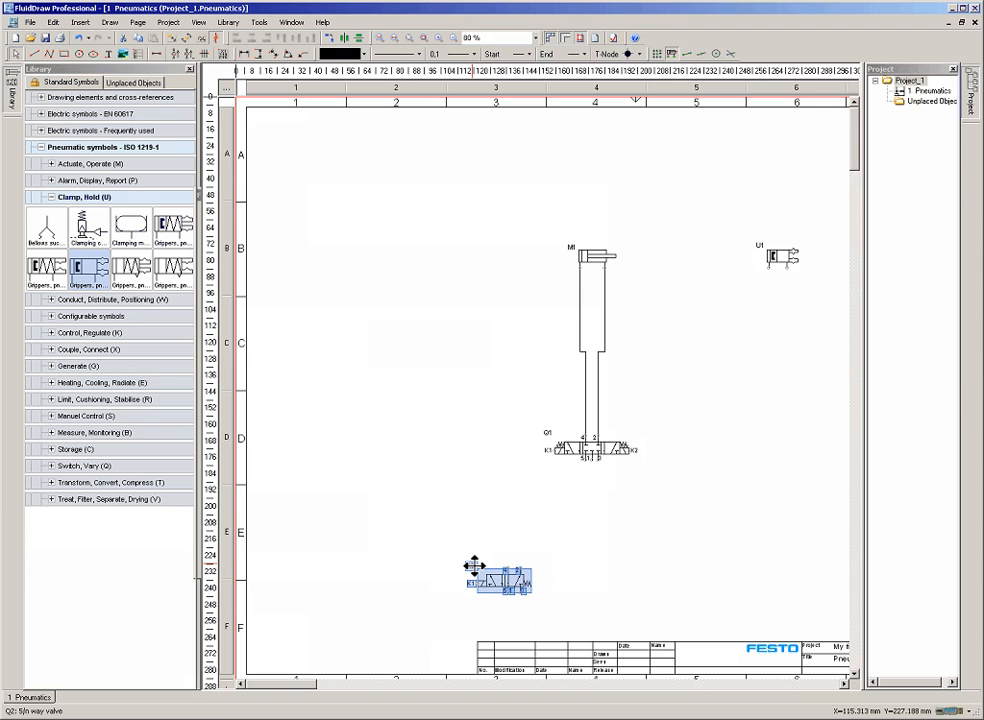
pyautogui.moveTo(474, 567); pyautogui.dragTo(760, 447)
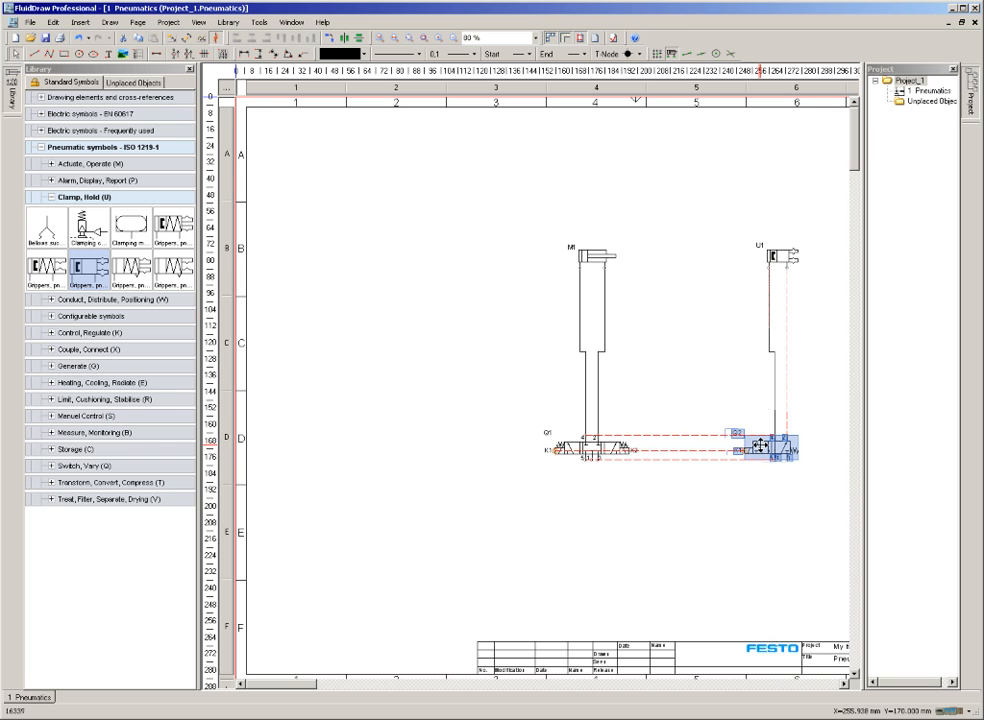
pyautogui.moveTo(760, 447); pyautogui.dragTo(761, 448)
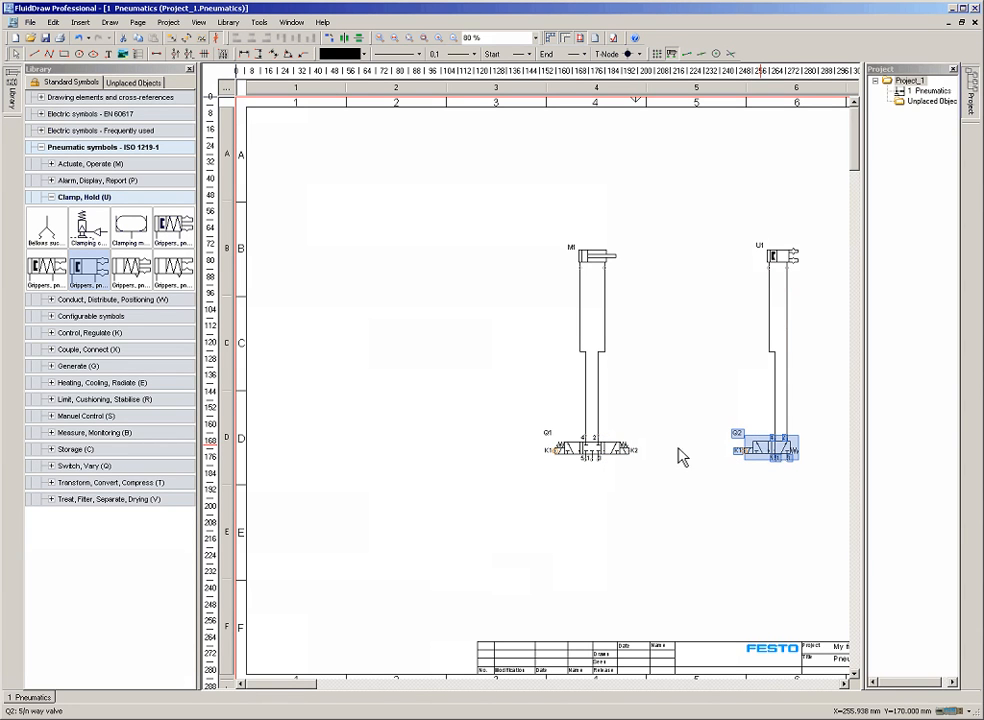
# Step: Insert the service unit FRC-1/2-D-5M-O-MIDI-A from the Festo product catalogue and place it in field E2
pyautogui.click(82, 22)
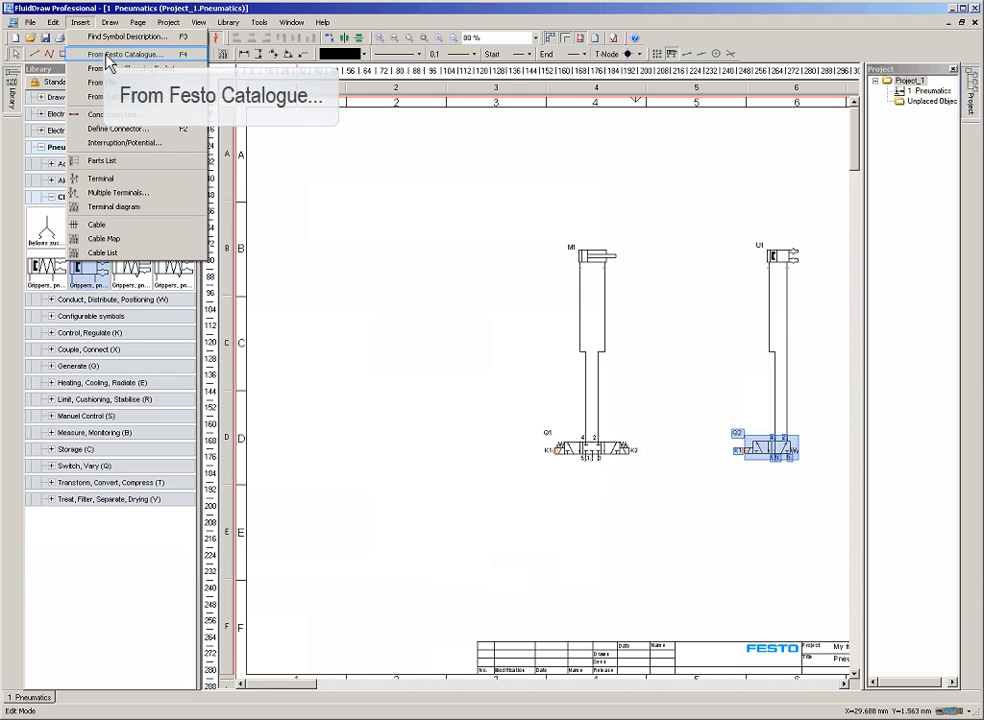
pyautogui.click(110, 55)
pyautogui.write('s')
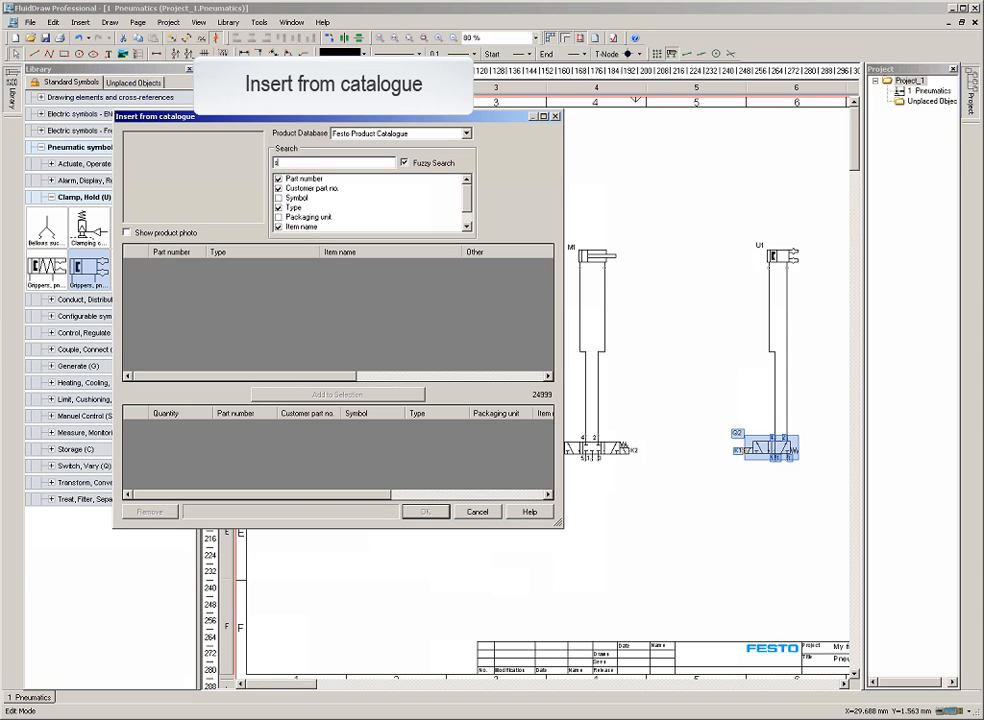
pyautogui.write('ervice un')
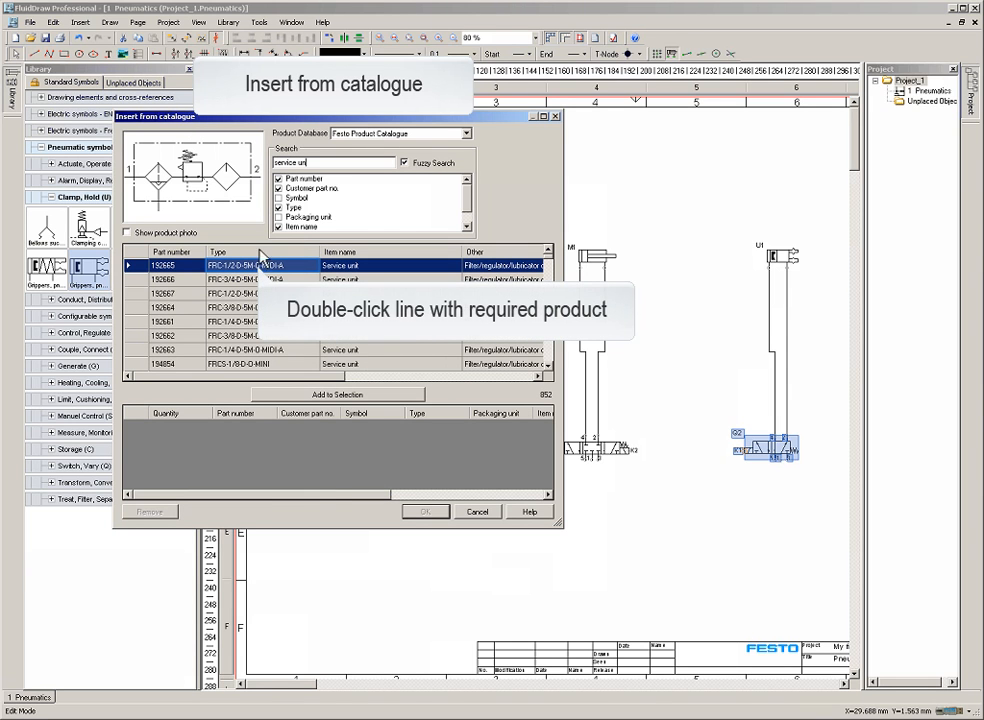
pyautogui.doubleClick(290, 266)
pyautogui.click(425, 512)
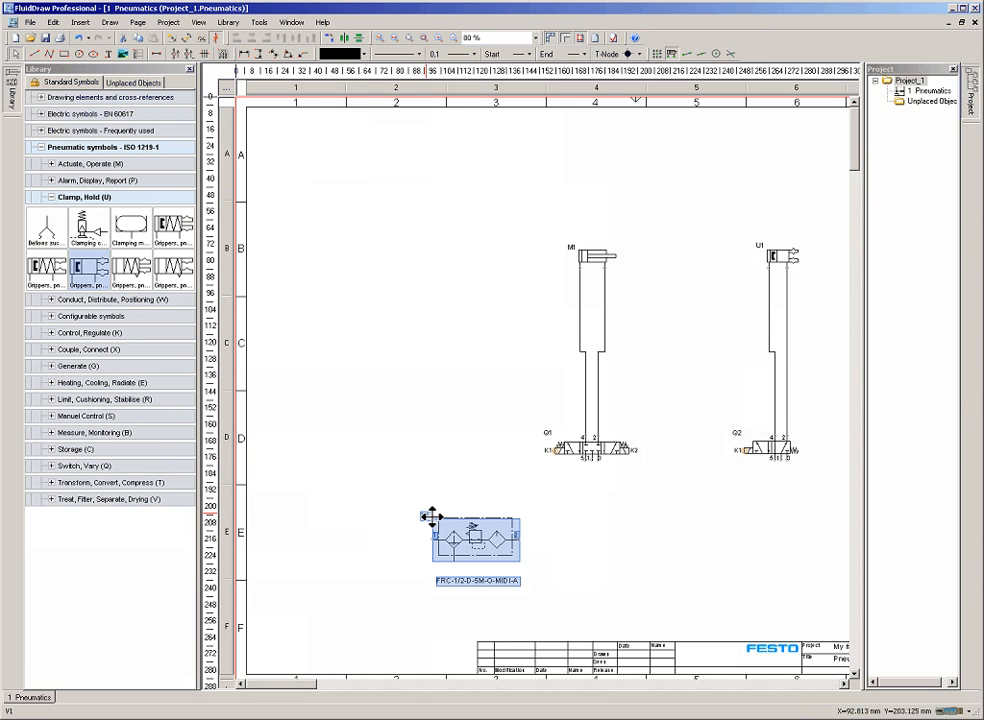
pyautogui.moveTo(431, 516); pyautogui.dragTo(376, 503)
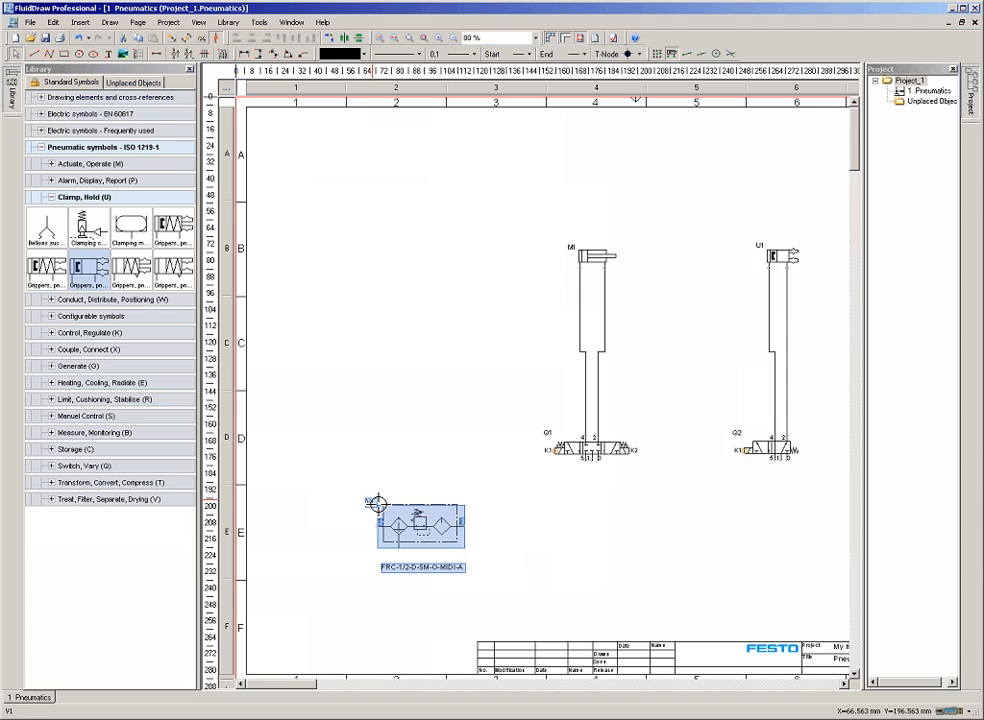
# Step: Connect the service unit's port 2 to port 1 of valve Q2, and branch that supply line to port 1 of valve Q1
pyautogui.click(465, 525)
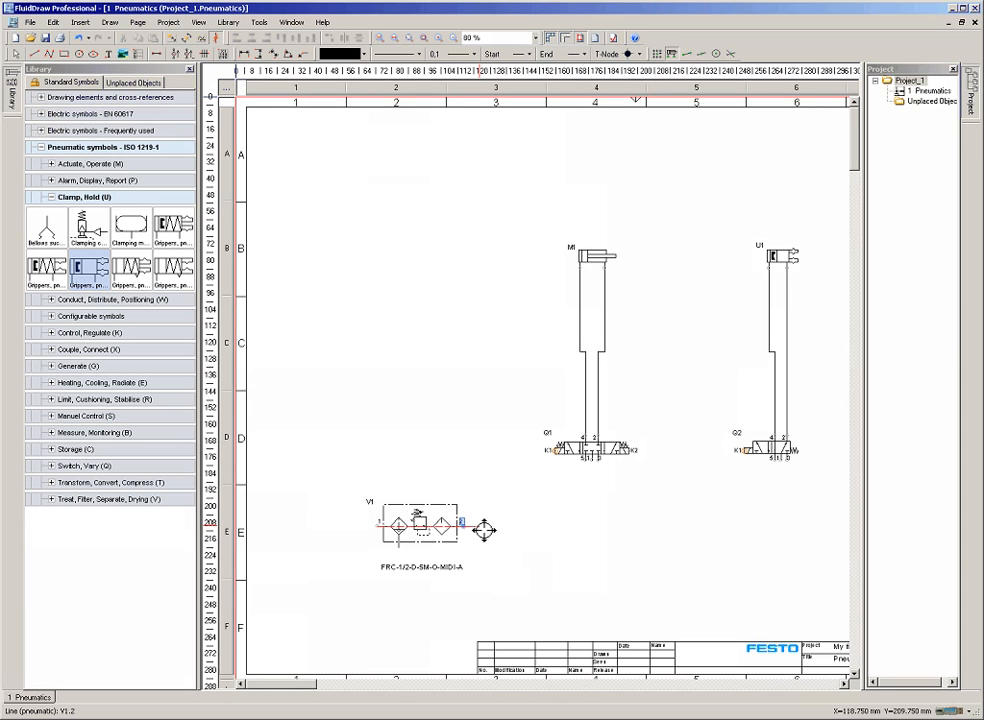
pyautogui.moveTo(484, 530); pyautogui.dragTo(784, 530)
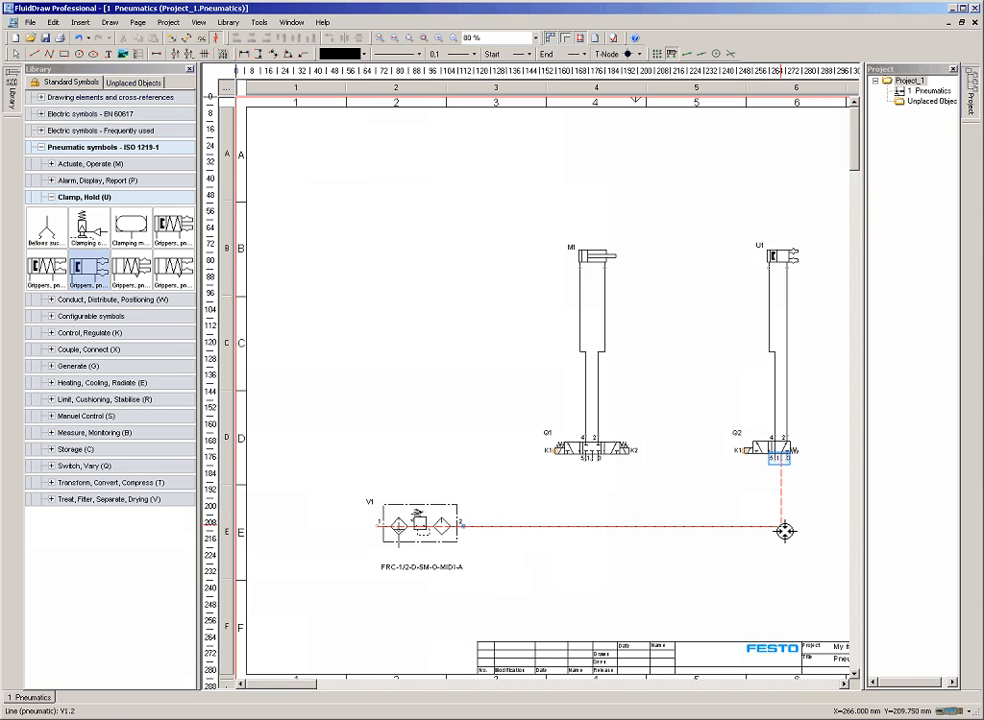
pyautogui.moveTo(784, 530); pyautogui.dragTo(784, 530)
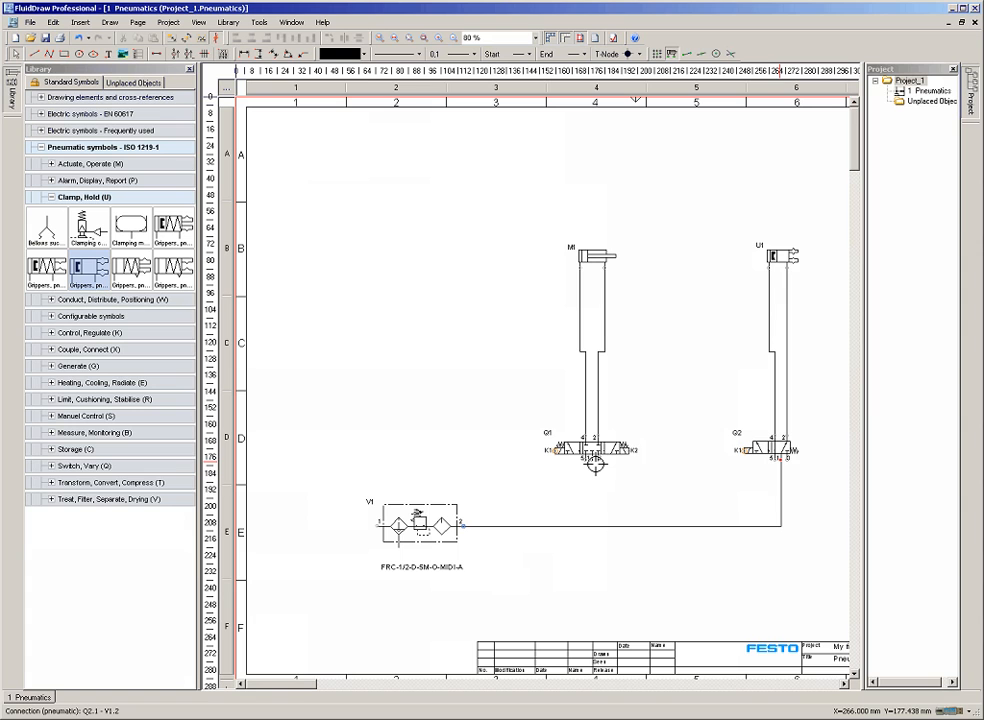
pyautogui.moveTo(591, 463); pyautogui.dragTo(591, 464)
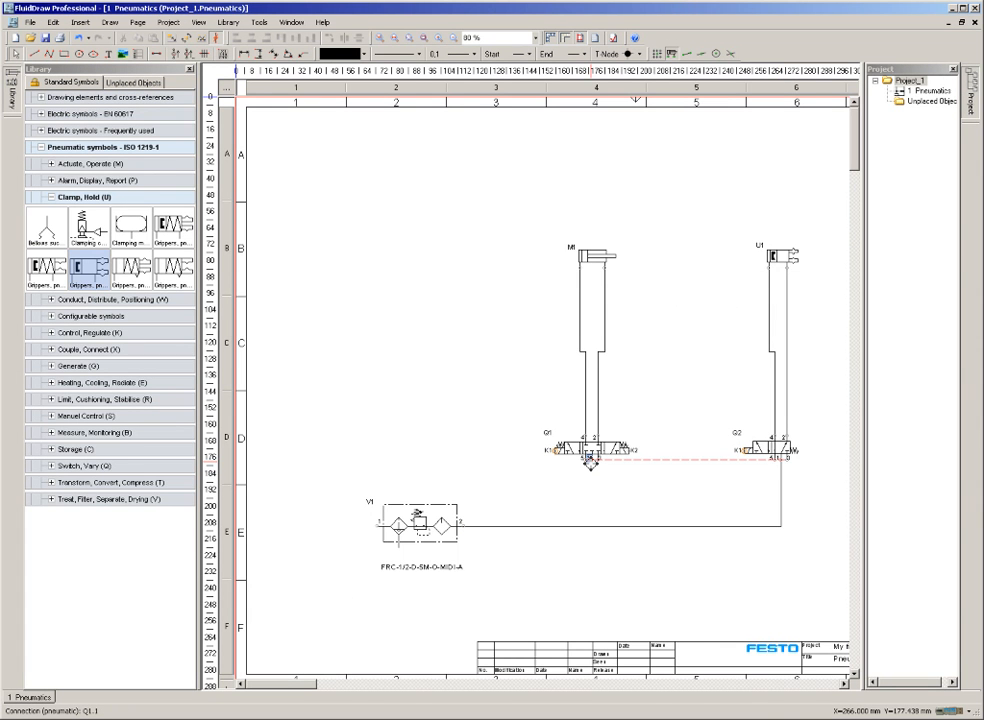
pyautogui.moveTo(591, 463); pyautogui.dragTo(591, 526)
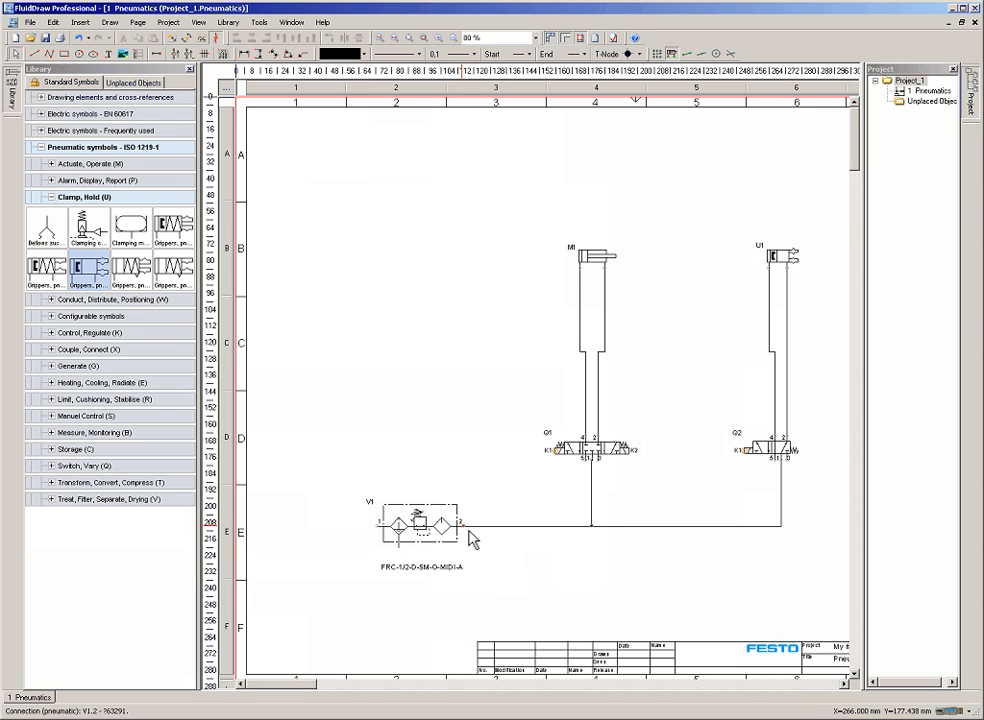
# Step: Place the compressed air supply symbol from Generate (G) in field E1, level with the service unit's port 1, and collapse the opened symbol groups
pyautogui.click(53, 367)
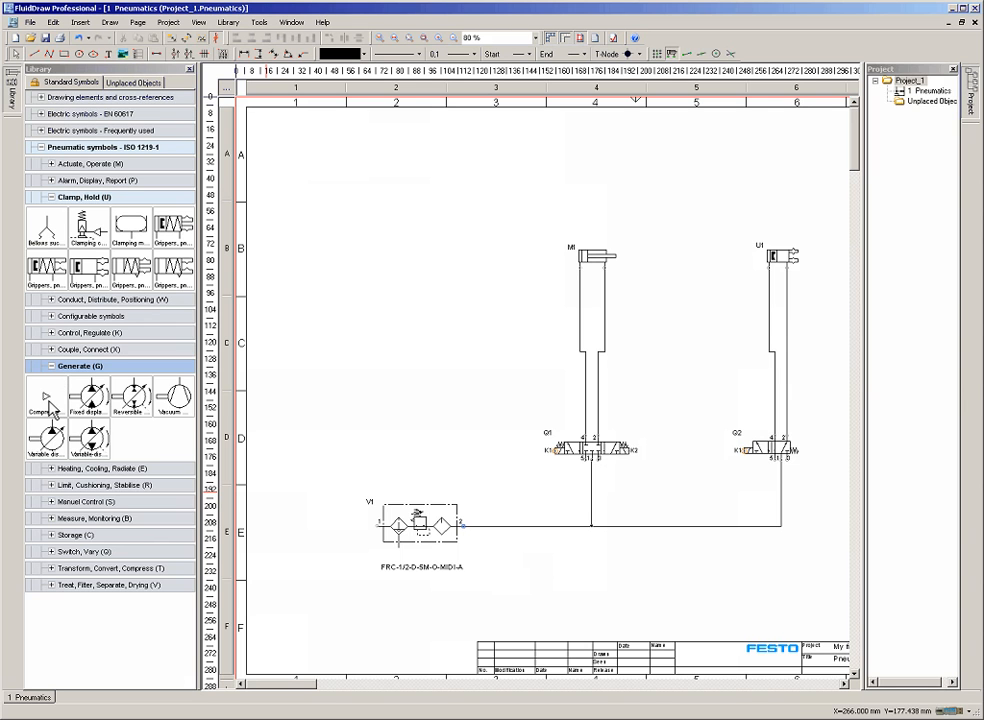
pyautogui.moveTo(50, 408); pyautogui.dragTo(312, 526)
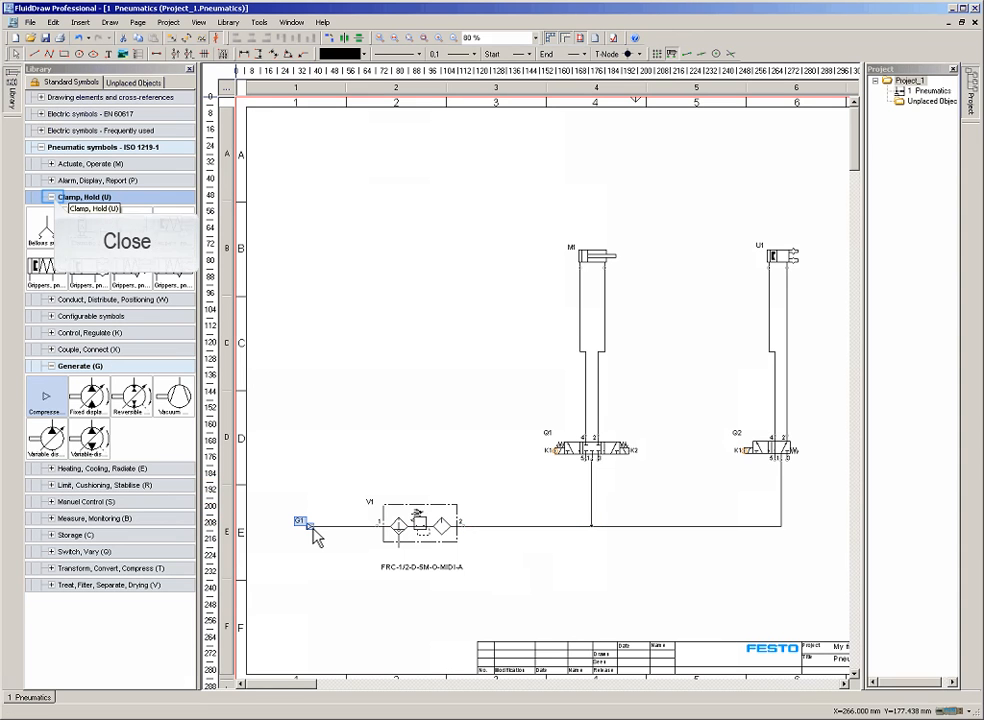
pyautogui.click(57, 200)
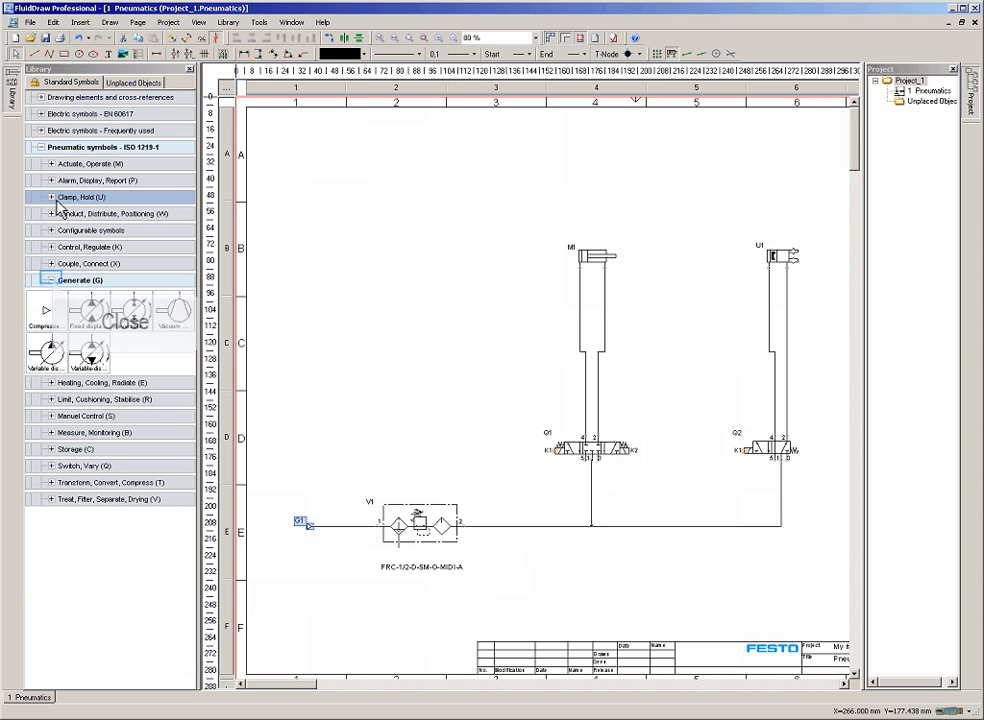
pyautogui.click(46, 280)
# Step: Insert one-way flow control valves from Limit, Cushioning, Stabilise (R) into both lines between cylinder M1 and valve Q1, side by side in field C4
pyautogui.click(51, 314)
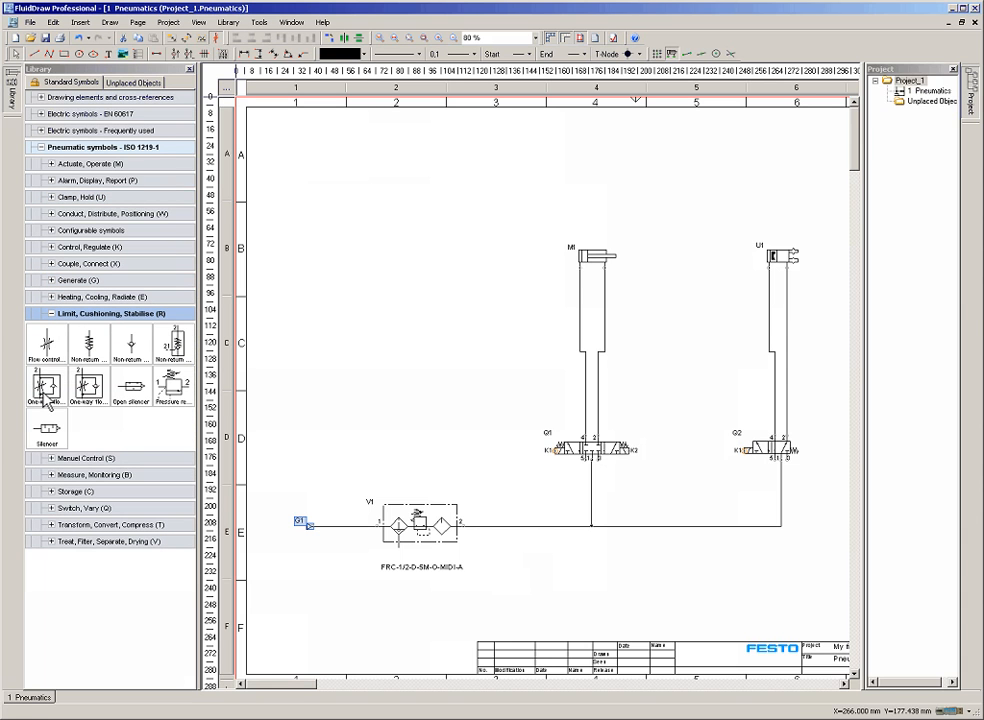
pyautogui.moveTo(44, 398); pyautogui.dragTo(578, 313)
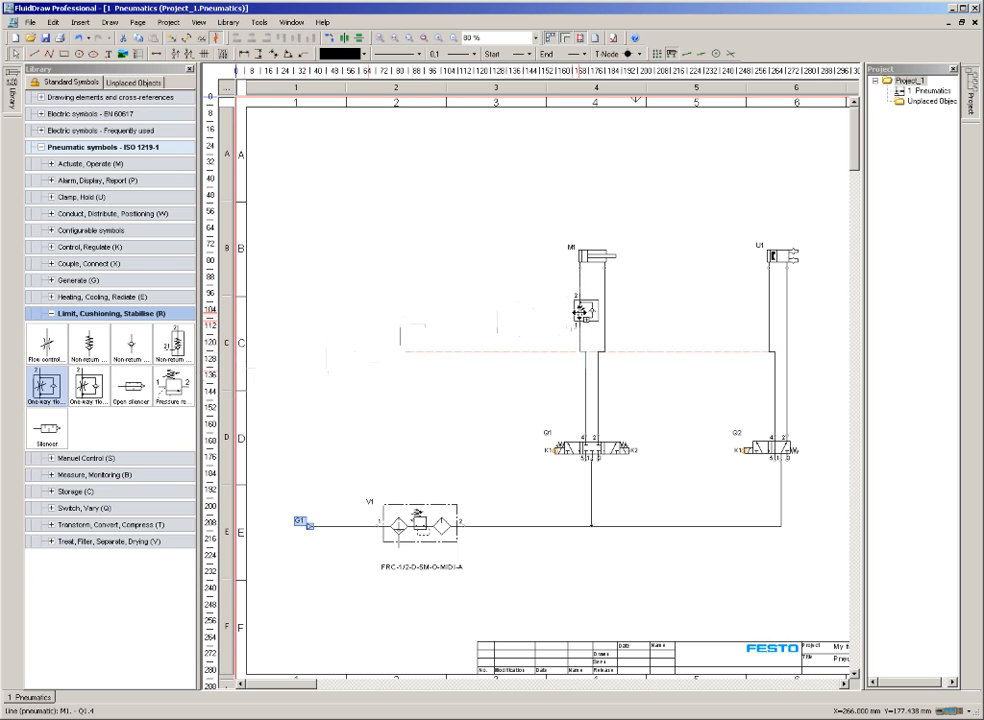
pyautogui.moveTo(585, 313); pyautogui.dragTo(552, 318)
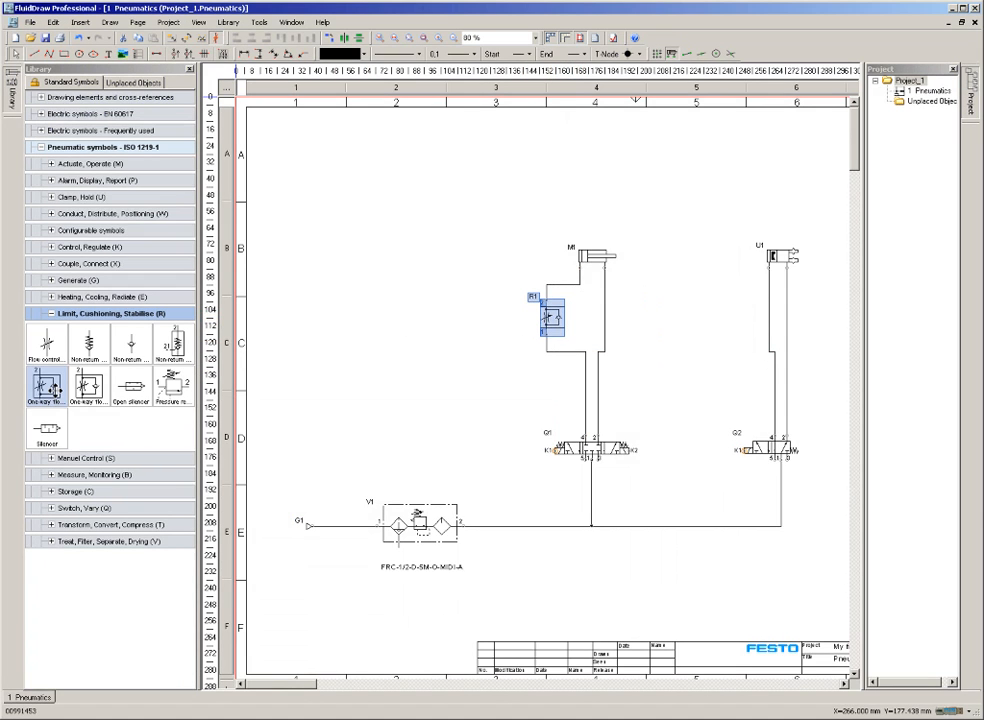
pyautogui.moveTo(47, 388); pyautogui.dragTo(642, 322)
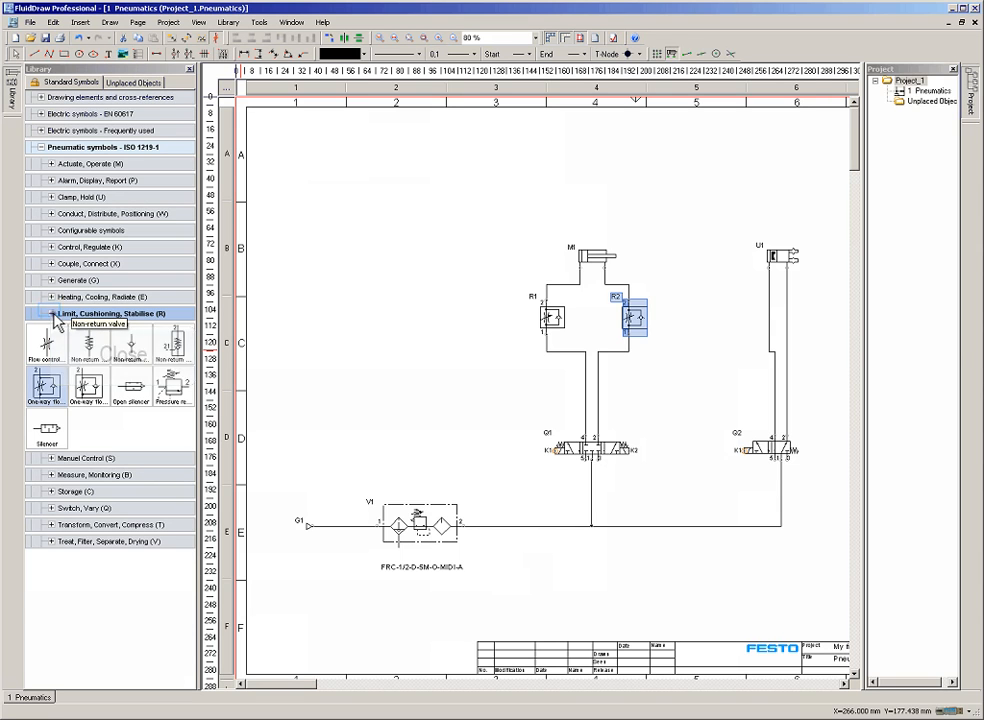
# Step: Place two proximity switch symbols from Measure, Monitoring (B) side by side to the right of cylinder M1 and select their identification labels B1 and B2
pyautogui.click(52, 314)
pyautogui.click(51, 347)
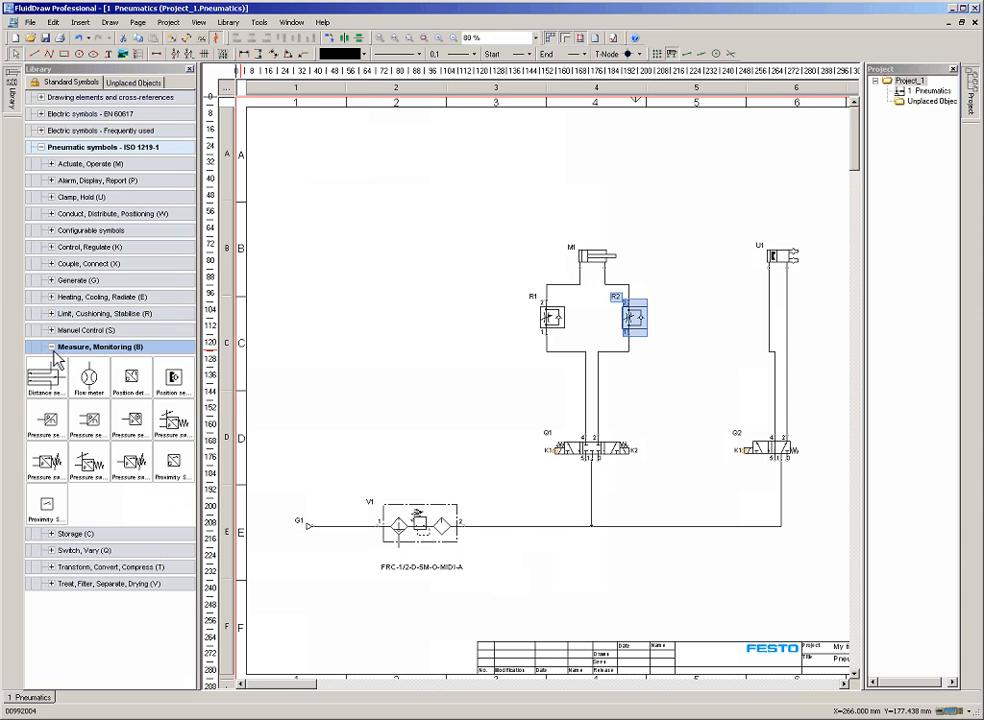
pyautogui.moveTo(177, 455); pyautogui.dragTo(635, 246)
pyautogui.moveTo(175, 460); pyautogui.dragTo(670, 254)
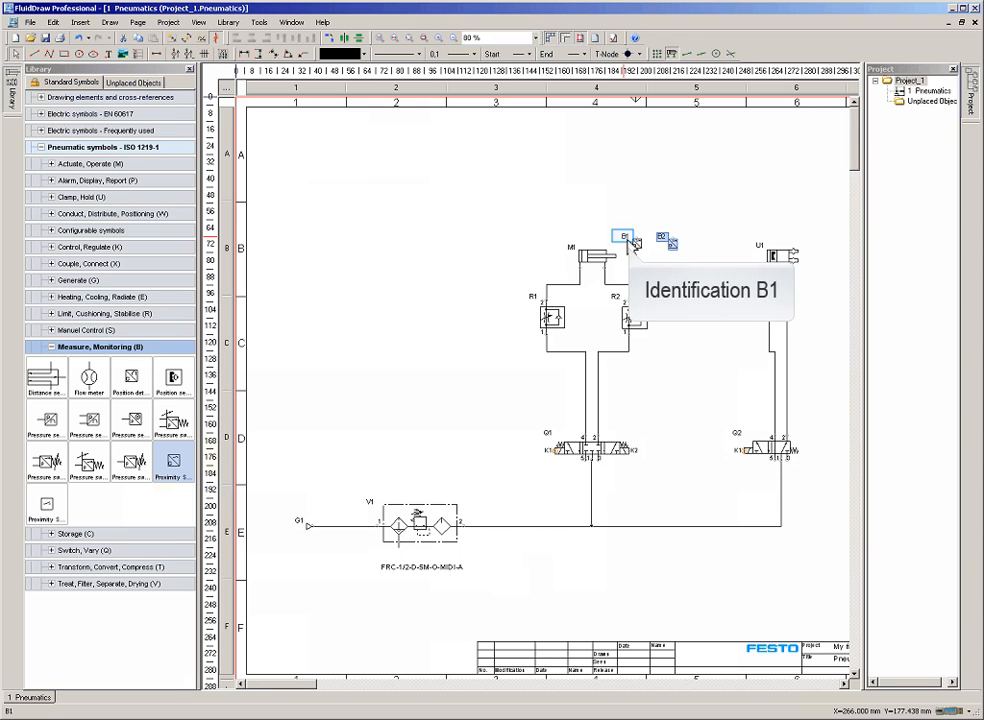
pyautogui.click(633, 243)
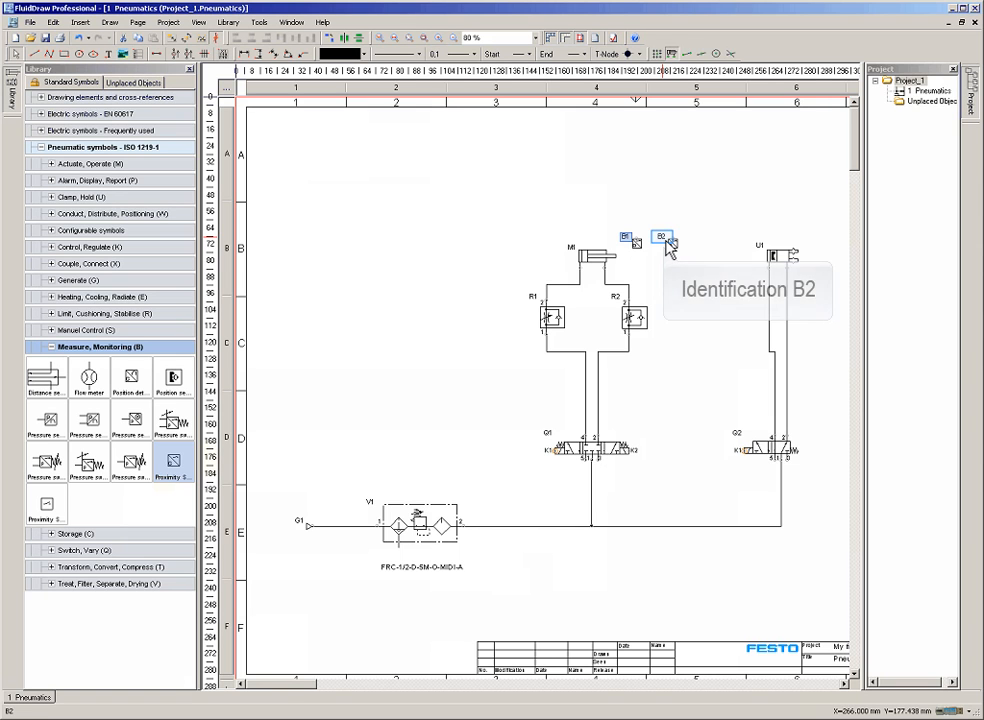
pyautogui.click(665, 239)
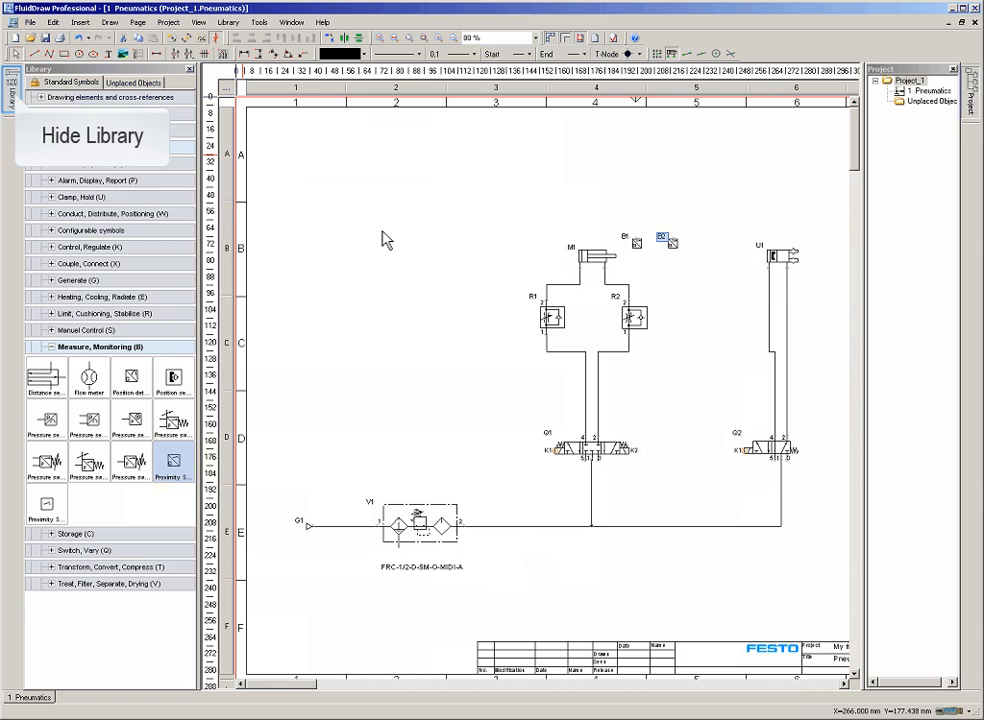
# Step: Hide the symbol library, search the catalogue for DNC and assign standard cylinder DNCB-40-320-PPV-A, part number 532746, to cylinder M1
pyautogui.click(16, 98)
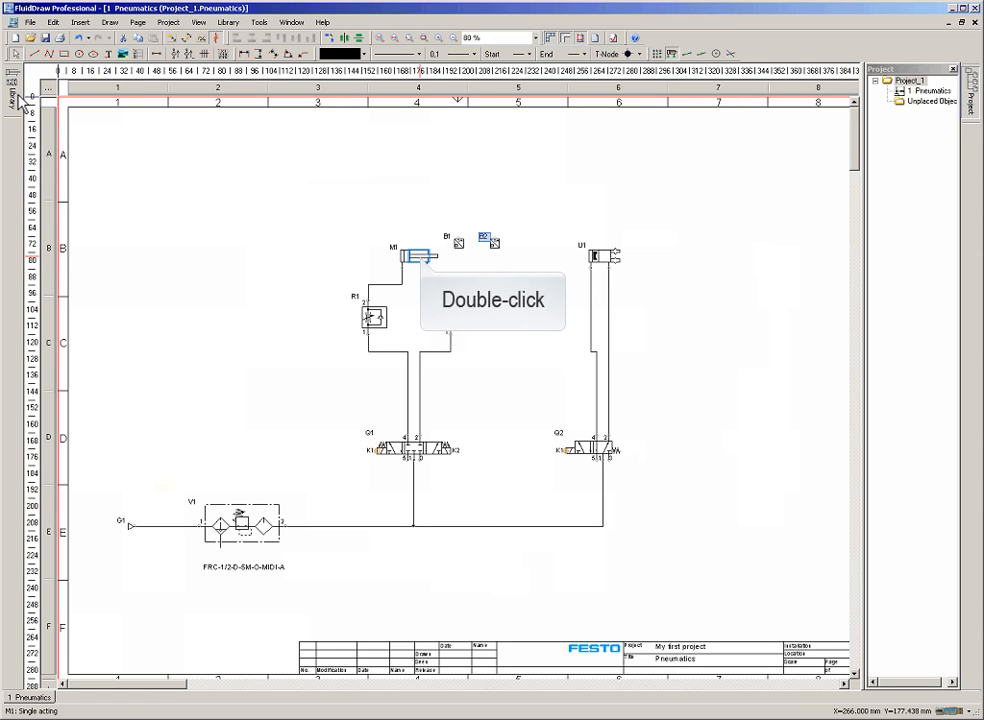
pyautogui.doubleClick(418, 256)
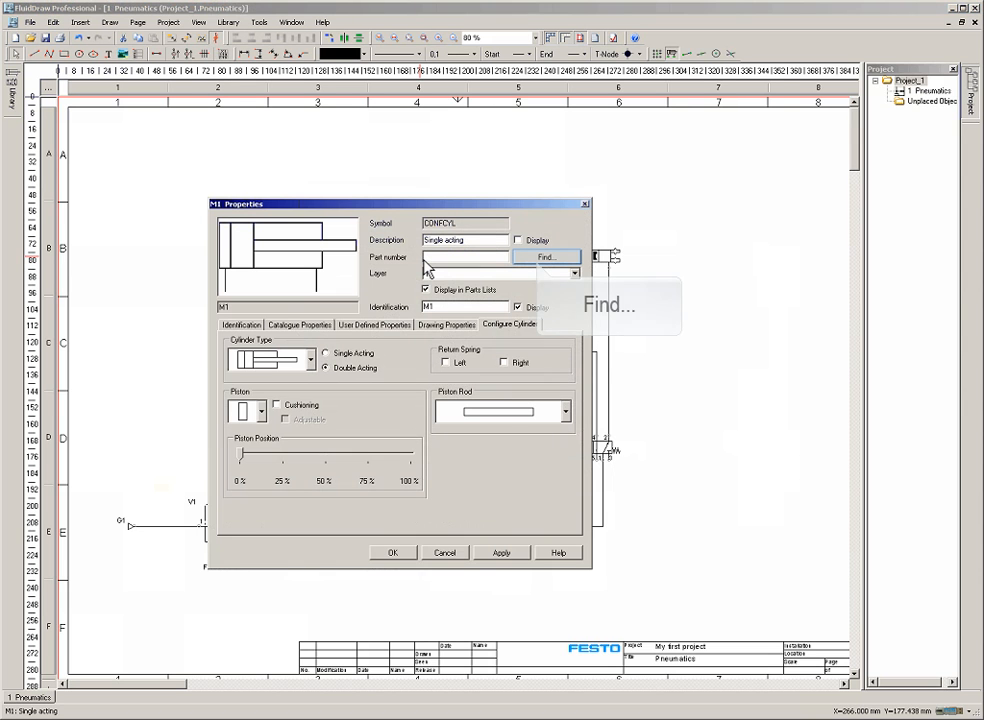
pyautogui.click(546, 257)
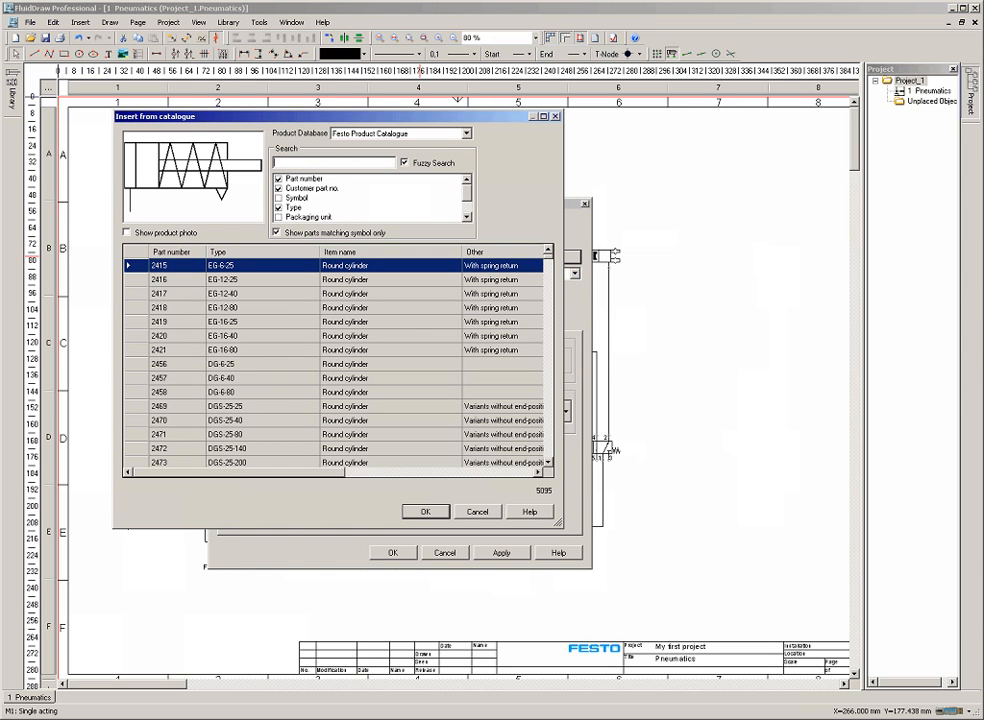
pyautogui.write('DNC')
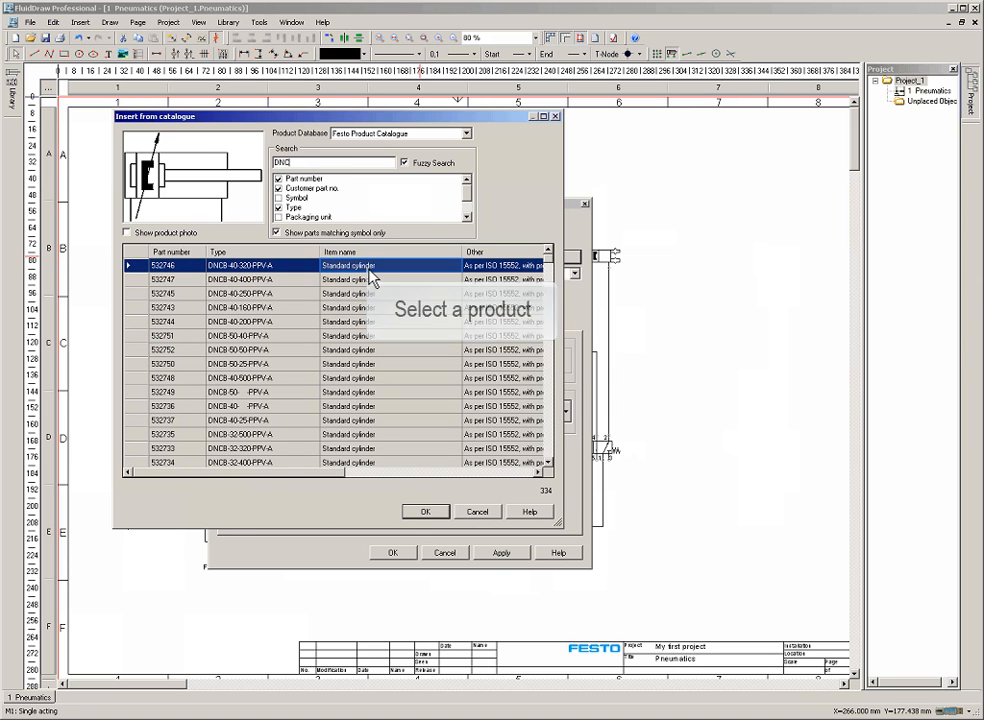
pyautogui.doubleClick(370, 267)
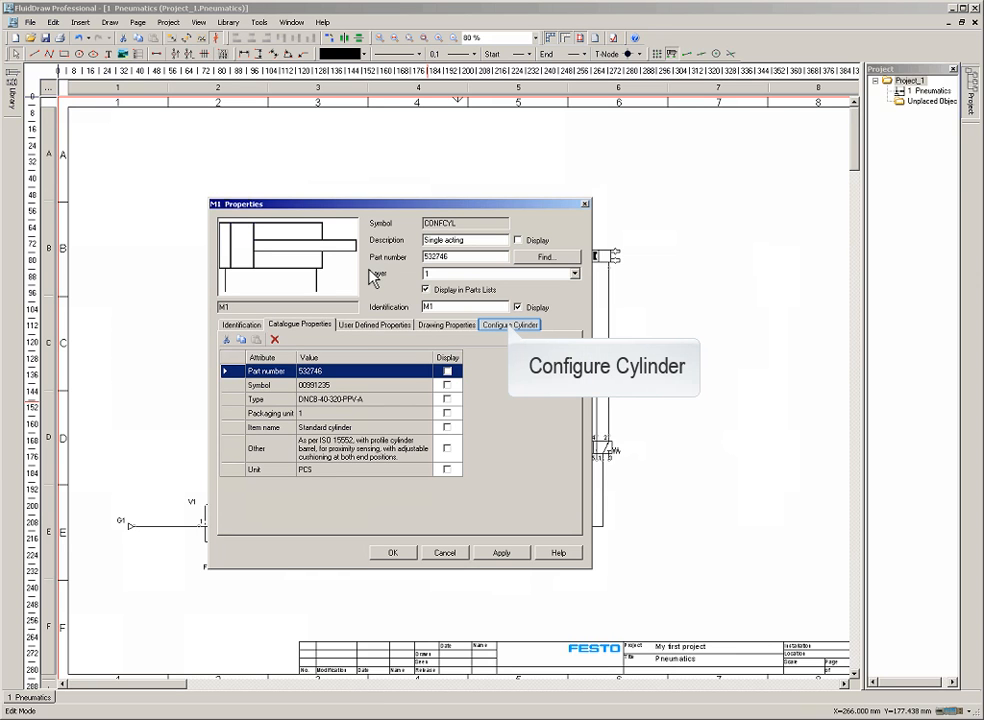
# Step: Configure cylinder M1 with the magnetic piston, the second piston type, and adjustable cushioning
pyautogui.click(510, 324)
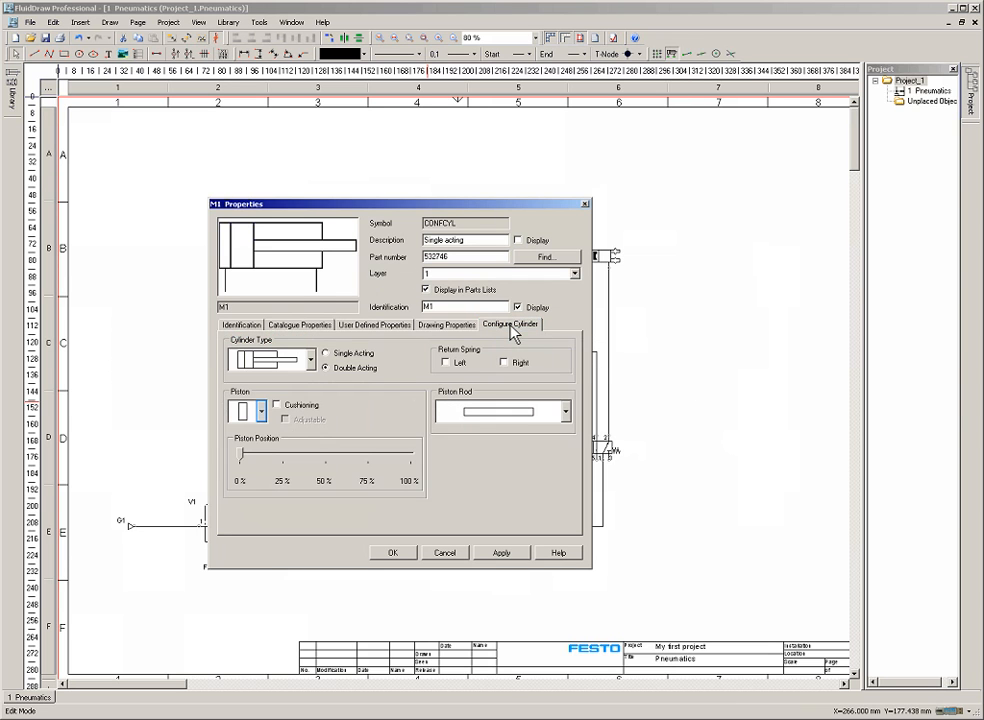
pyautogui.click(260, 411)
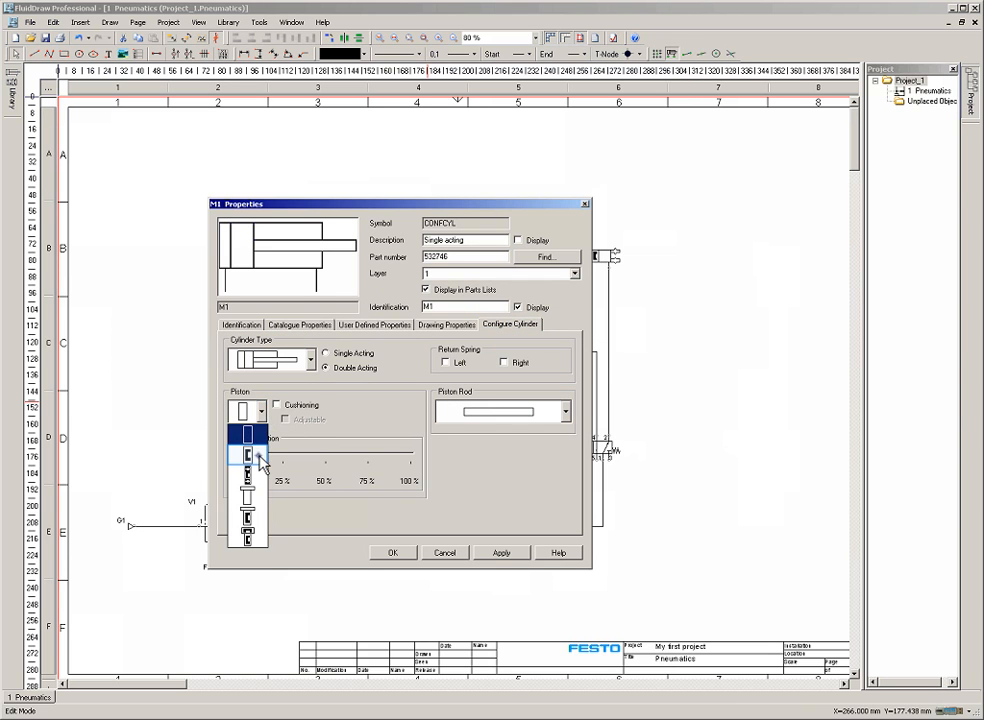
pyautogui.click(252, 456)
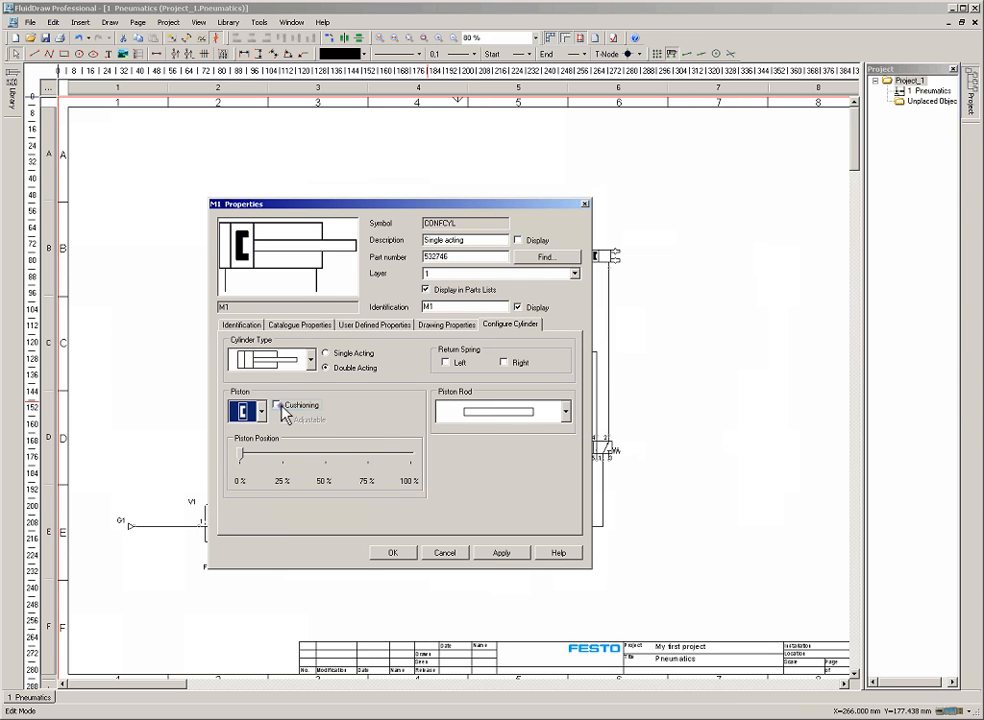
pyautogui.click(277, 405)
pyautogui.click(286, 420)
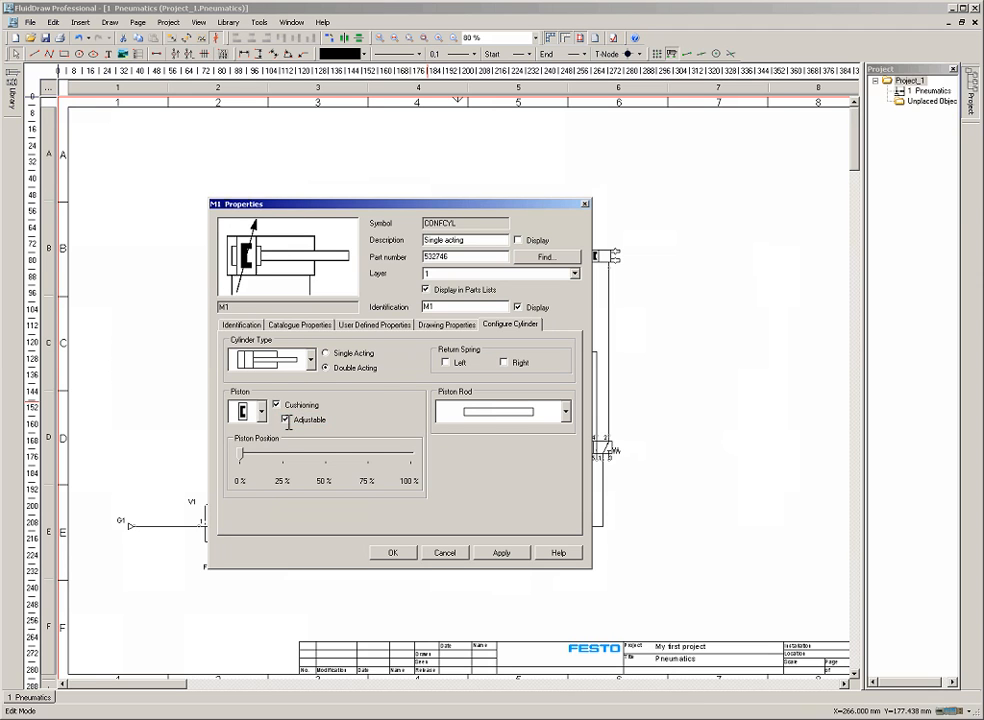
# Step: Describe cylinder M1 as "linear movement", display the description in the drawing and place its label above the cylinder
pyautogui.moveTo(474, 244); pyautogui.dragTo(423, 241)
pyautogui.press('BackSpace')
pyautogui.write('linear movement')
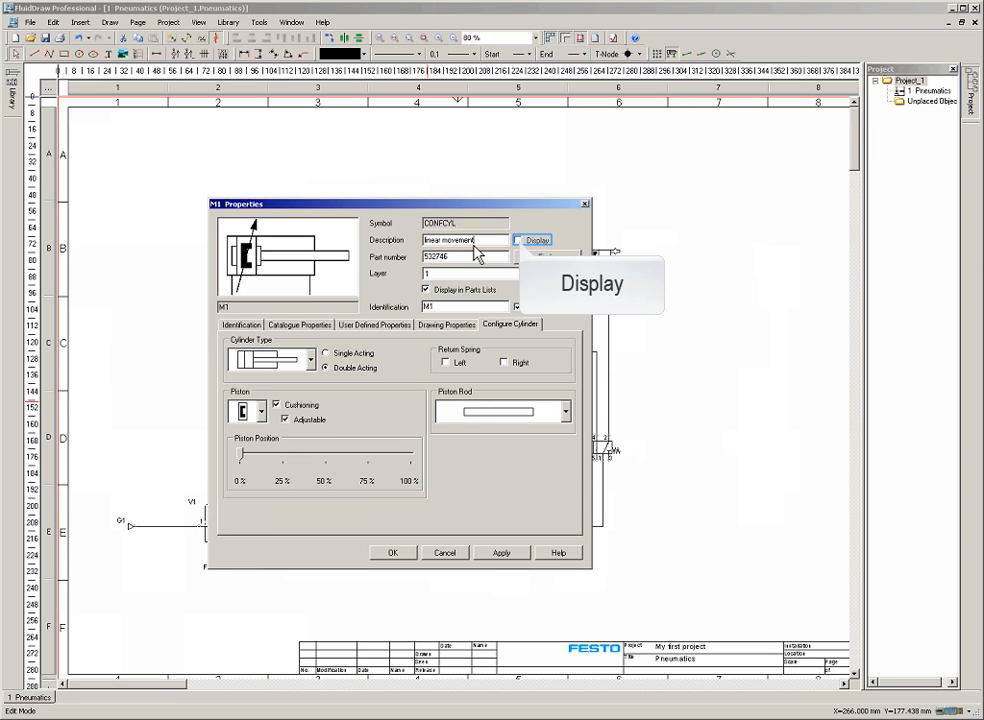
pyautogui.click(517, 240)
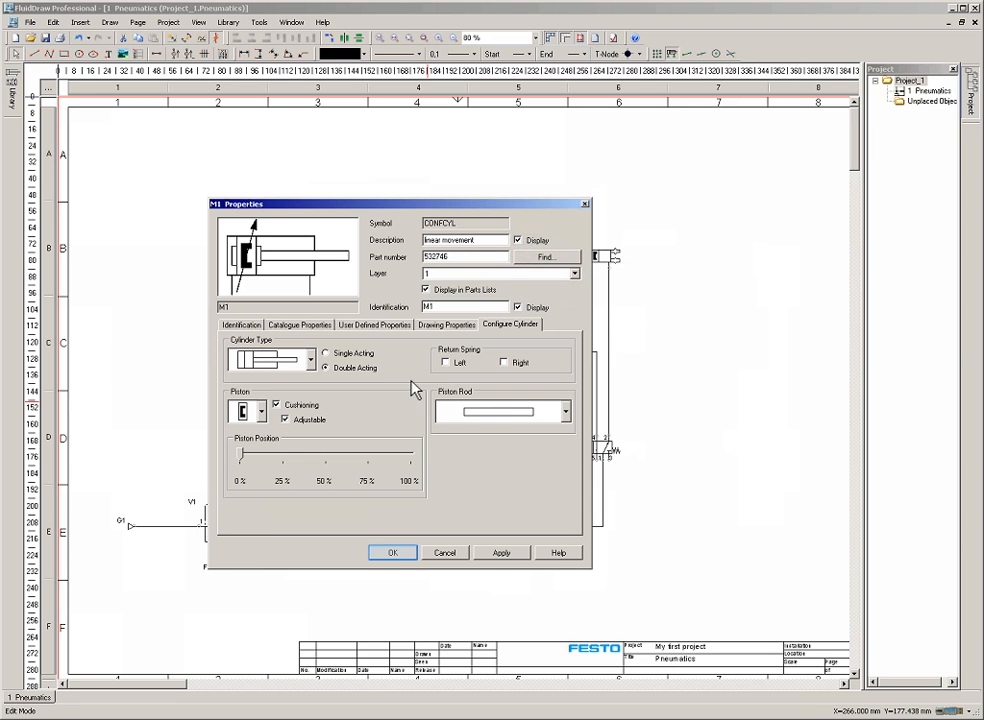
pyautogui.click(393, 553)
pyautogui.moveTo(416, 237); pyautogui.dragTo(410, 213)
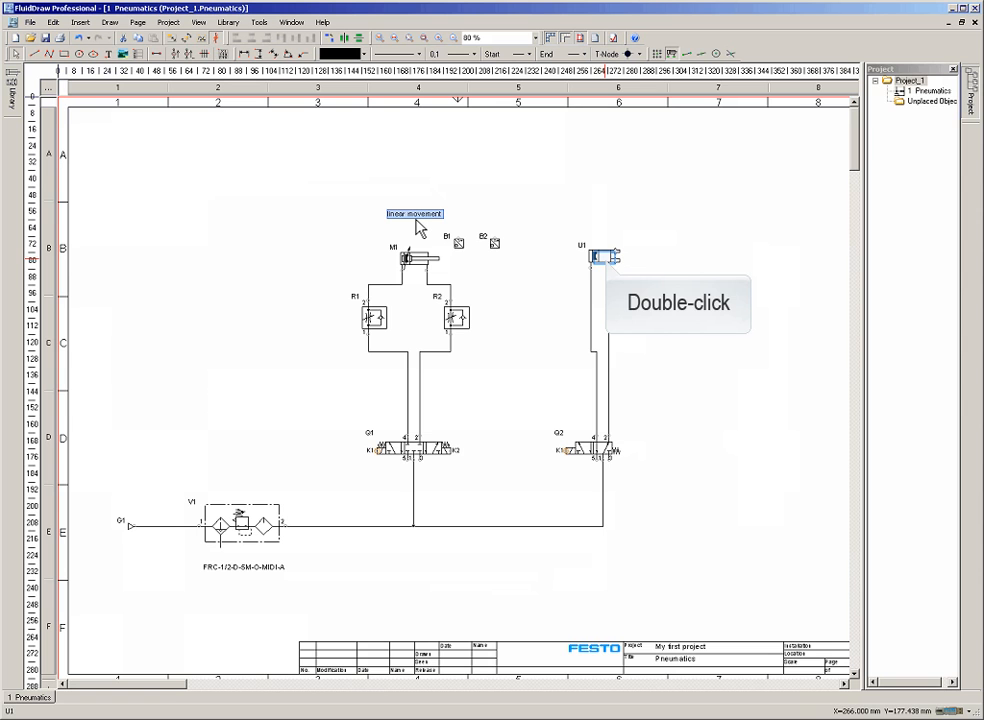
# Step: Assign radial gripper HGR-32-A, part number 161831, from the product catalogue to gripper symbol U1
pyautogui.doubleClick(606, 257)
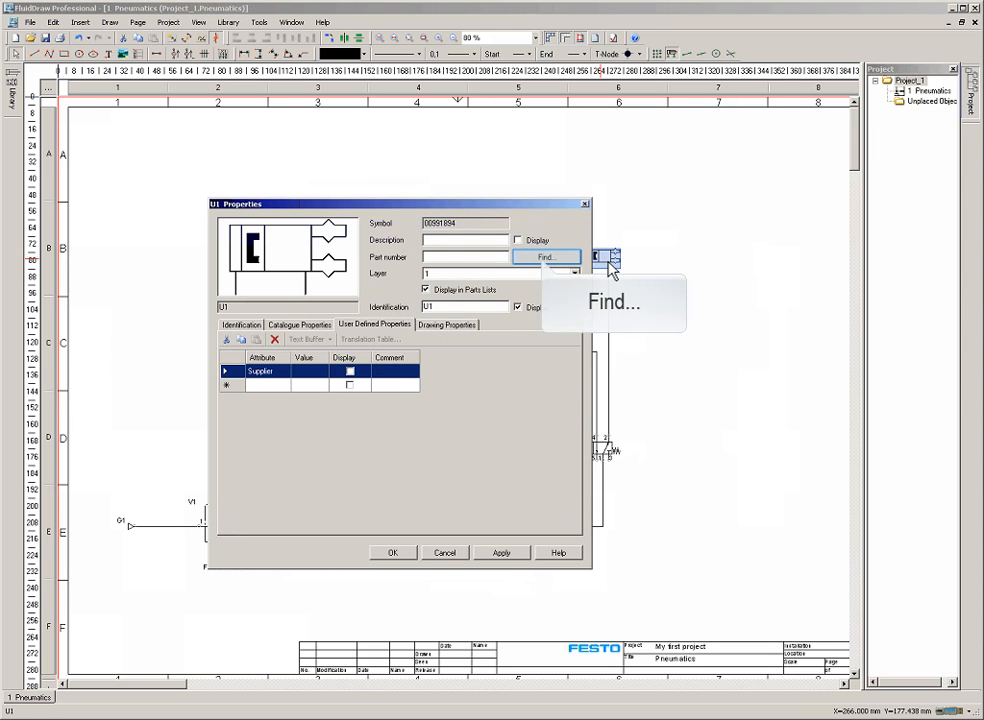
pyautogui.click(548, 259)
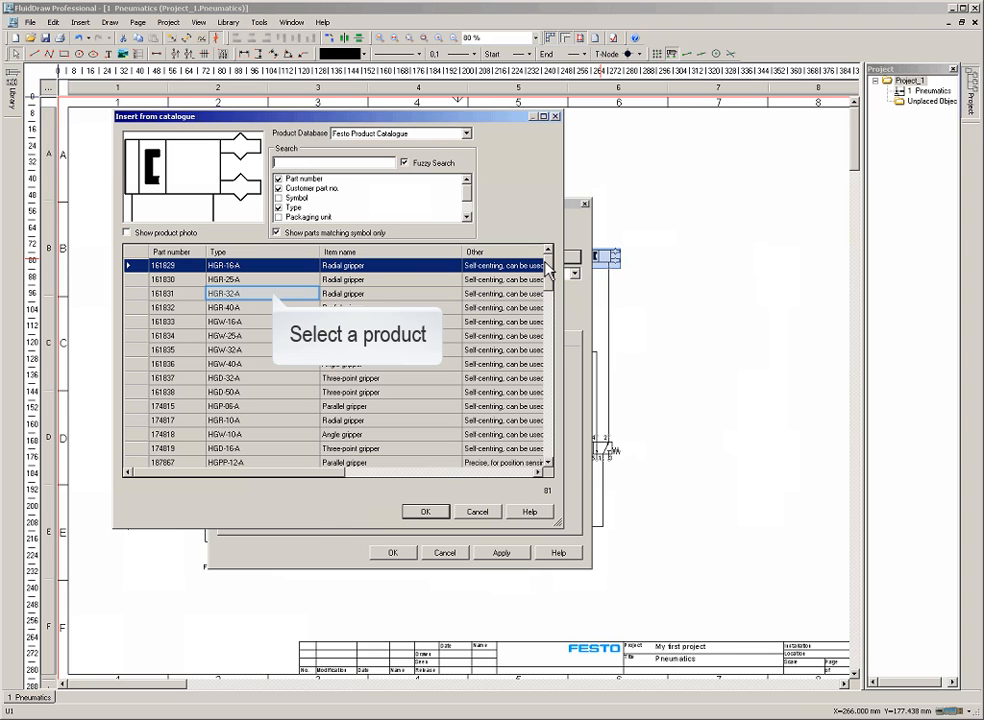
pyautogui.click(340, 294)
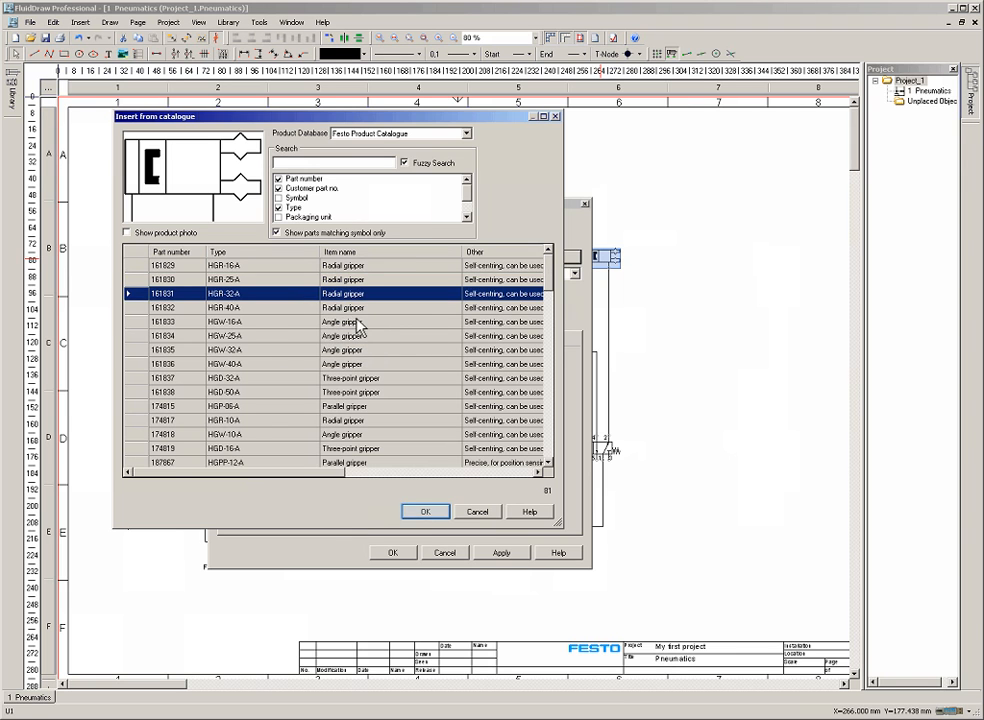
pyautogui.click(425, 512)
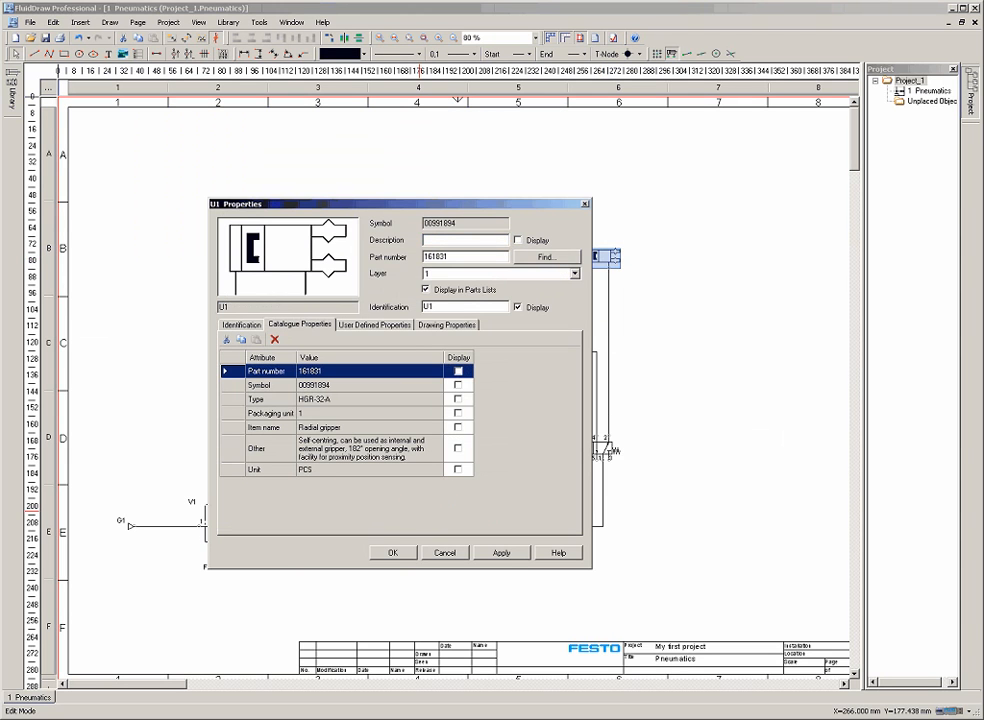
# Step: Describe U1 as "Gripper", display the description in the drawing and place its label above the symbol
pyautogui.write('Gripper')
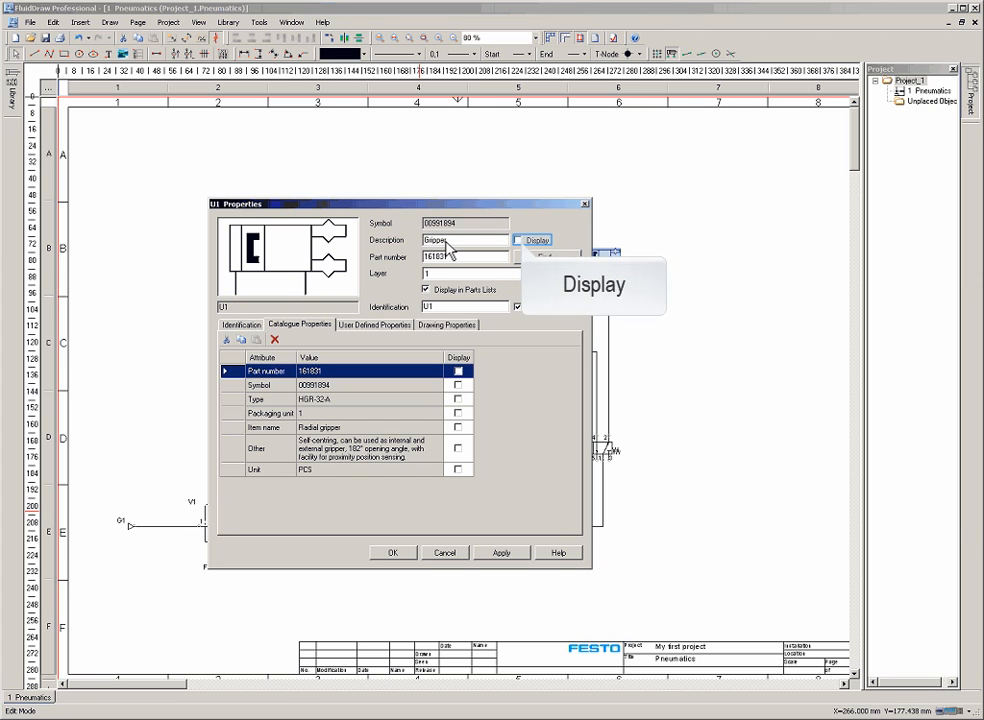
pyautogui.click(518, 240)
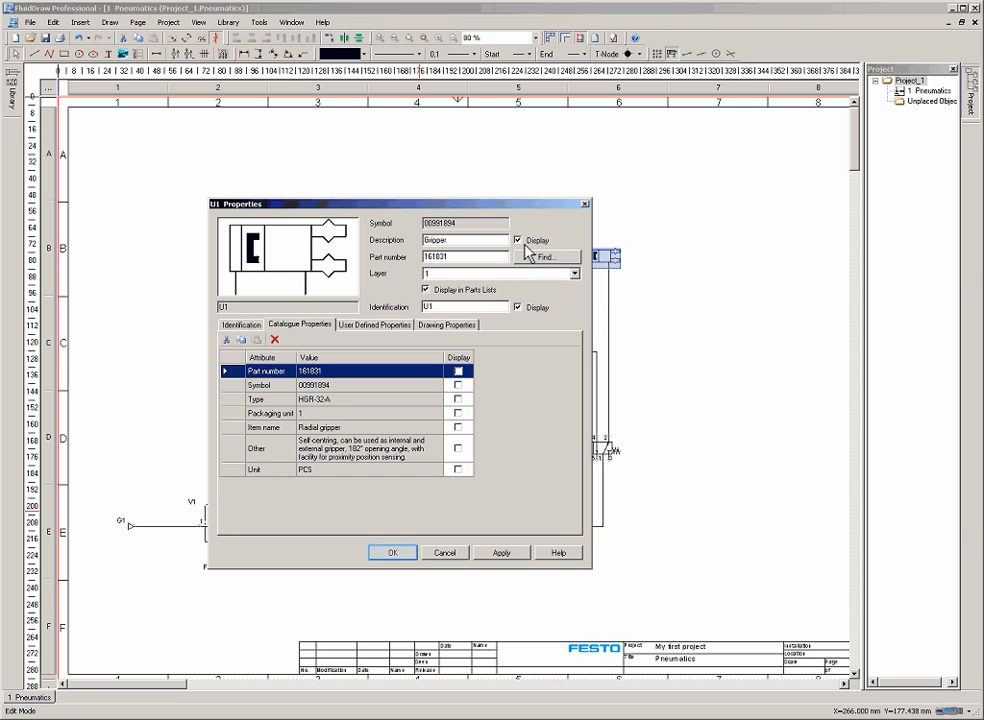
pyautogui.press('Return')
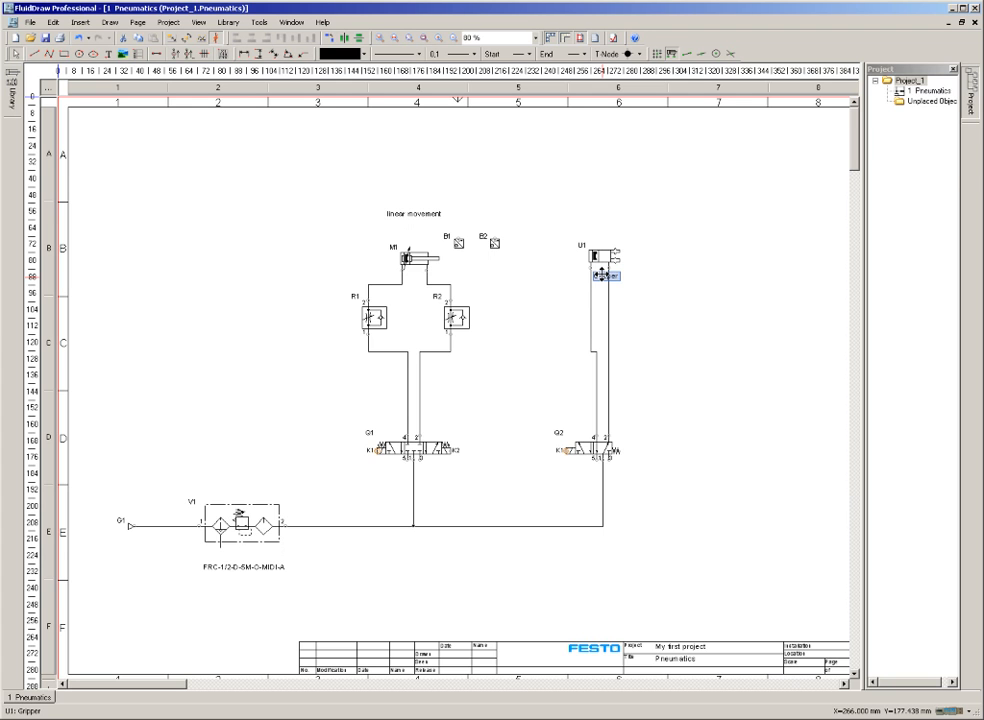
pyautogui.moveTo(601, 275); pyautogui.dragTo(601, 219)
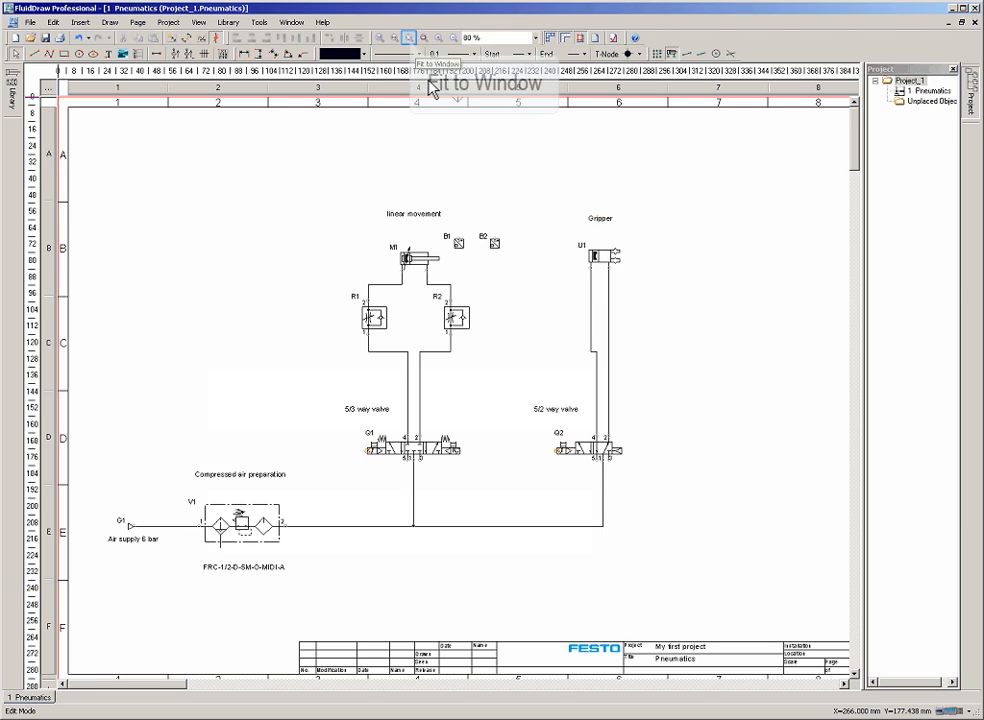
# Step: For proximity switch B2, search the product catalogue for part number 543872 without restricting the results to parts matching the symbol
pyautogui.click(410, 40)
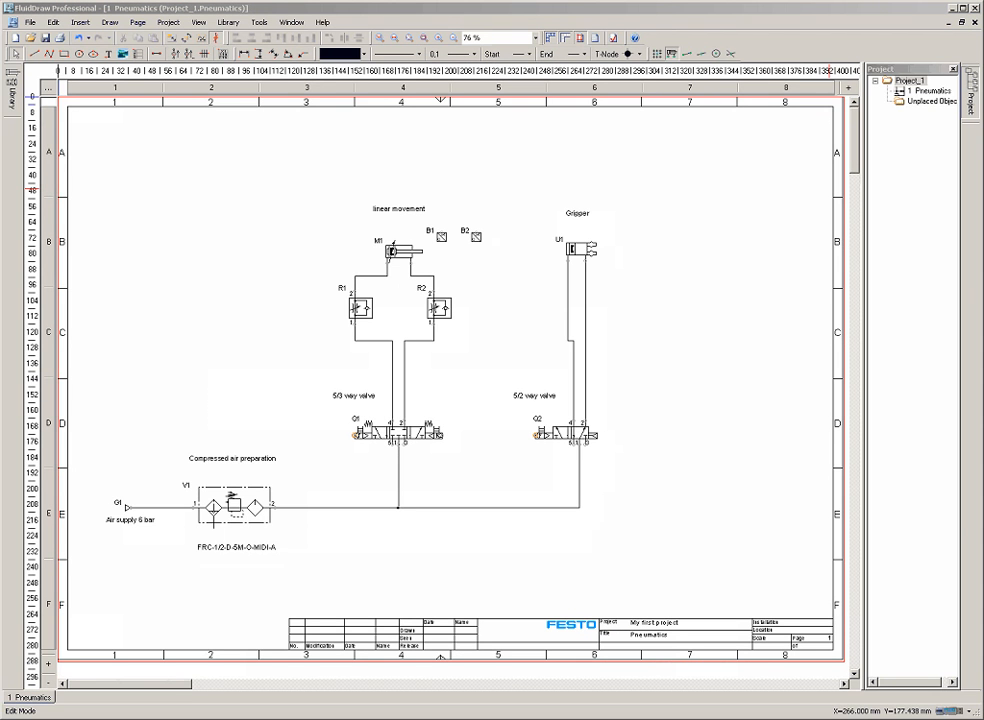
pyautogui.click(476, 237)
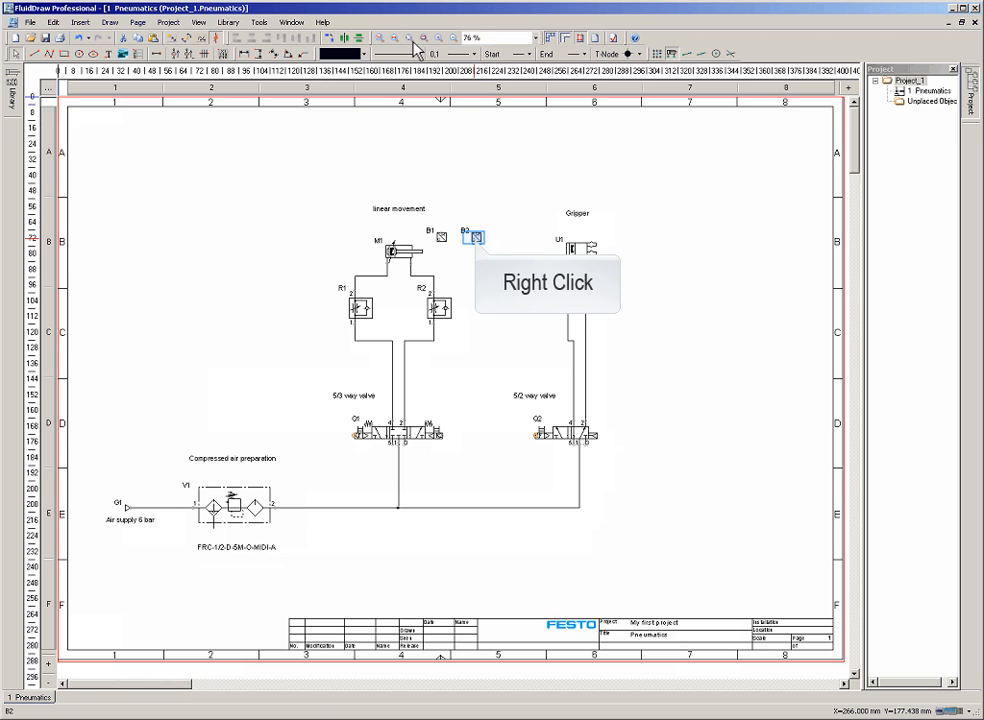
pyautogui.rightClick(476, 239)
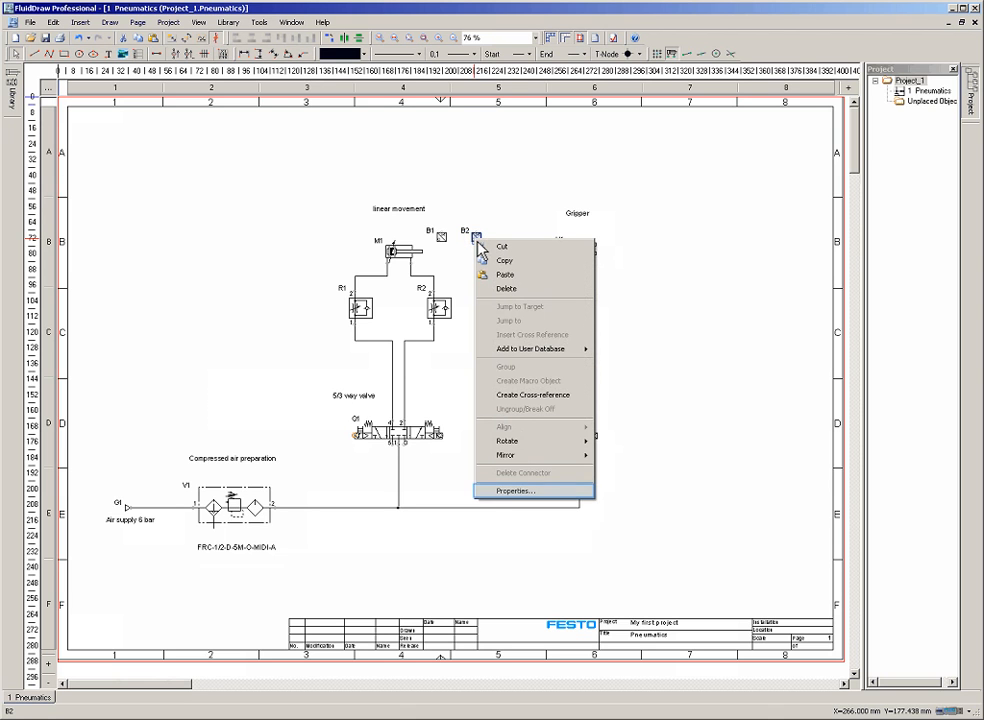
pyautogui.click(510, 490)
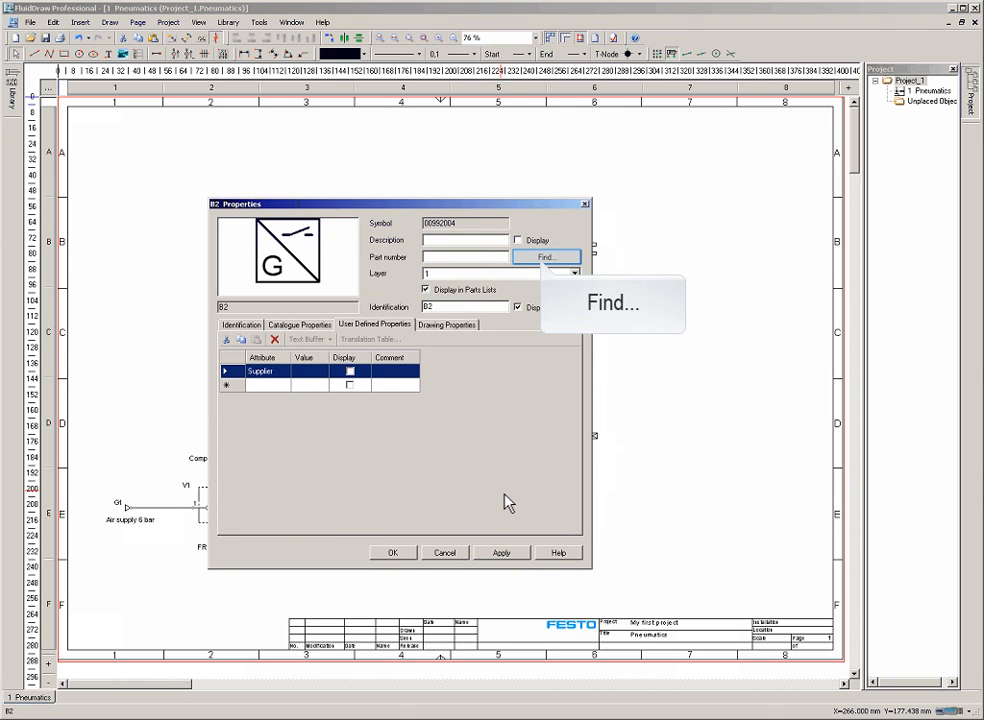
pyautogui.click(545, 258)
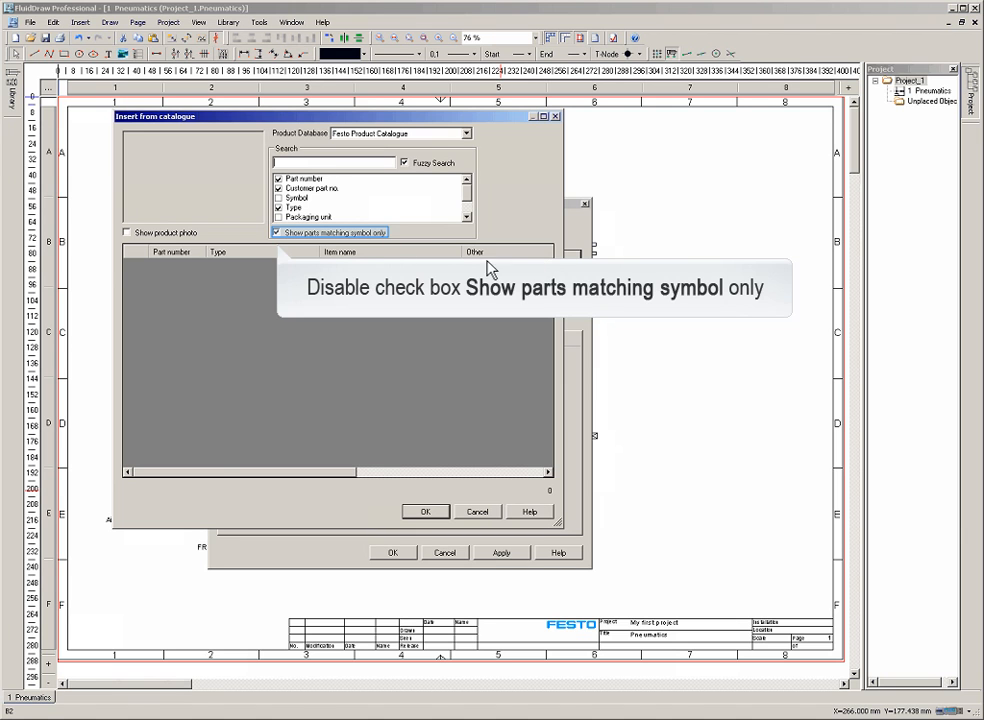
pyautogui.click(277, 232)
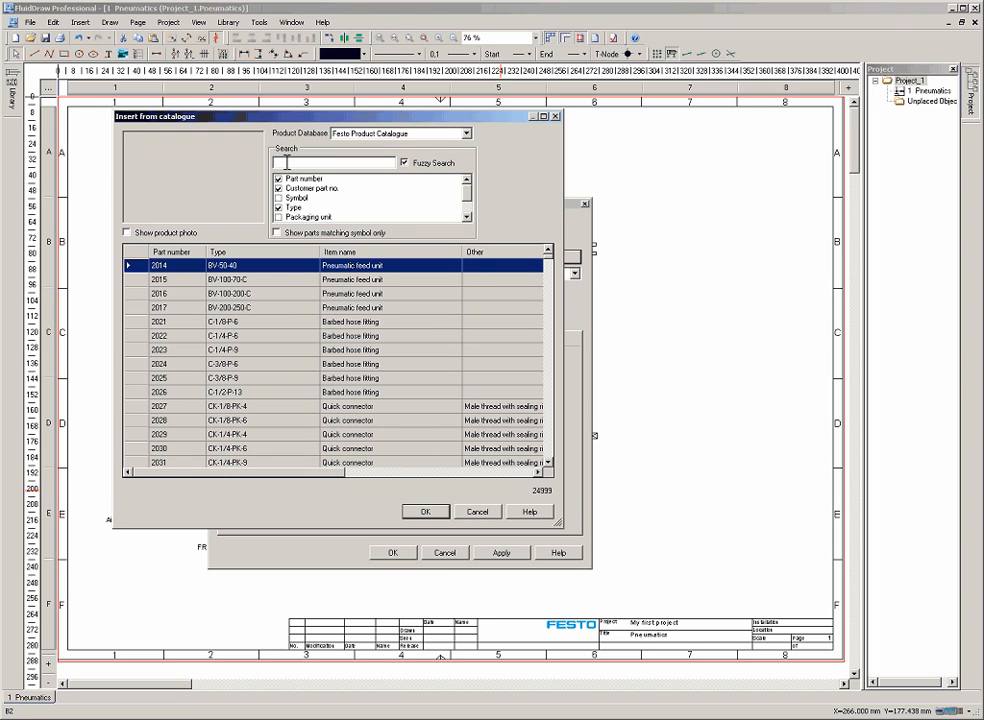
pyautogui.click(287, 162)
pyautogui.write('5438')
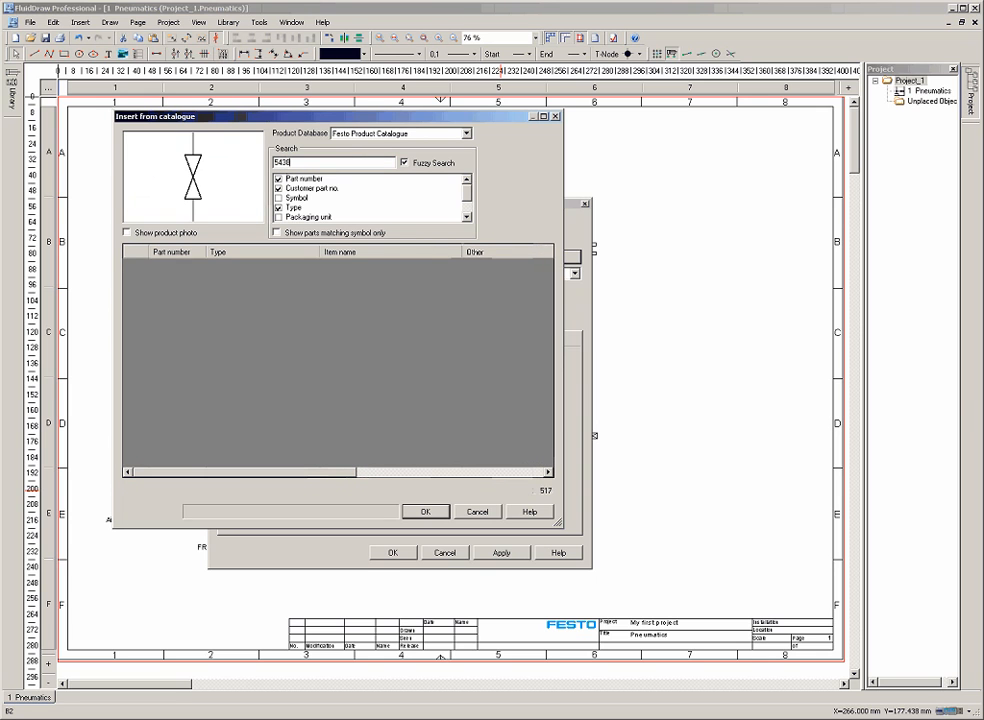
pyautogui.write('72')
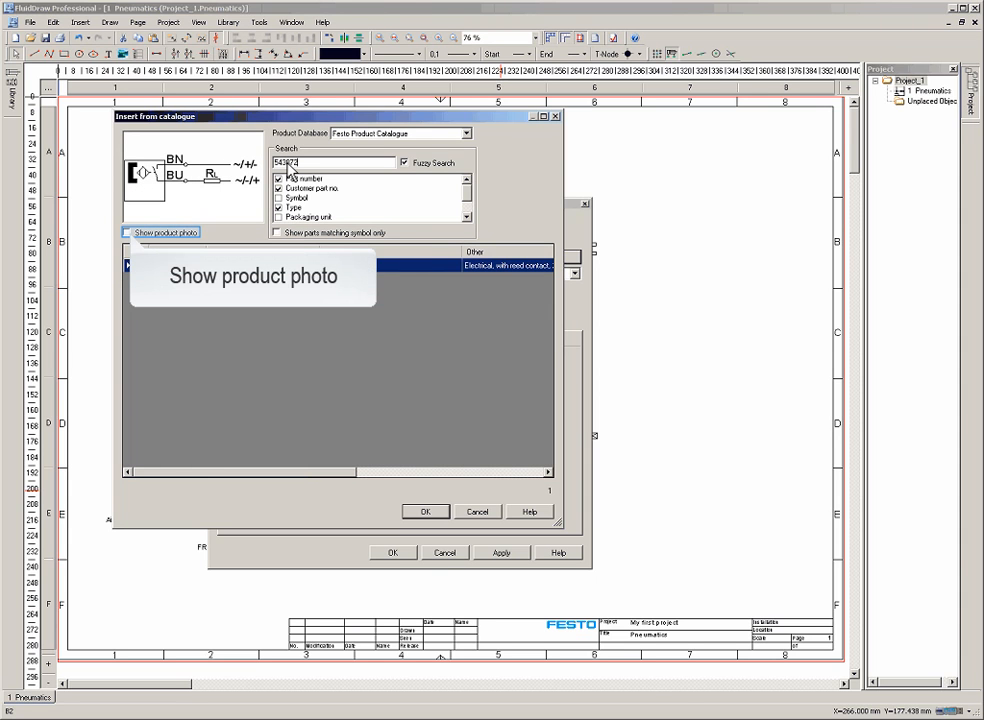
# Step: Examine the product photo and the data sheet of proximity sensor SME-8M-ZS-24V-K-2,5-OE
pyautogui.click(127, 233)
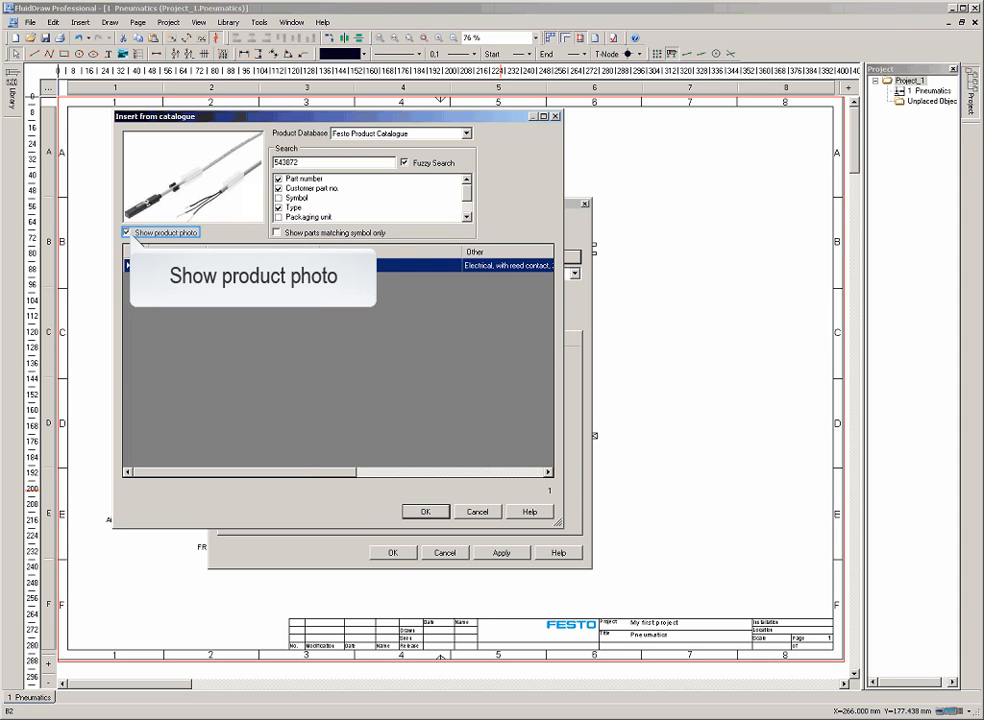
pyautogui.click(127, 233)
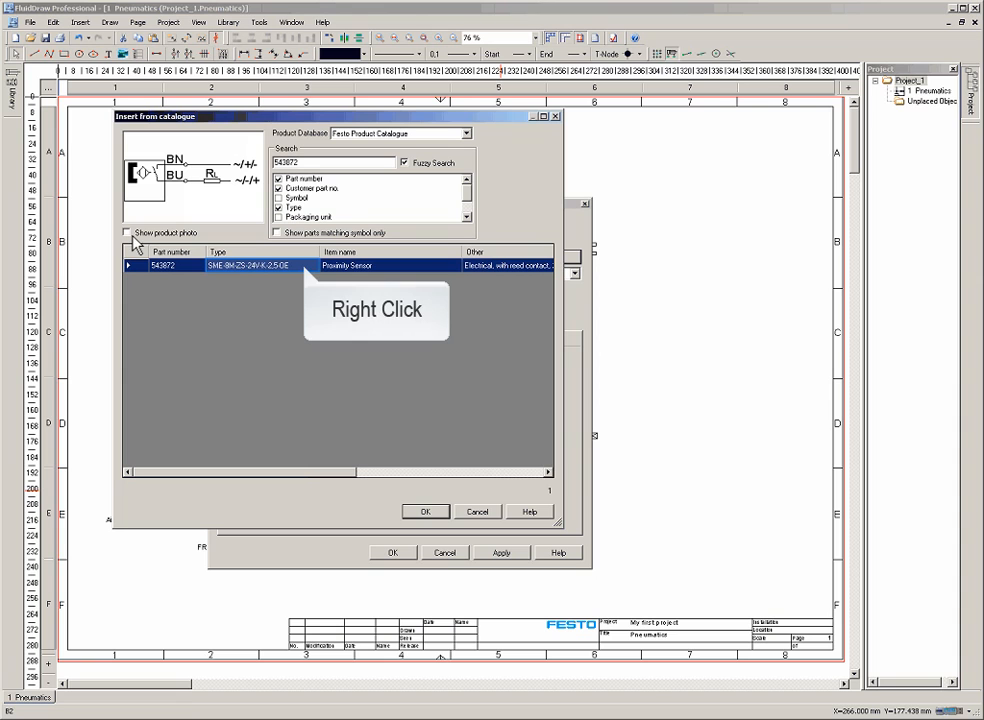
pyautogui.rightClick(309, 276)
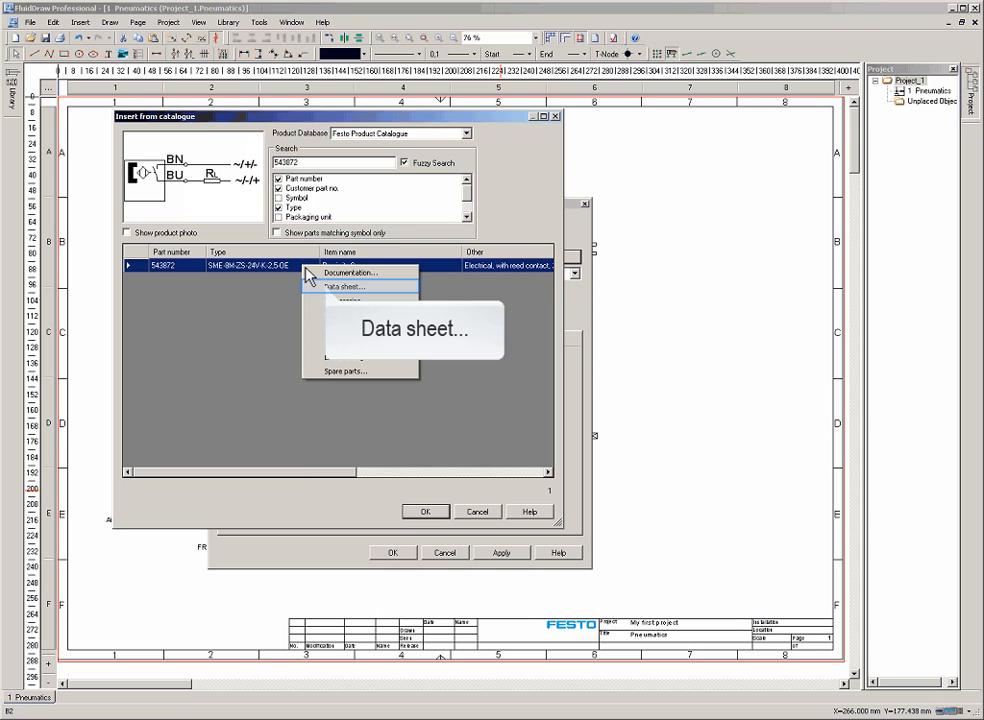
pyautogui.click(330, 288)
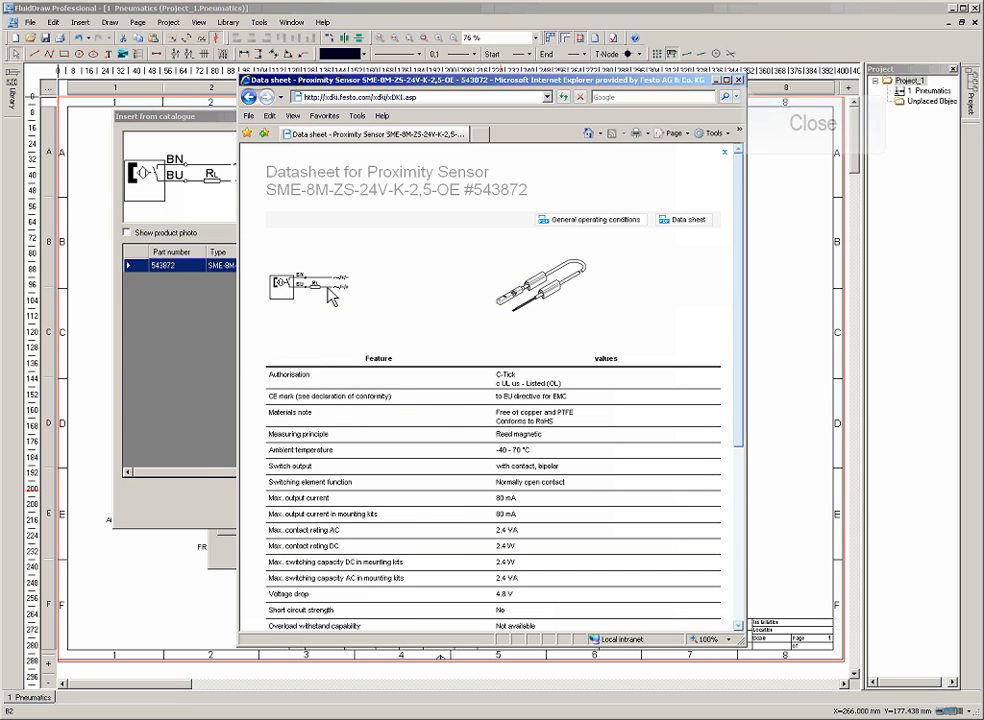
pyautogui.click(738, 80)
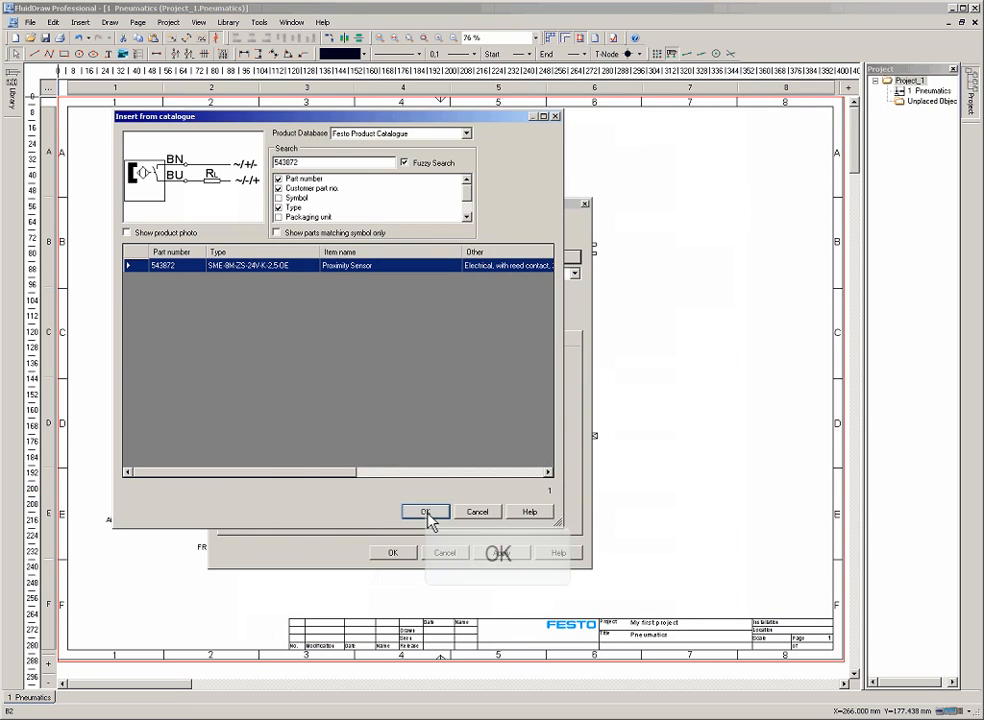
# Step: Assign proximity sensor 543872 to B2 and give it the description "Piston rod moved-out" without displaying it
pyautogui.click(426, 513)
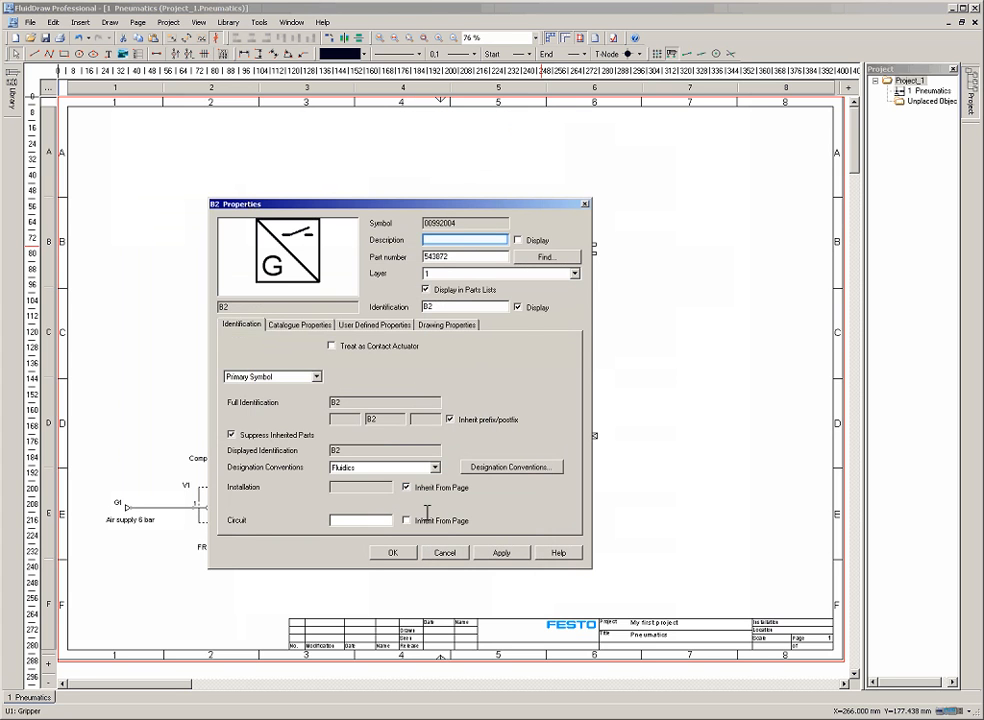
pyautogui.write('Piston rod moved-out')
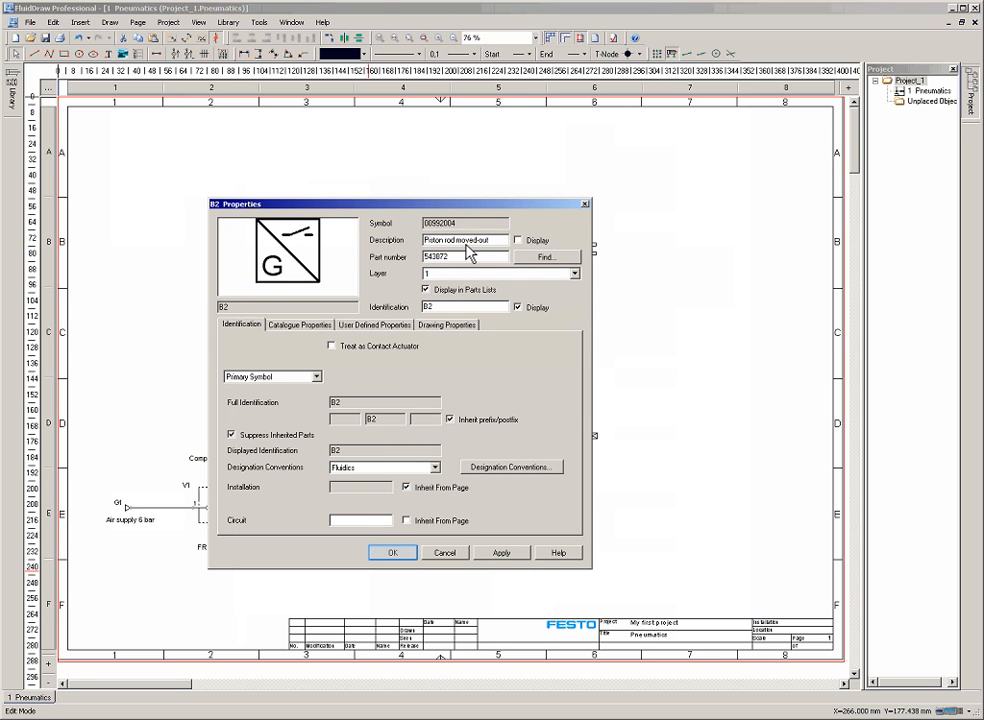
pyautogui.click(390, 555)
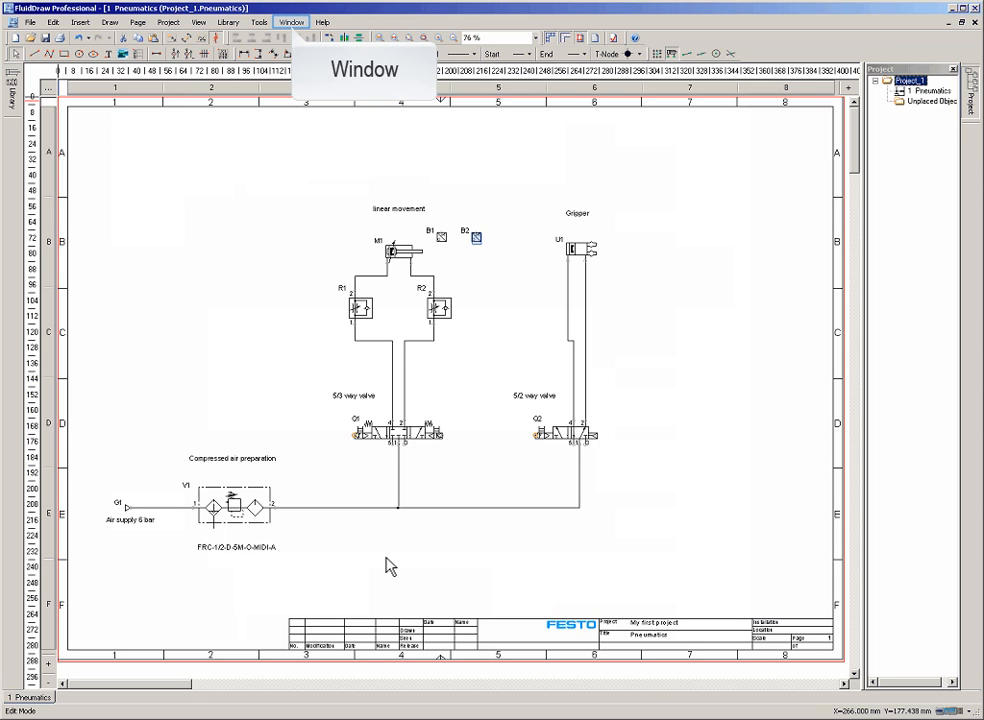
# Step: Open a second window of the Pneumatics page and show it as a parts list
pyautogui.click(292, 22)
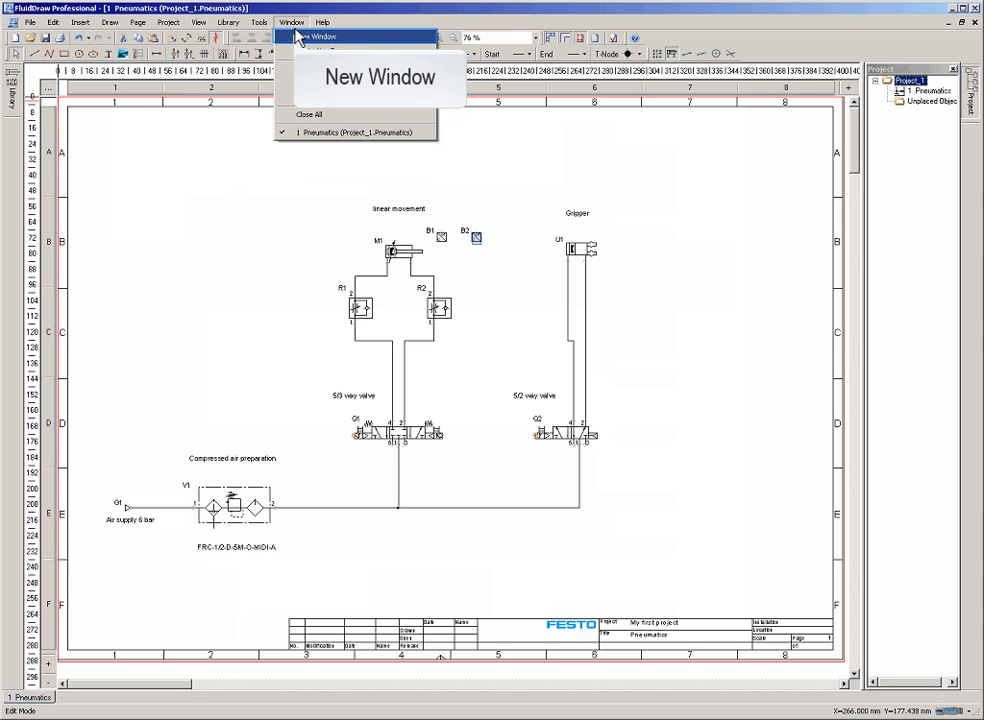
pyautogui.click(298, 37)
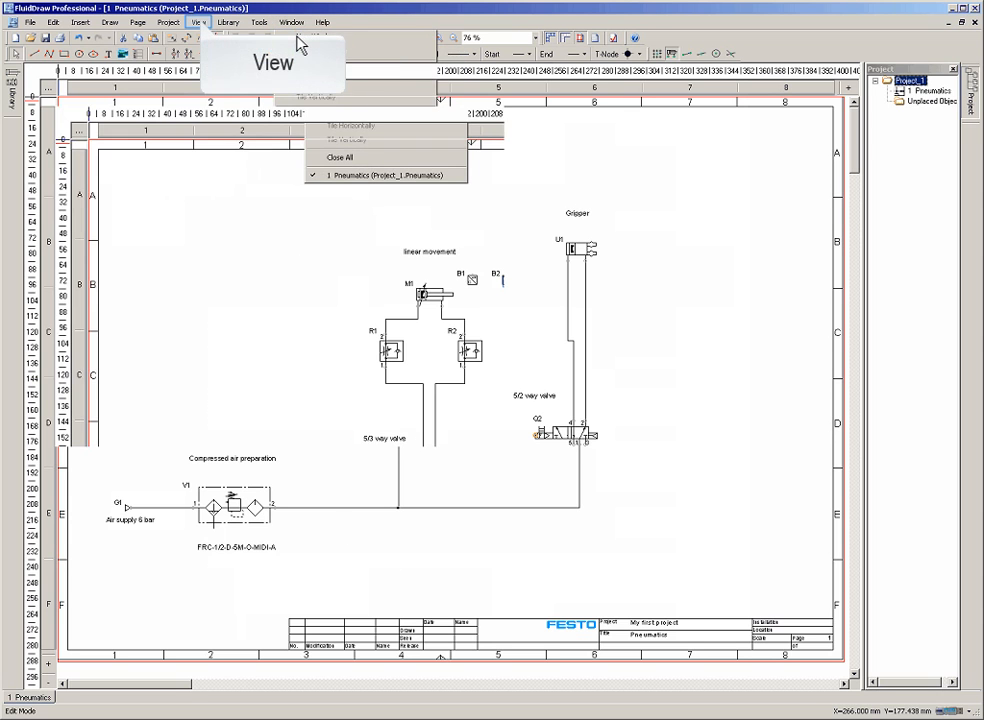
pyautogui.click(200, 22)
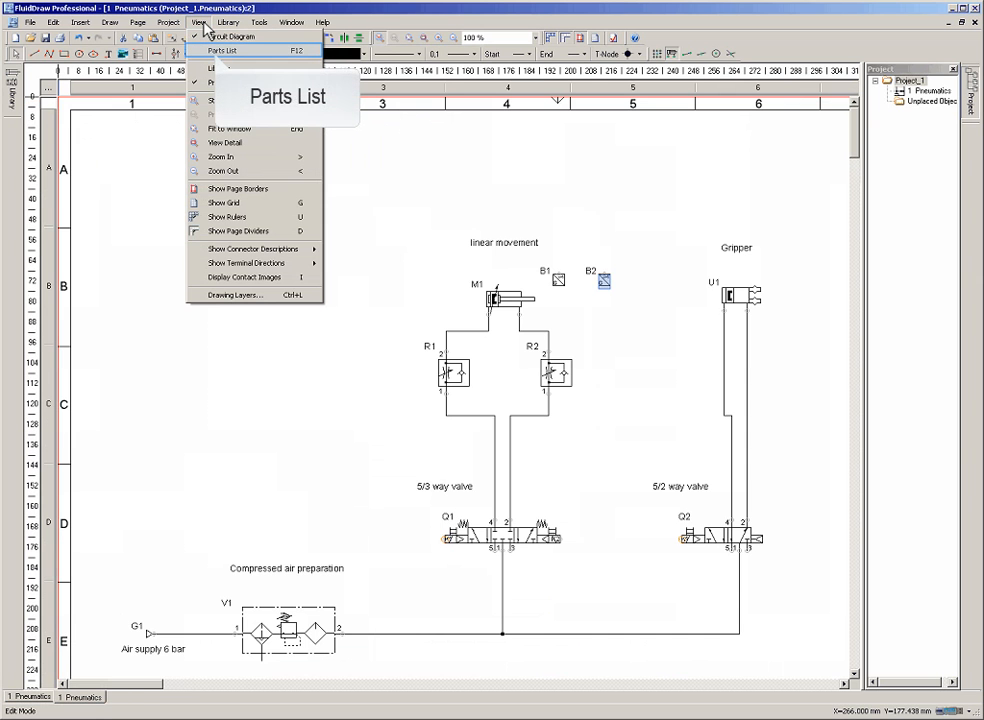
pyautogui.click(222, 50)
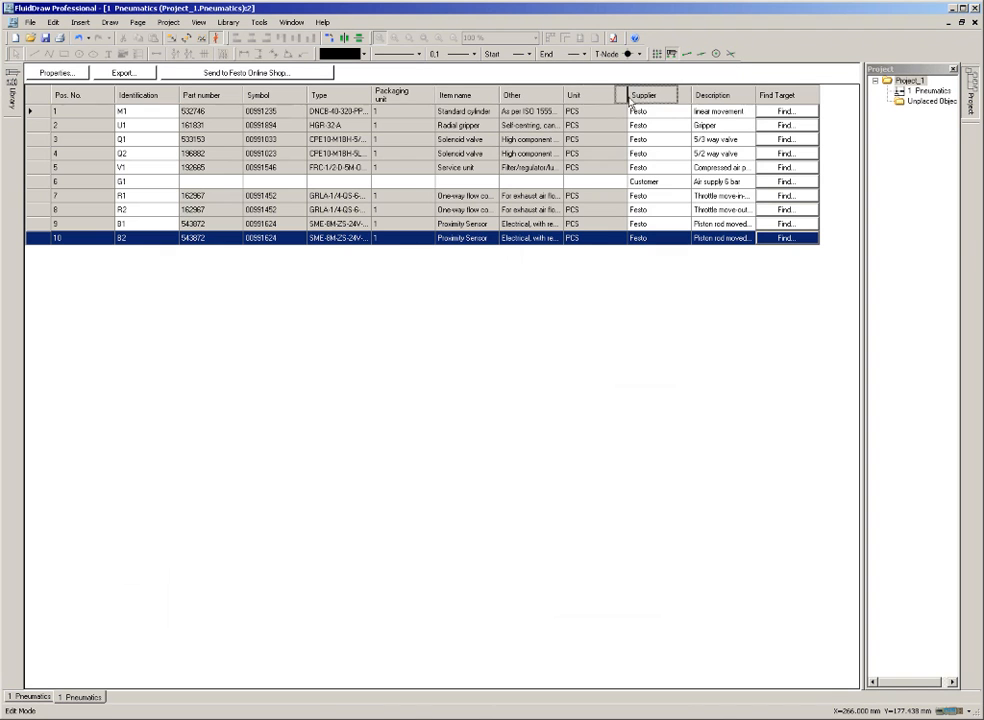
# Step: Reorder the parts list columns so Description and Item name follow Identification and Symbol comes directly before Supplier
pyautogui.moveTo(415, 100); pyautogui.dragTo(190, 96)
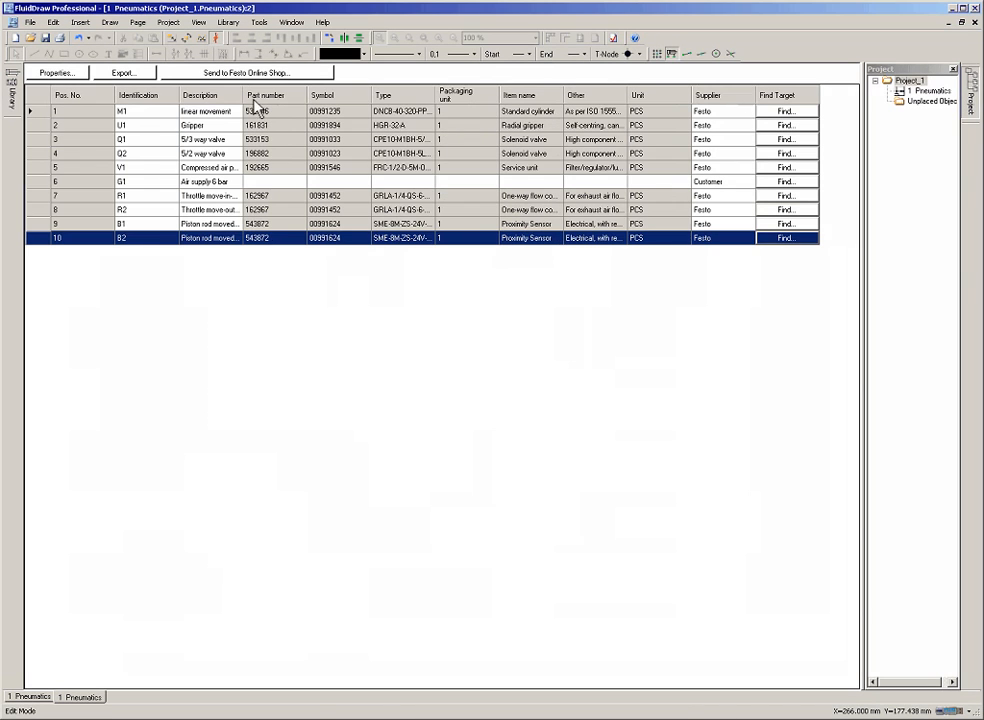
pyautogui.moveTo(338, 100); pyautogui.dragTo(690, 96)
pyautogui.moveTo(479, 97); pyautogui.dragTo(268, 103)
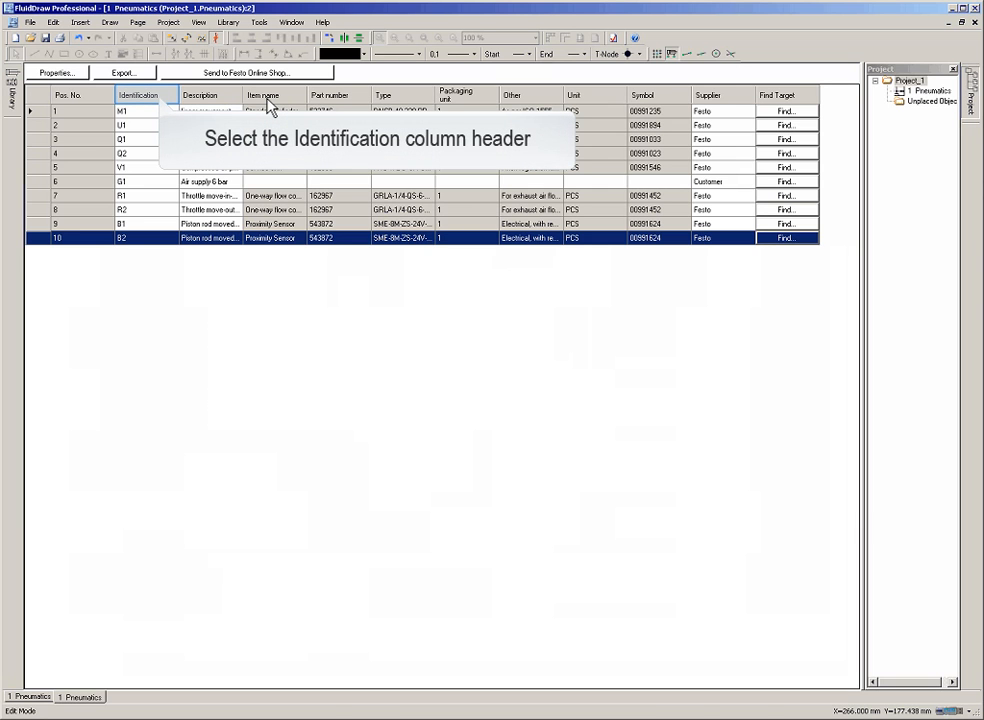
# Step: Sort the parts list by Identification, trying descending order before restoring ascending order
pyautogui.click(163, 100)
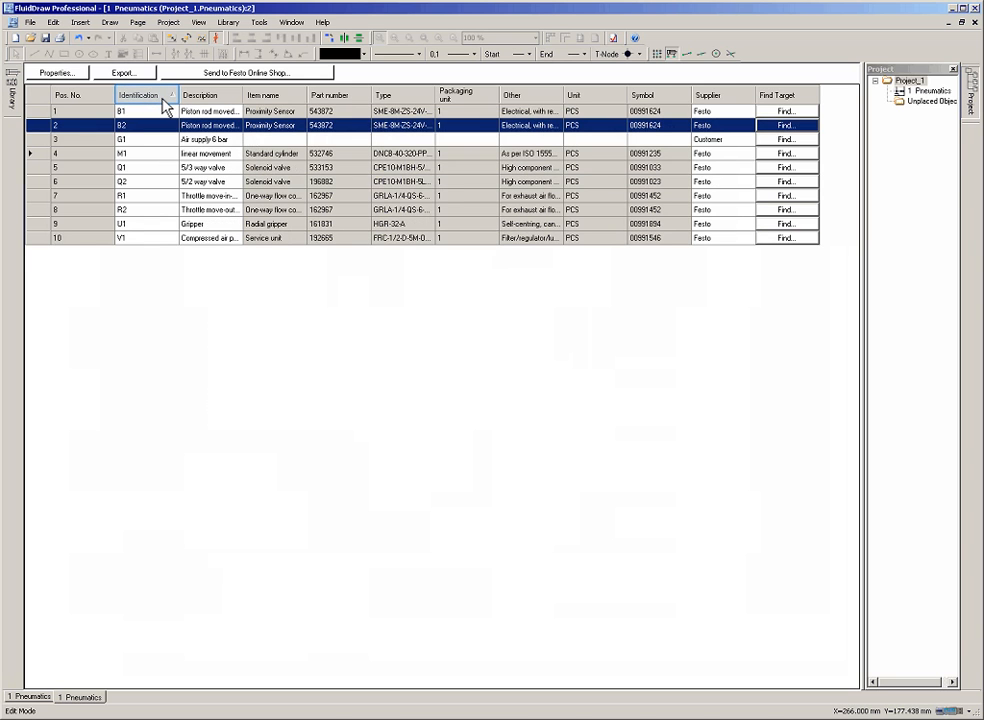
pyautogui.click(163, 100)
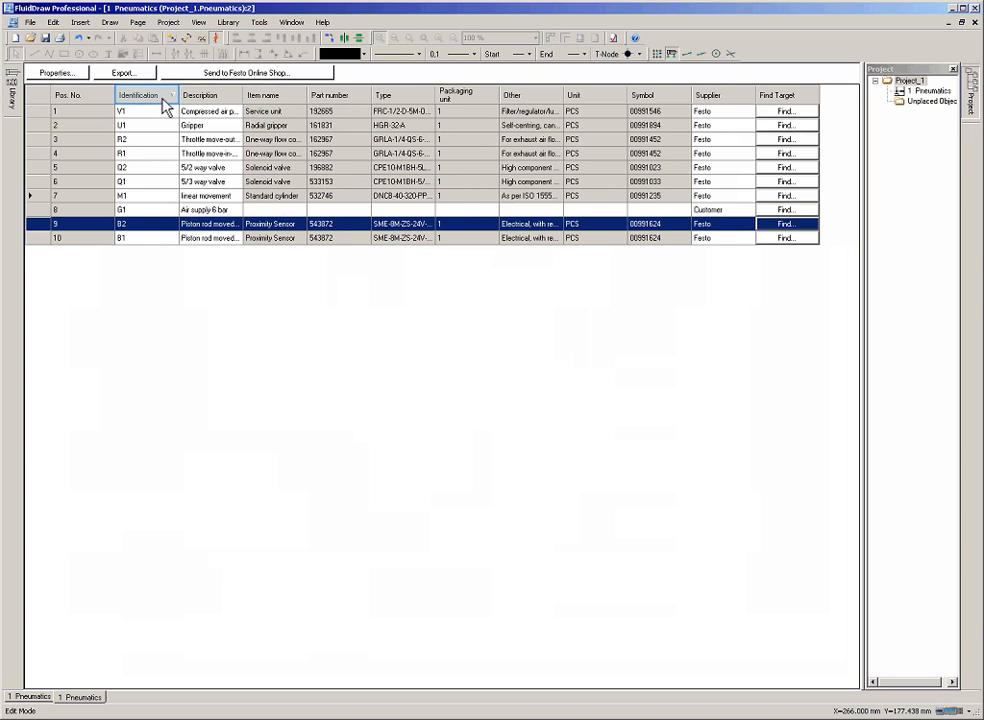
pyautogui.click(163, 100)
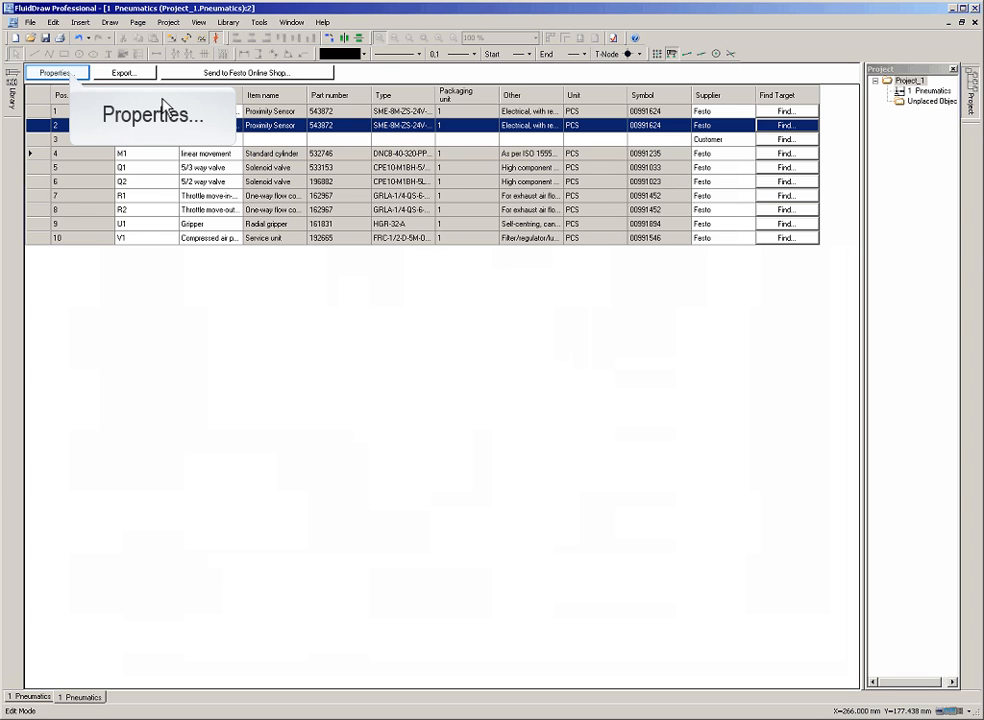
# Step: Make the list an accumulated parts list with selected attributes only, leaving out Packaging unit, Other, Unit, Symbol and Quantity
pyautogui.click(72, 77)
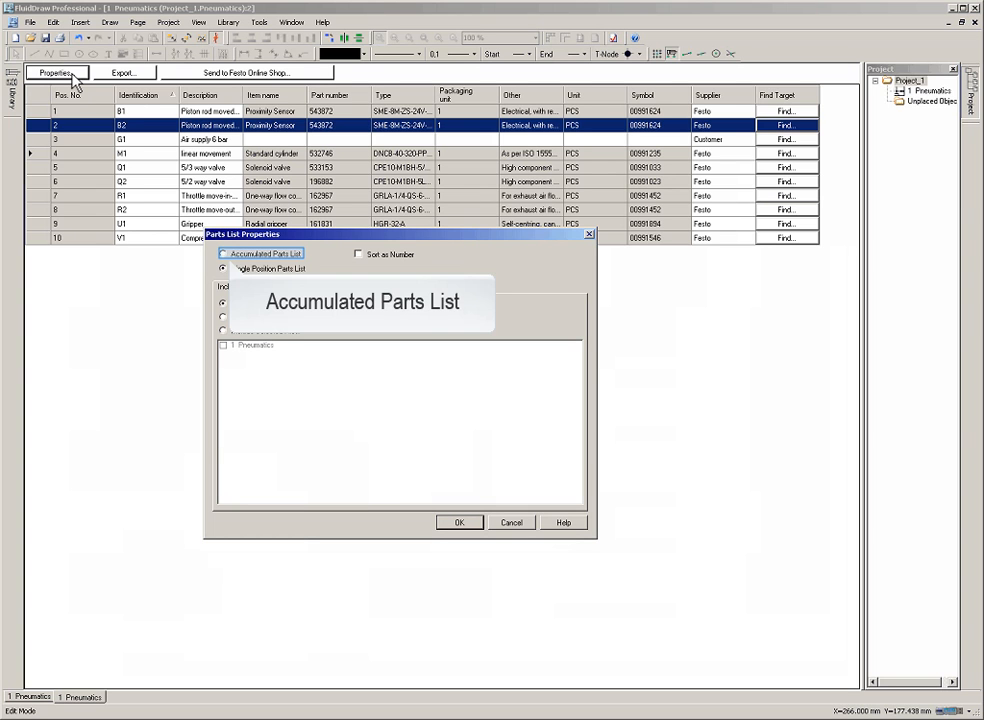
pyautogui.click(225, 256)
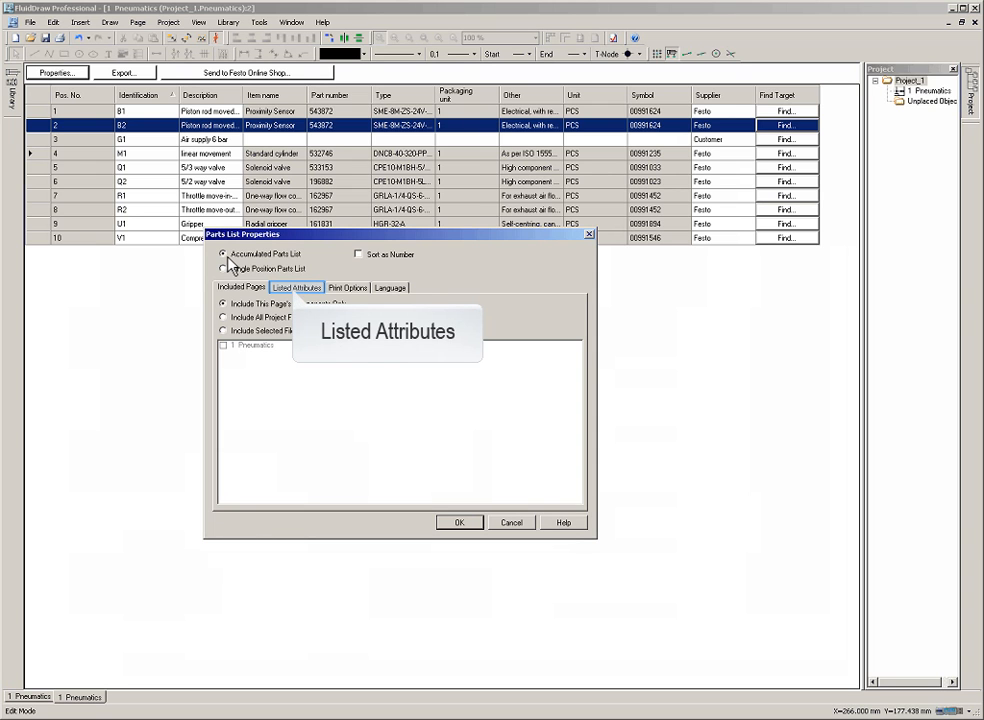
pyautogui.click(296, 289)
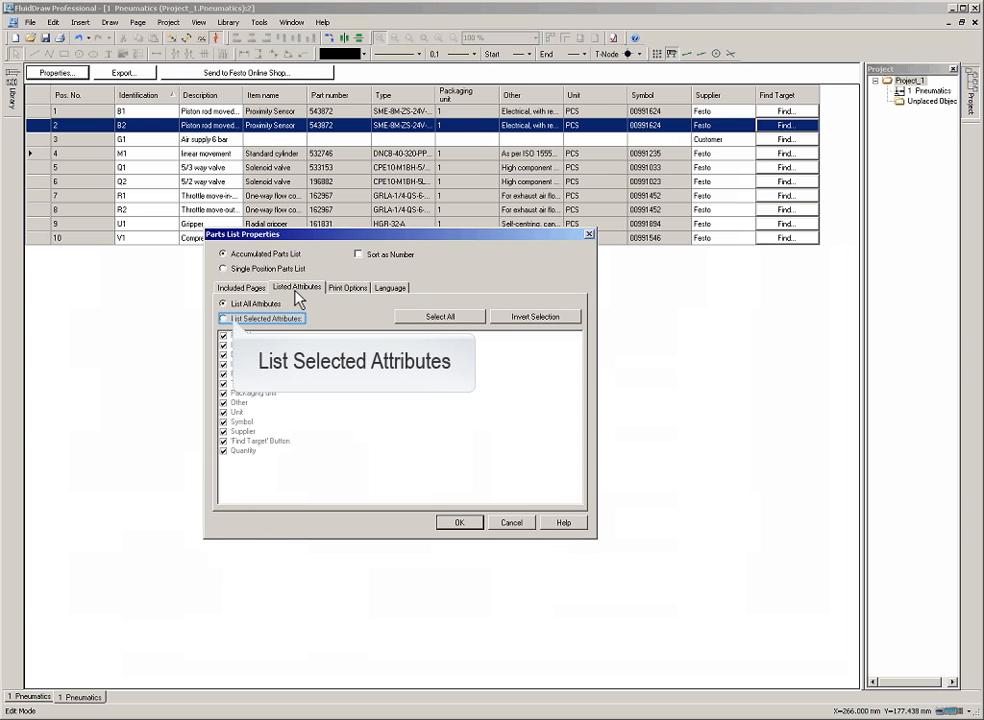
pyautogui.click(230, 319)
pyautogui.click(223, 421)
pyautogui.click(223, 412)
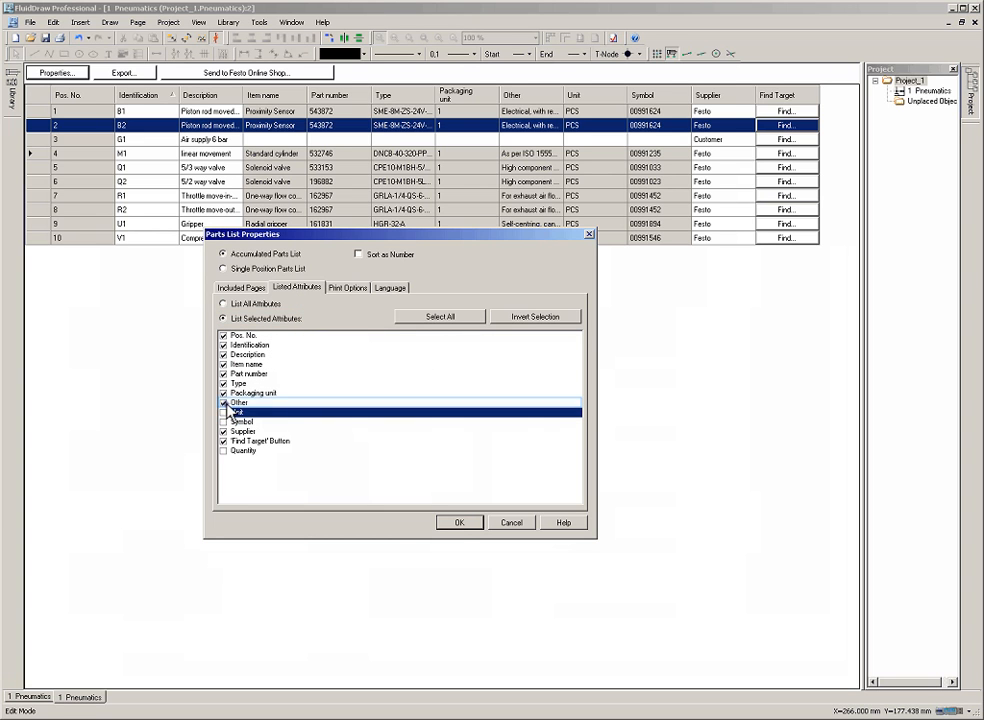
pyautogui.click(223, 402)
pyautogui.click(223, 393)
pyautogui.click(460, 525)
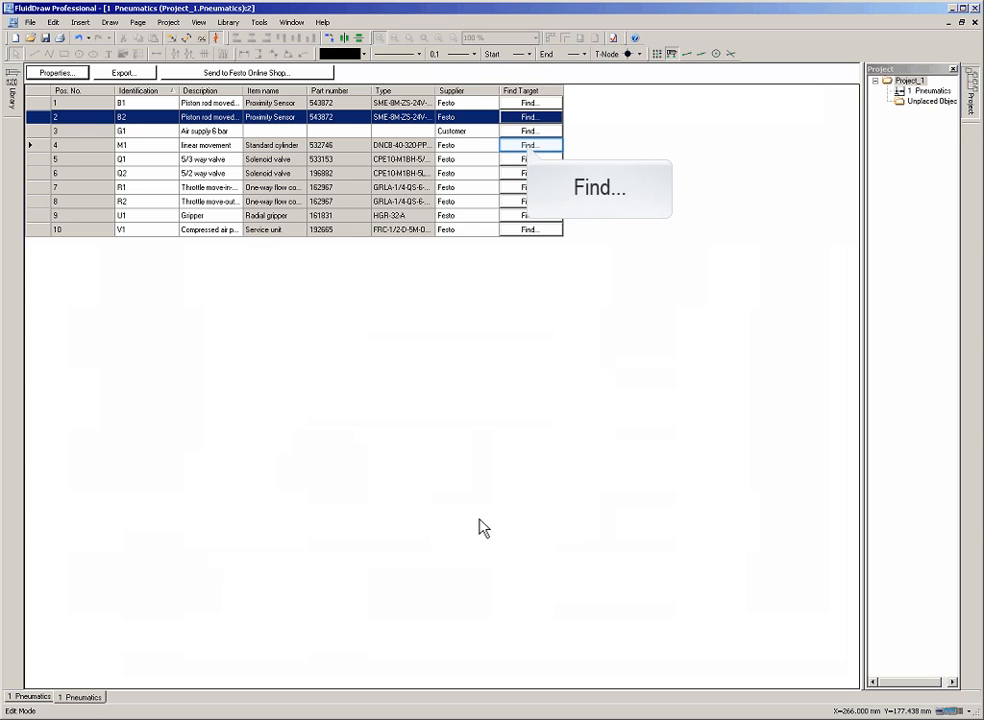
# Step: Locate cylinder M1 in the circuit from its parts list entry and tile the circuit and parts list windows horizontally
pyautogui.click(531, 147)
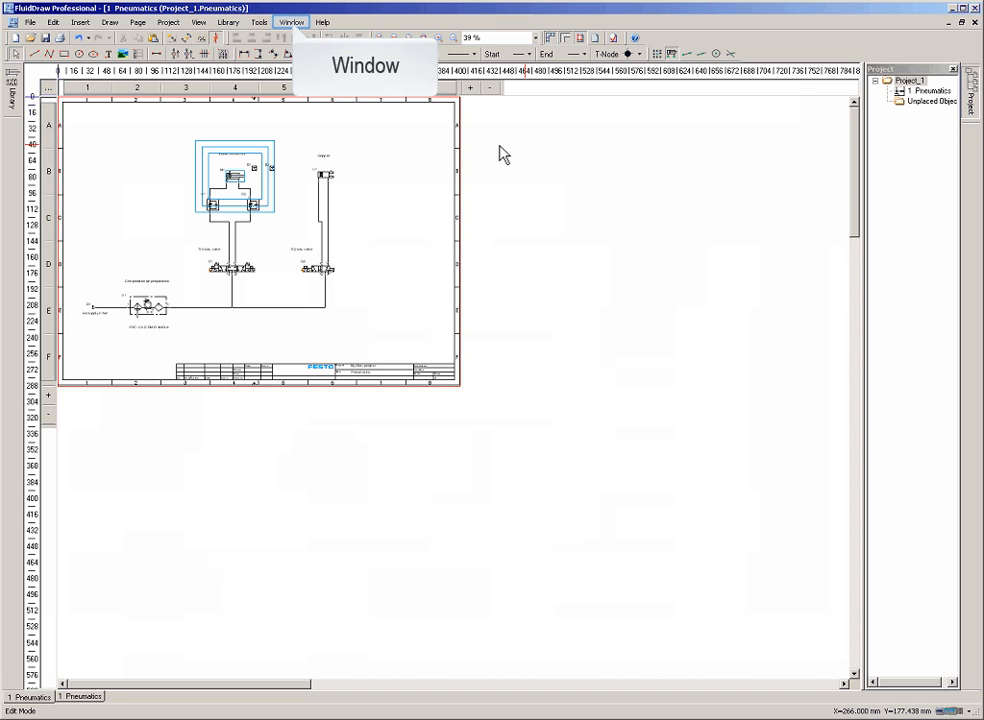
pyautogui.click(293, 24)
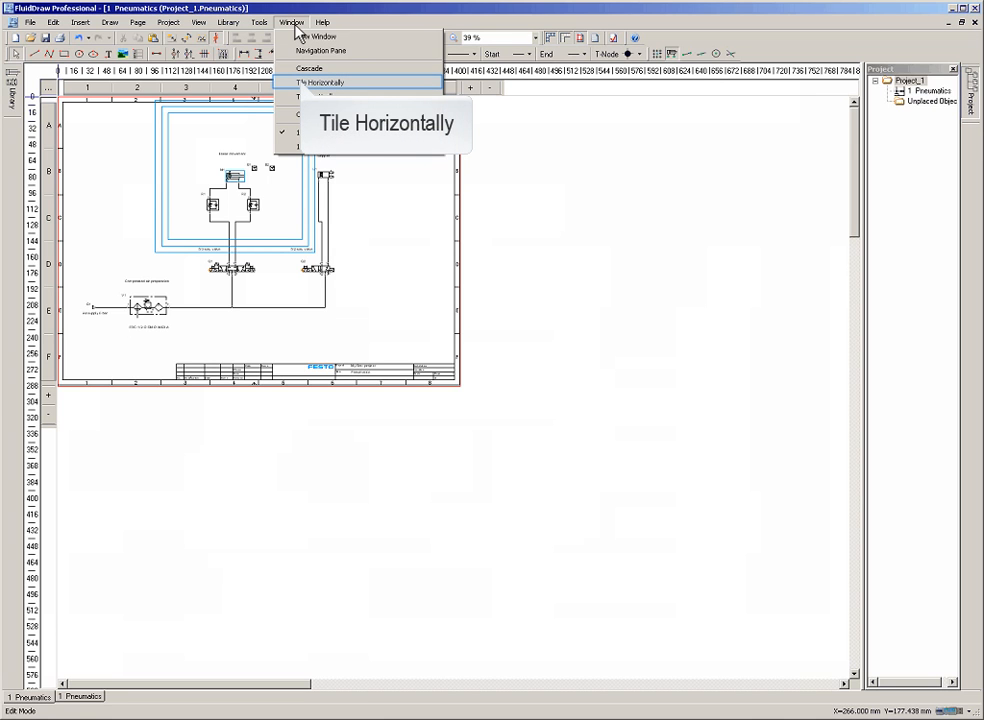
pyautogui.click(301, 83)
# Step: Locate B2 from the parts list and select U1, R1, R2, Q1, Q2 and V1 in the circuit to check their list entries
pyautogui.click(540, 445)
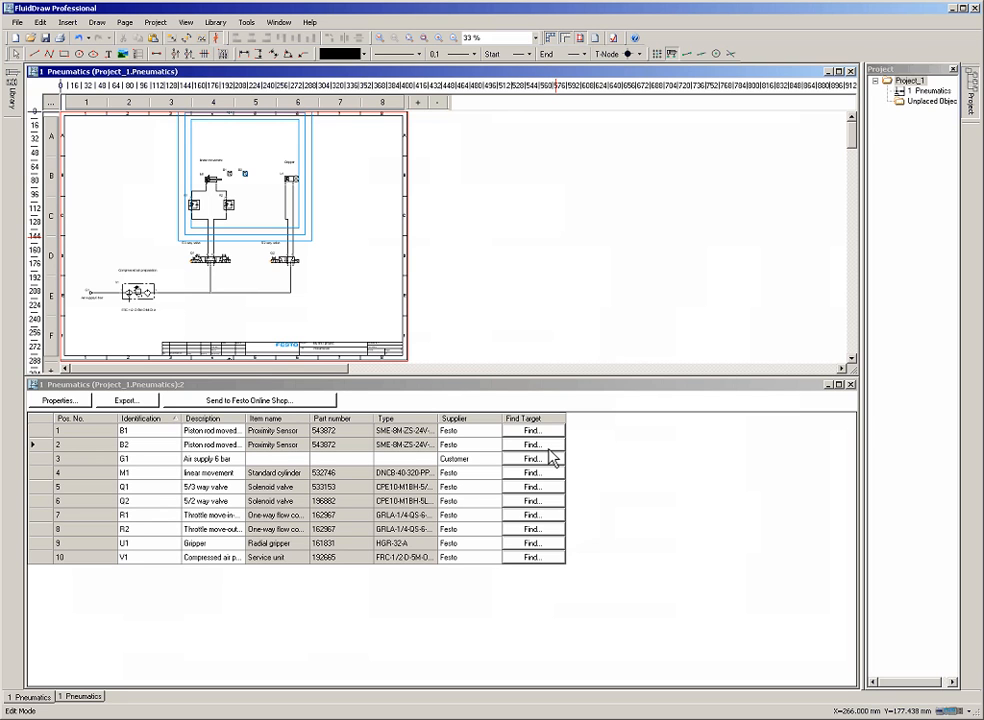
pyautogui.click(549, 450)
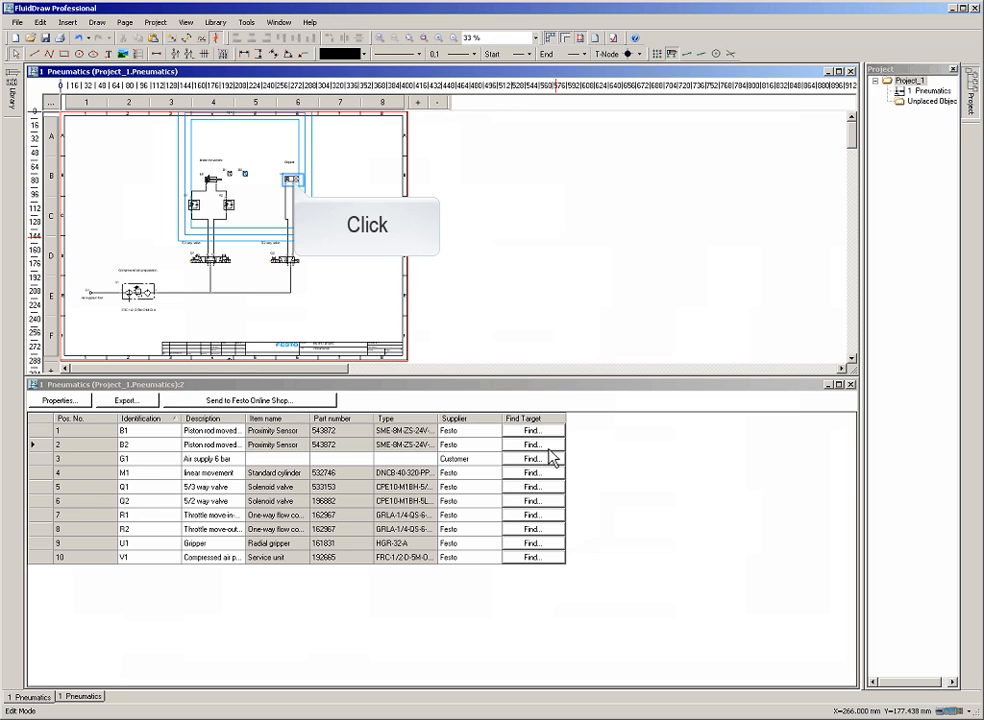
pyautogui.click(291, 180)
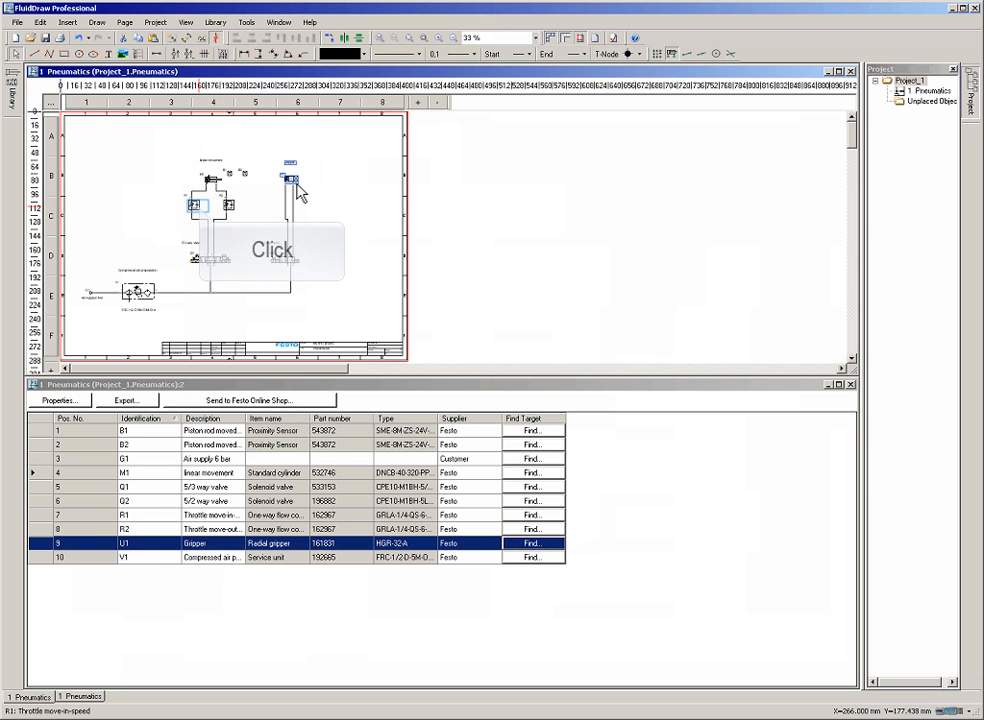
pyautogui.click(204, 210)
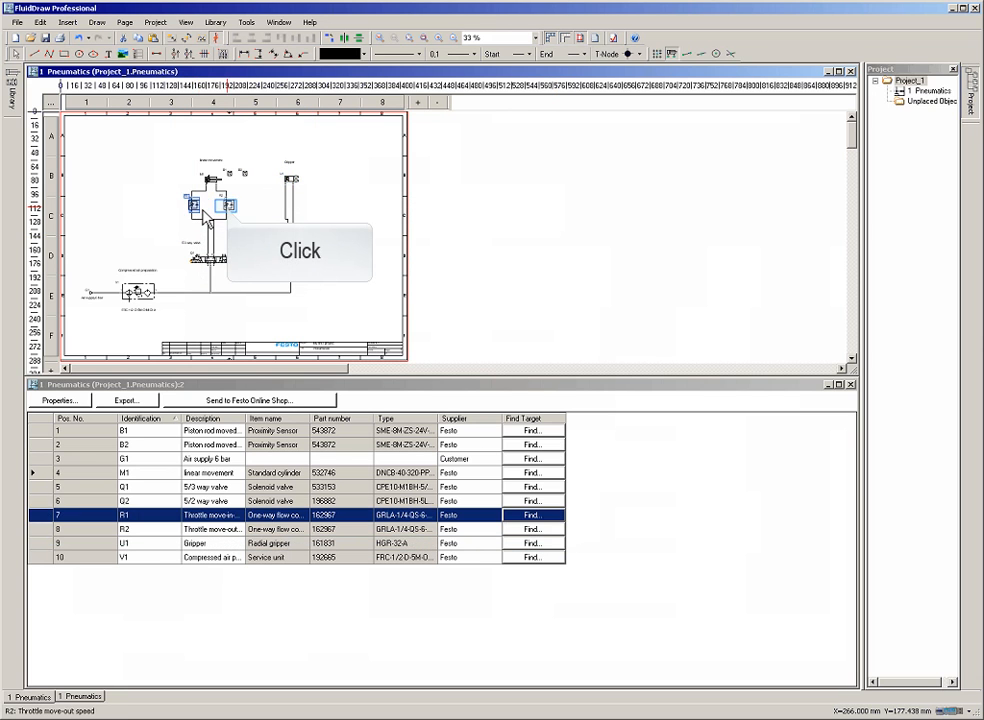
pyautogui.click(221, 263)
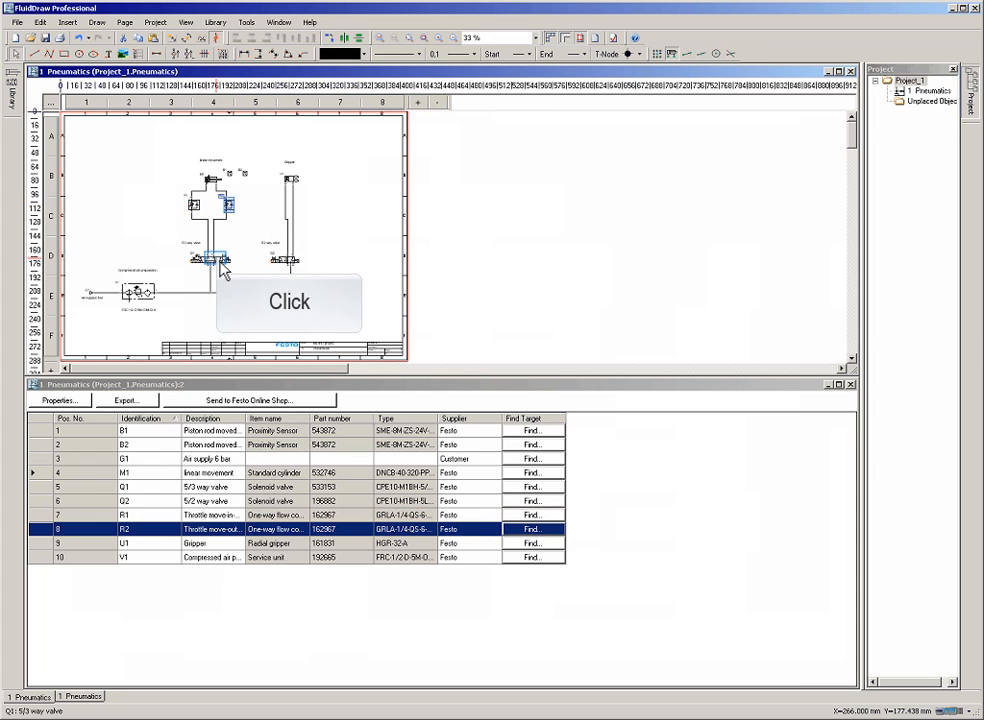
pyautogui.click(222, 268)
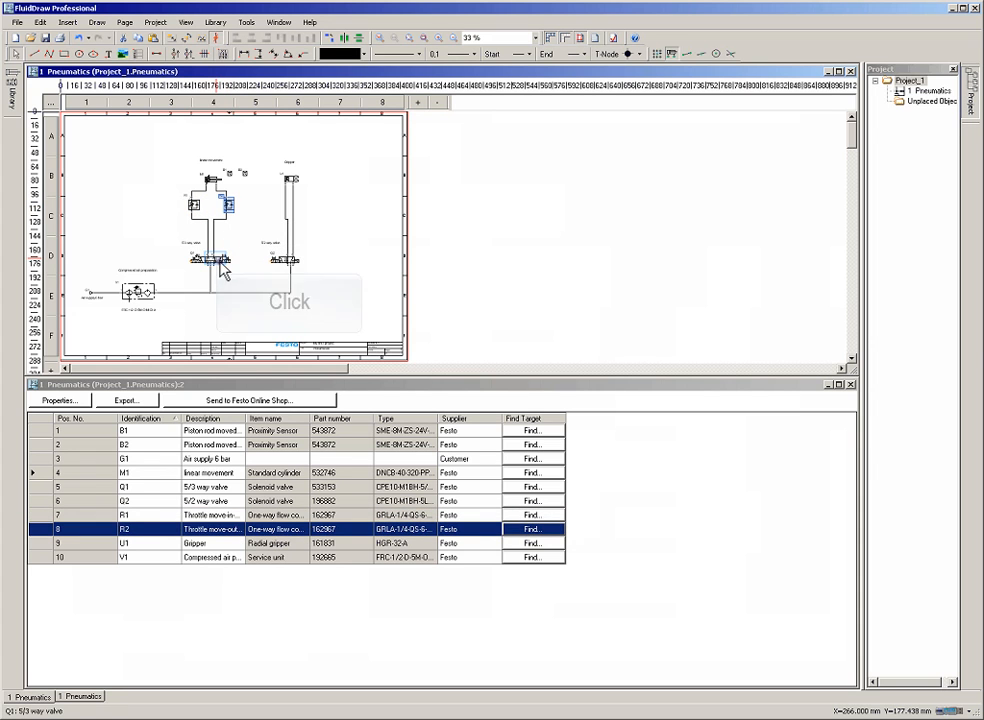
pyautogui.click(287, 262)
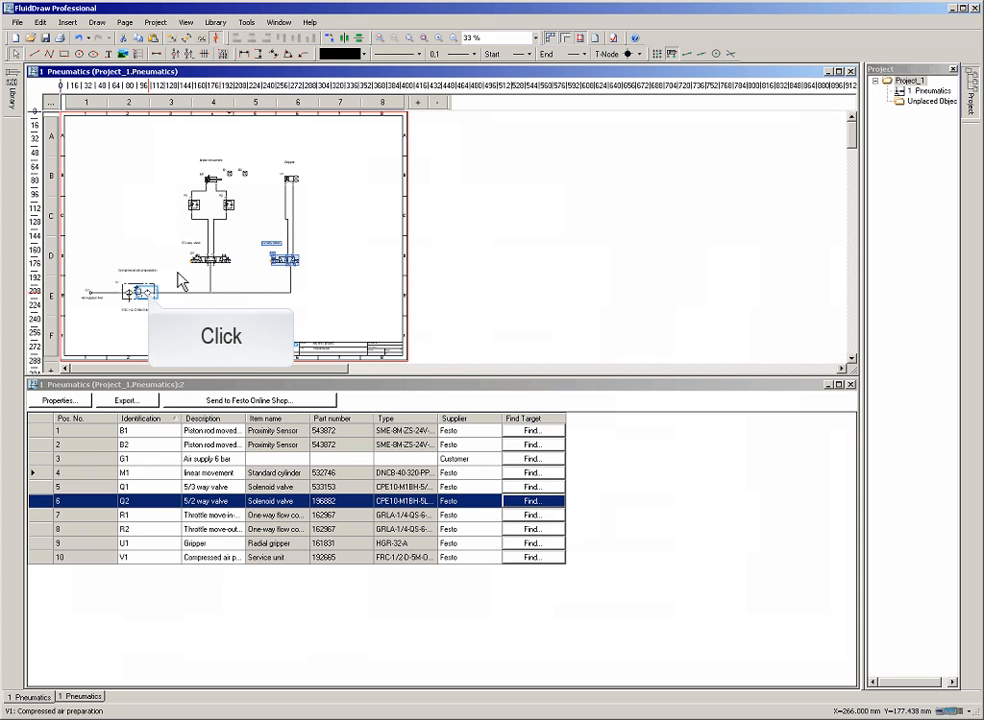
pyautogui.click(140, 291)
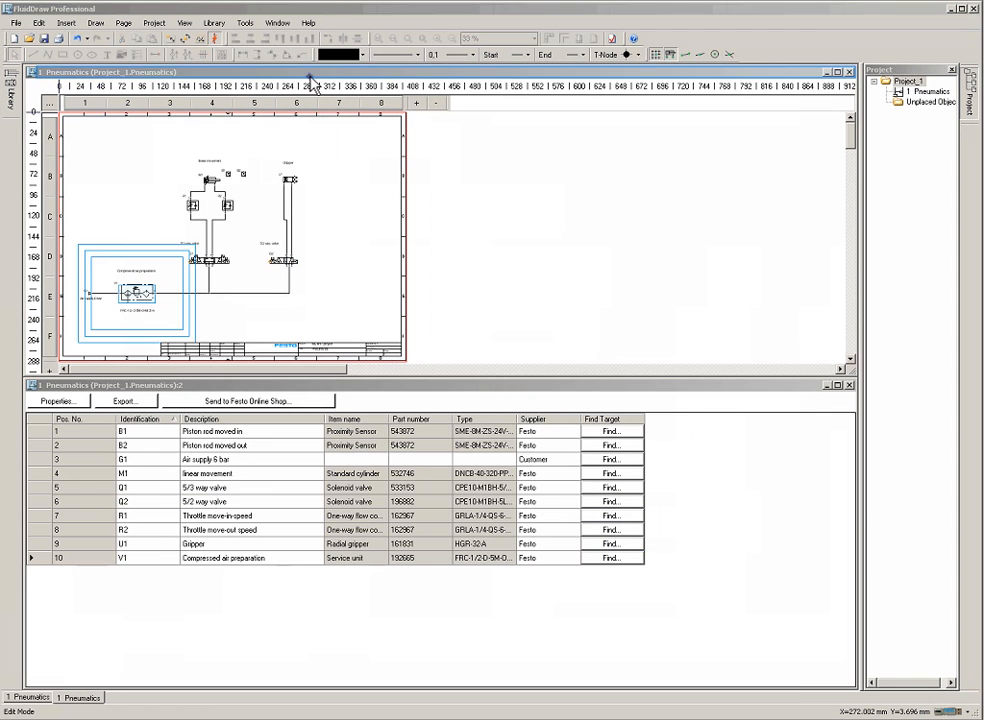
# Step: Change the description of service unit V1 to "Service unit" directly in the parts list
pyautogui.click(424, 39)
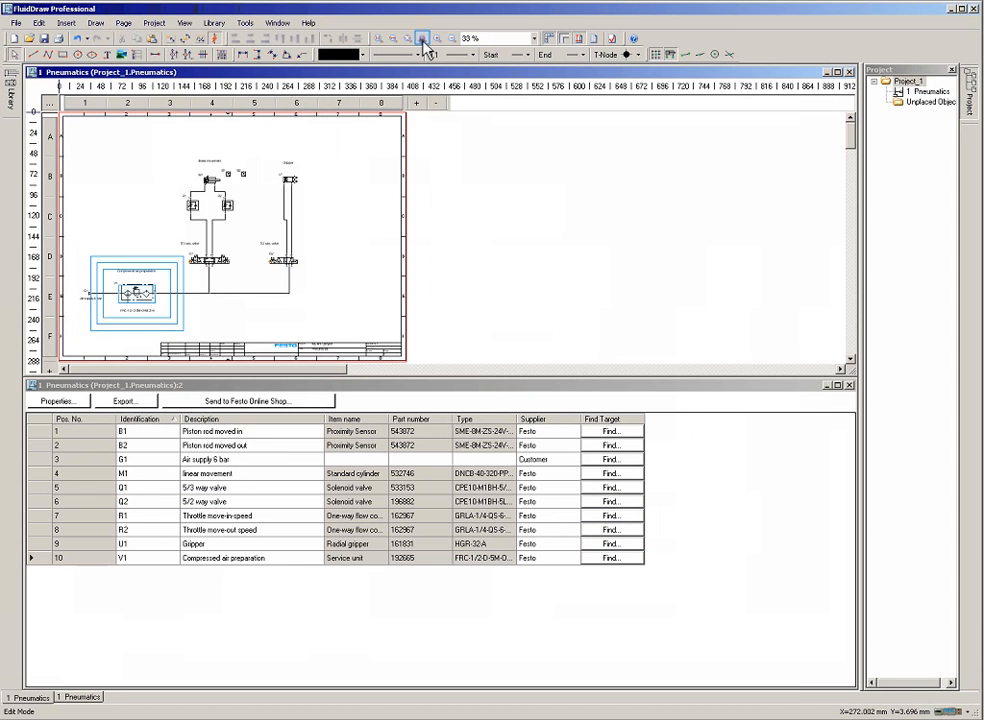
pyautogui.moveTo(76, 254); pyautogui.dragTo(154, 309)
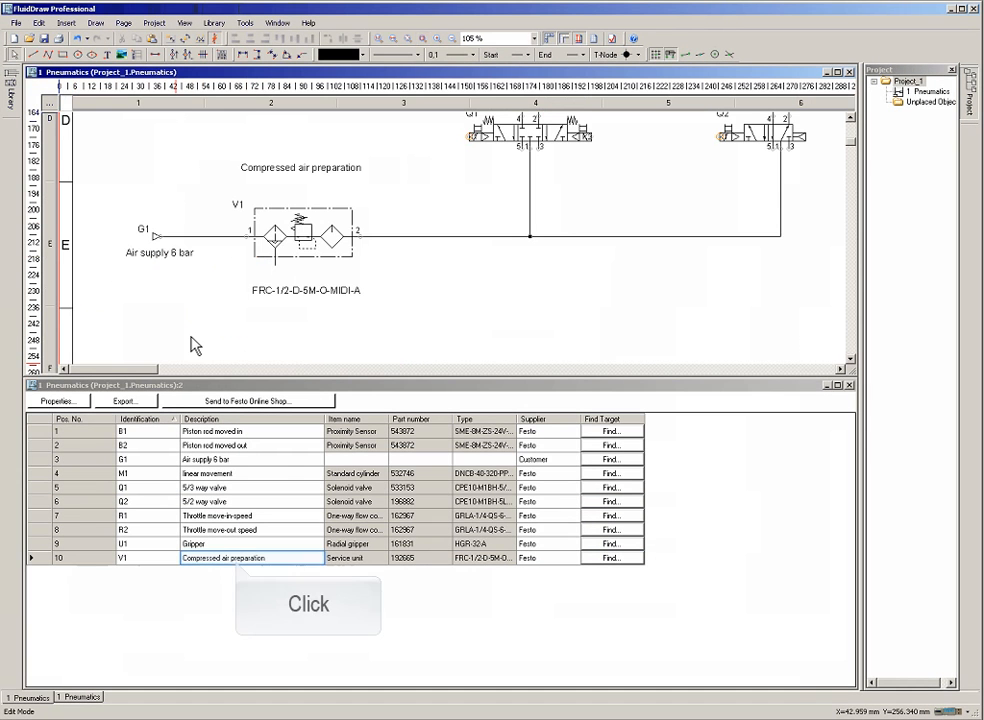
pyautogui.click(239, 564)
pyautogui.click(238, 563)
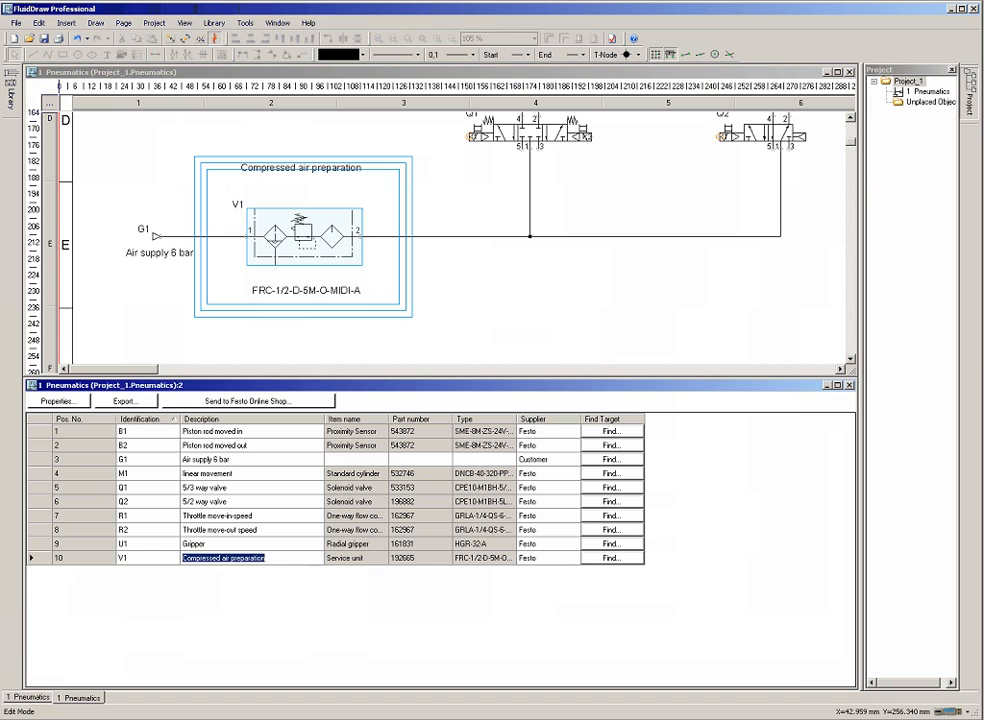
pyautogui.write('Service u')
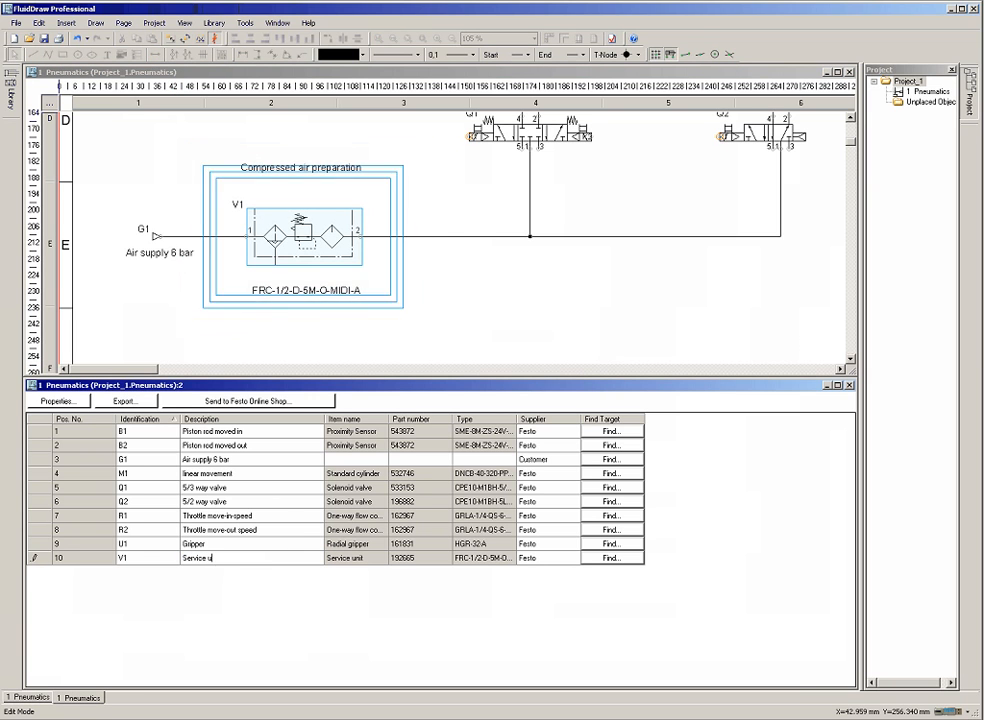
pyautogui.write('nit')
pyautogui.press('Return')
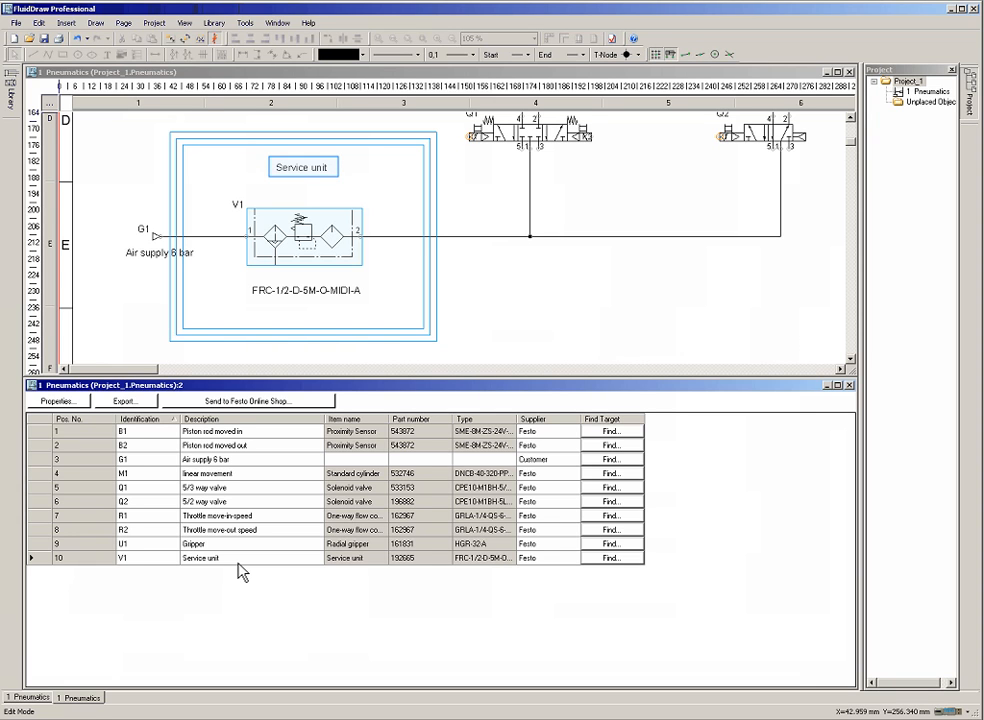
# Step: Change the service unit's identification to V0 directly in the parts list
pyautogui.click(158, 562)
pyautogui.click(142, 560)
pyautogui.write('V0')
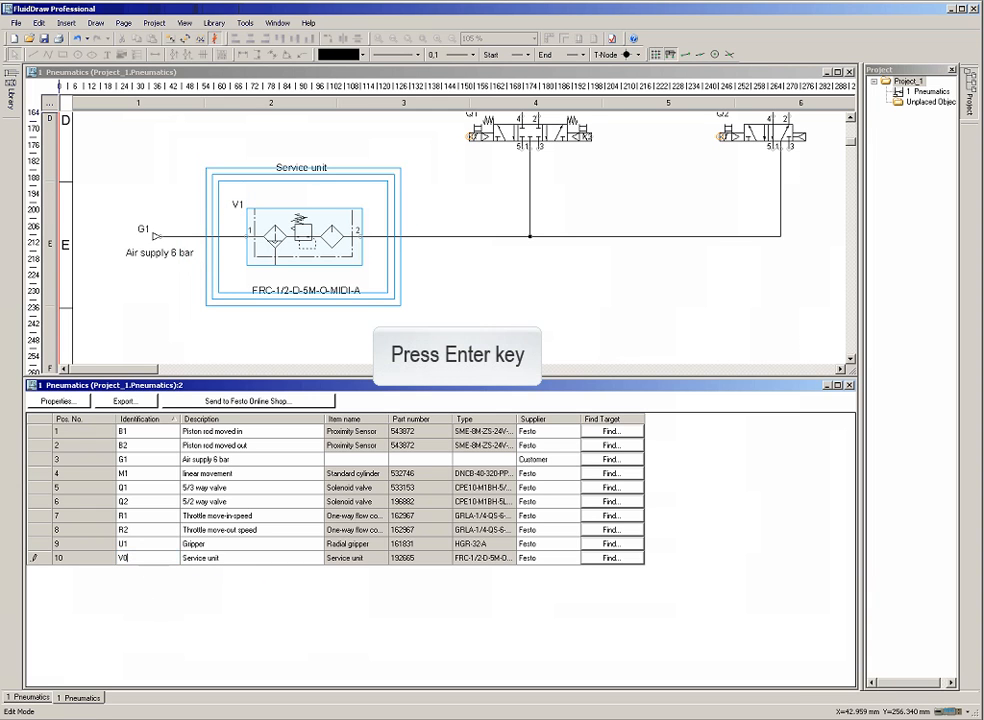
pyautogui.press('Return')
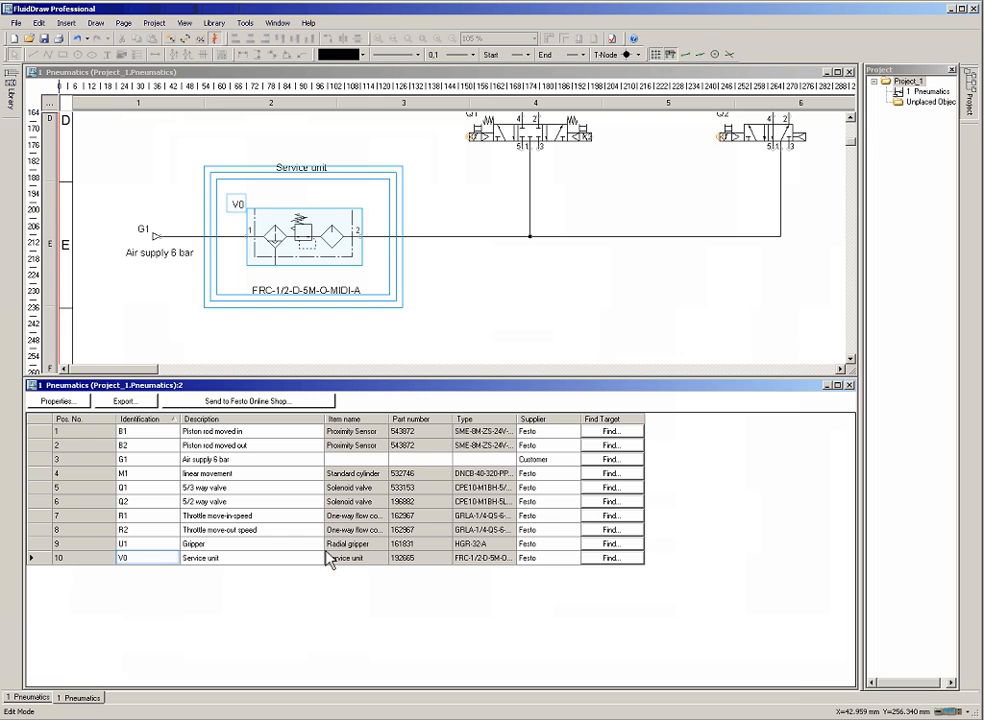
# Step: Maximize the circuit window and place a parts list in the upper-left corner of the drawing frame
pyautogui.click(839, 73)
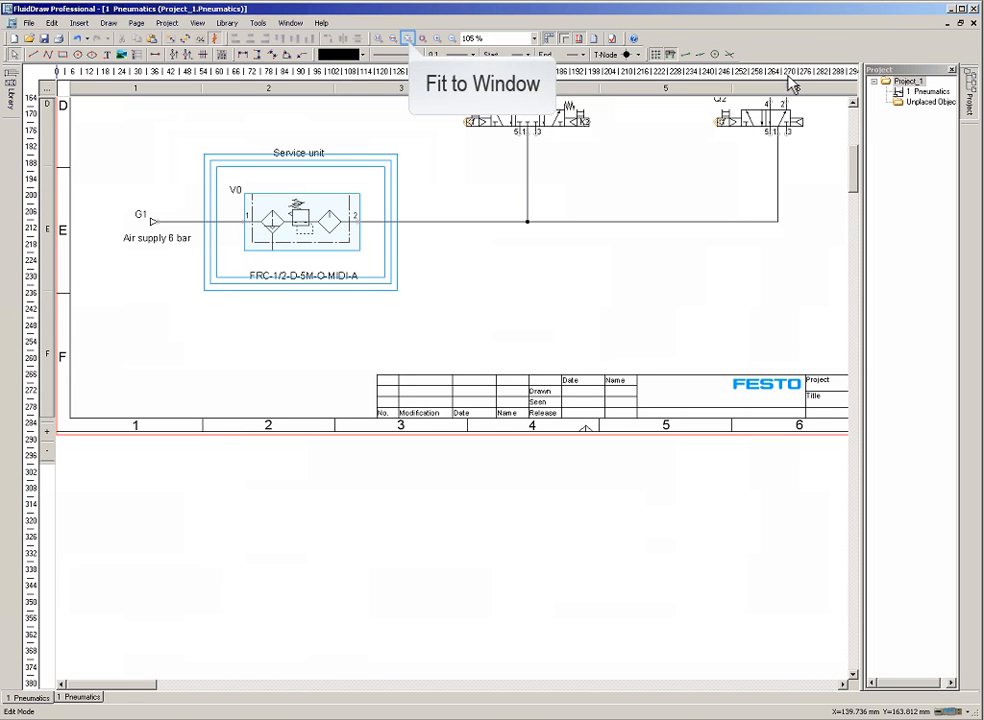
pyautogui.click(409, 39)
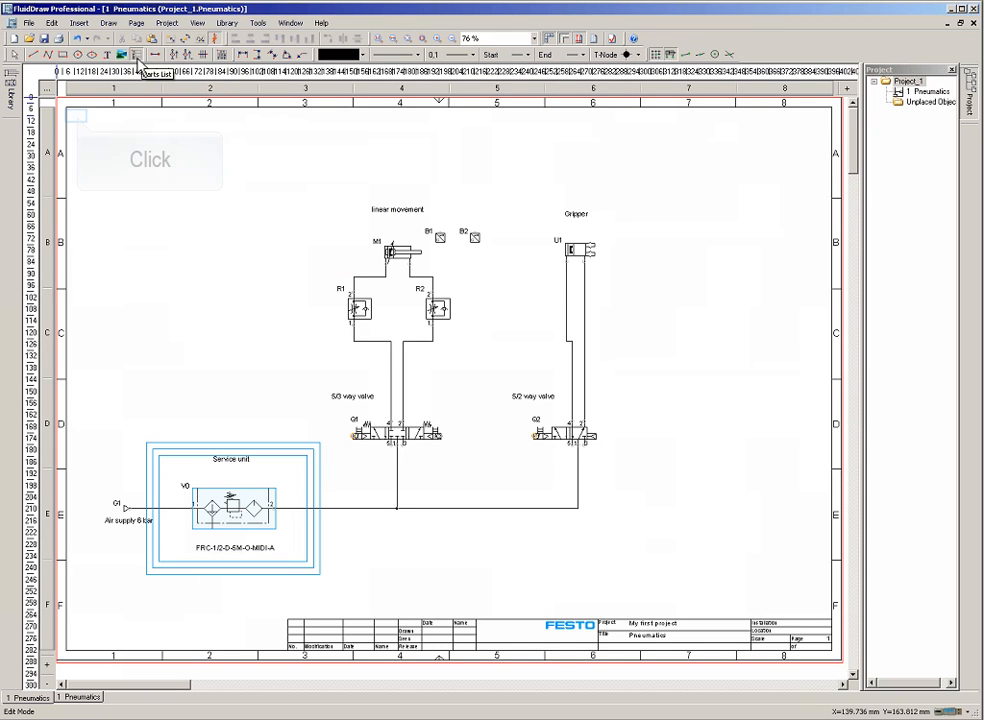
pyautogui.click(80, 120)
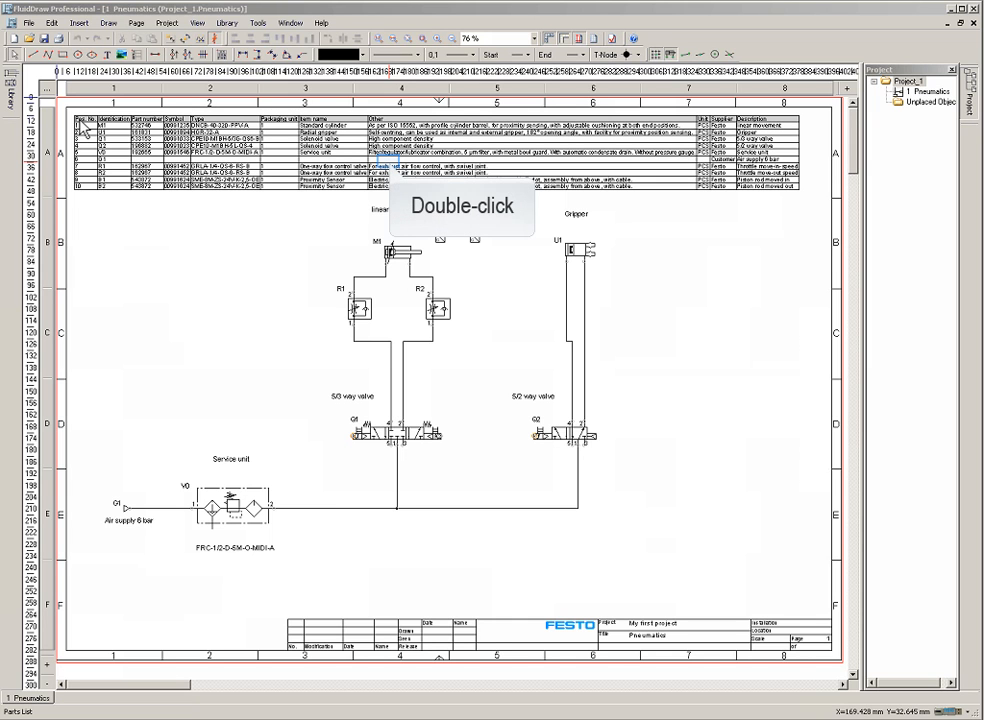
# Step: Try a limit of 30 lines per page in the placed parts list's appearance properties without applying it
pyautogui.doubleClick(397, 170)
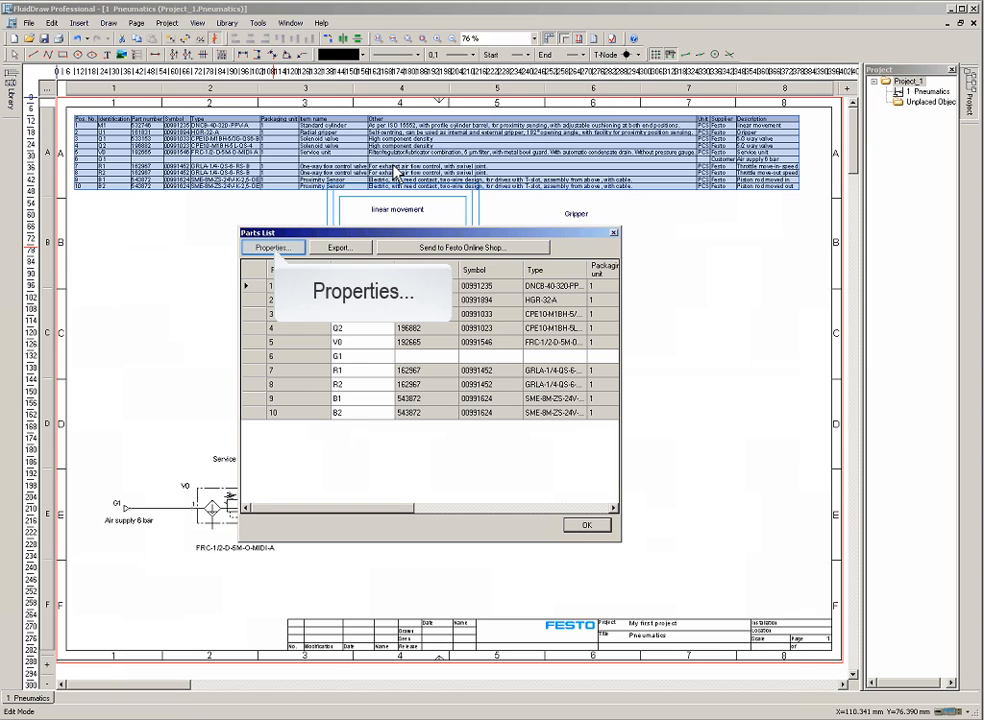
pyautogui.click(278, 248)
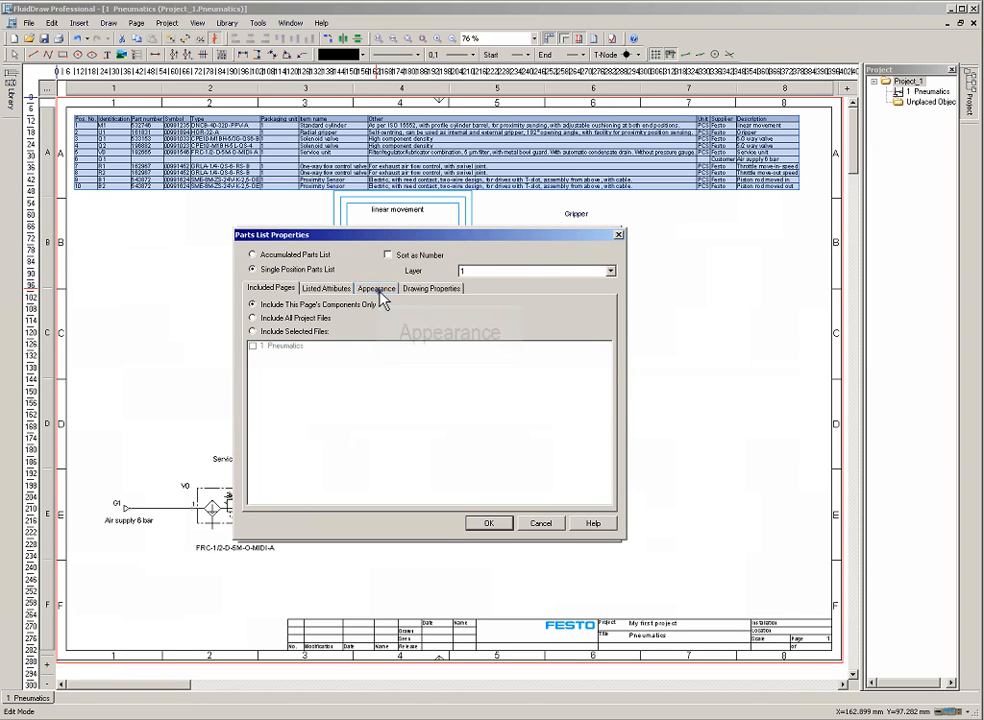
pyautogui.click(380, 290)
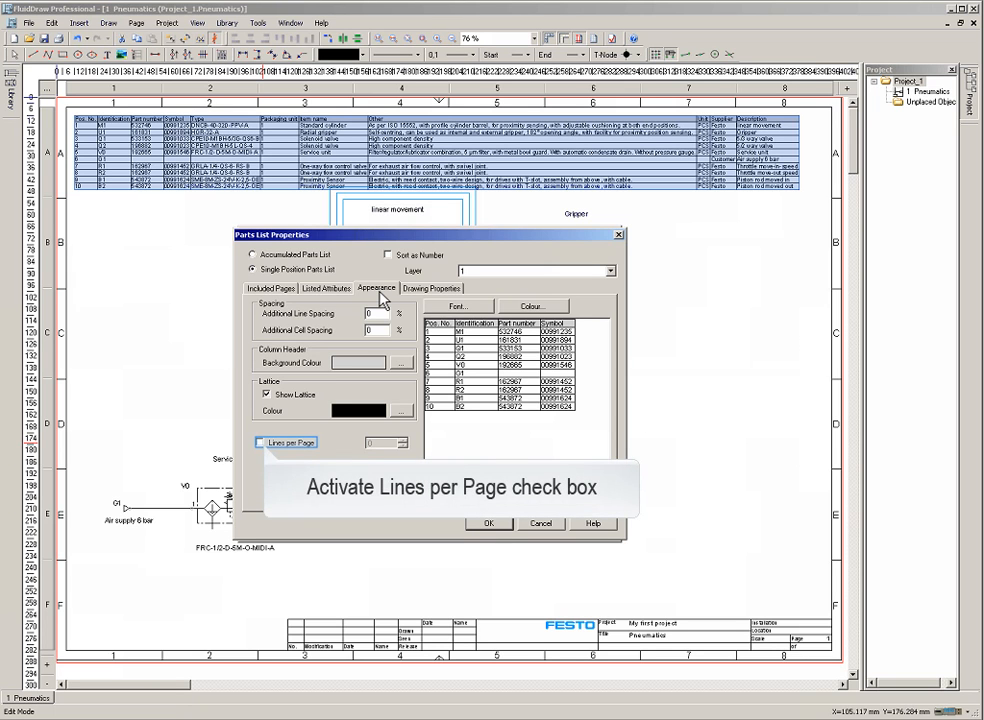
pyautogui.click(260, 442)
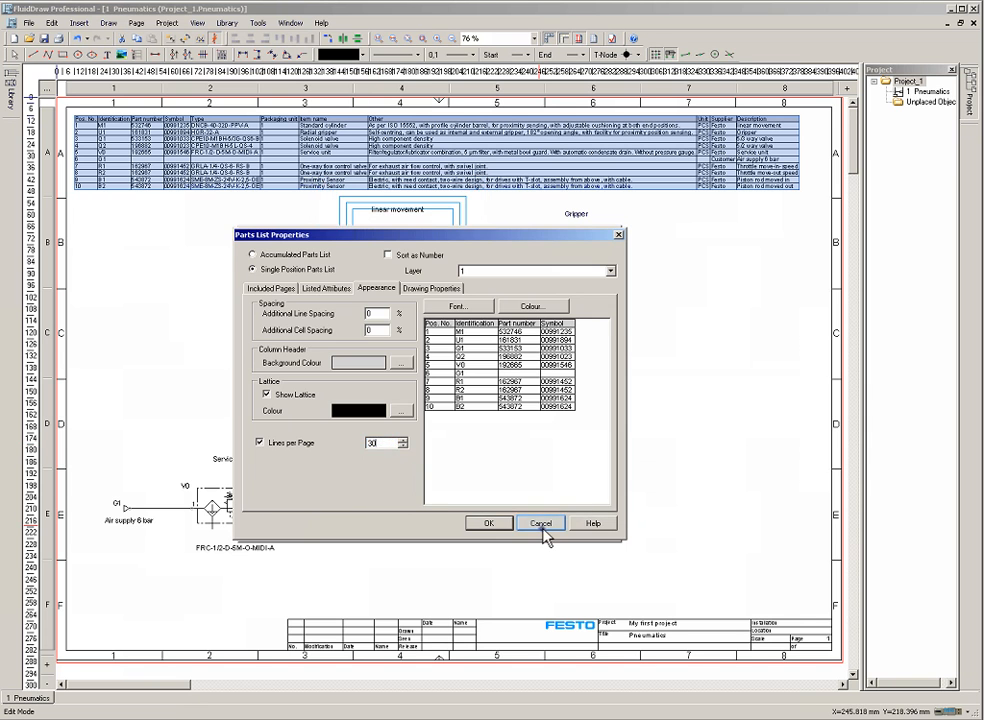
pyautogui.click(542, 528)
pyautogui.click(585, 526)
# Step: Zoom in on the pneumatic circuit below the placed parts list
pyautogui.moveTo(73, 198); pyautogui.dragTo(648, 573)
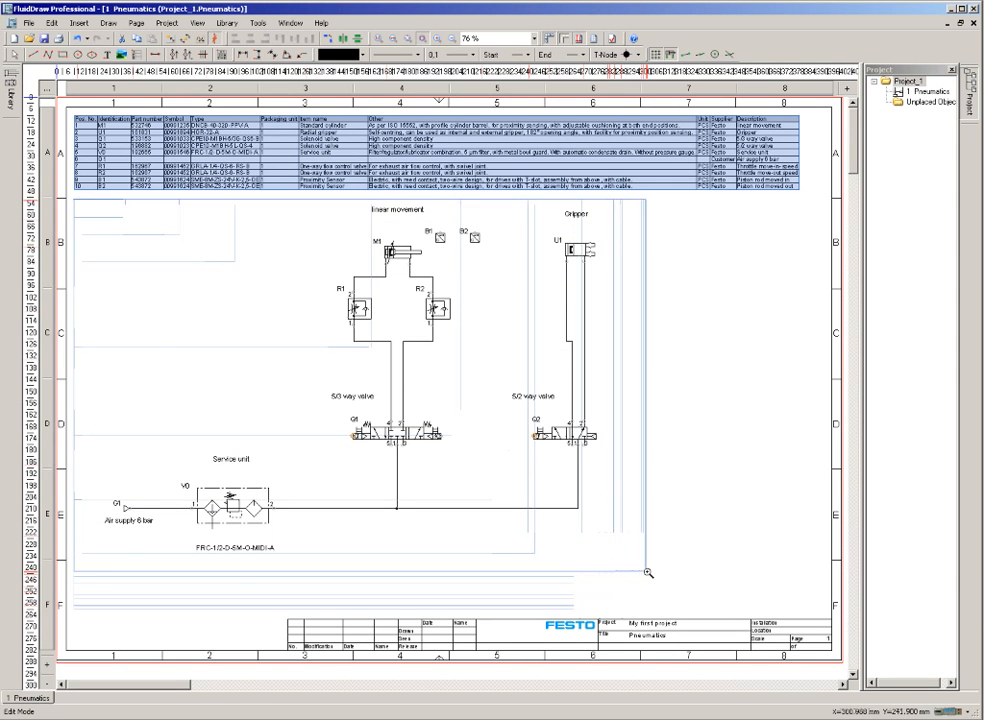
pyautogui.moveTo(648, 573); pyautogui.dragTo(648, 573)
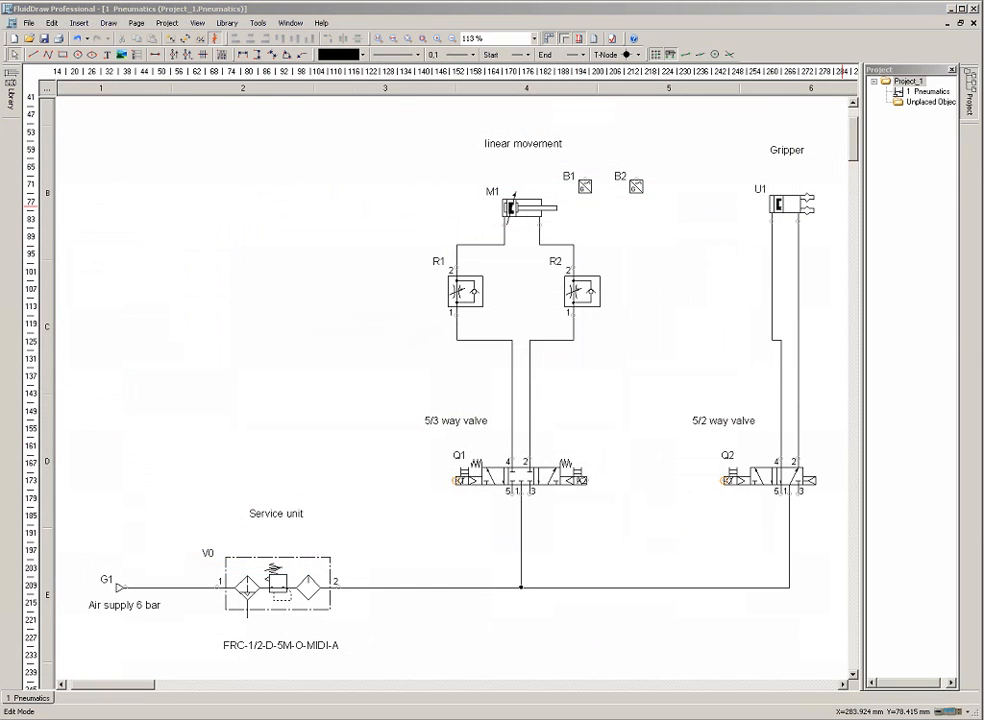